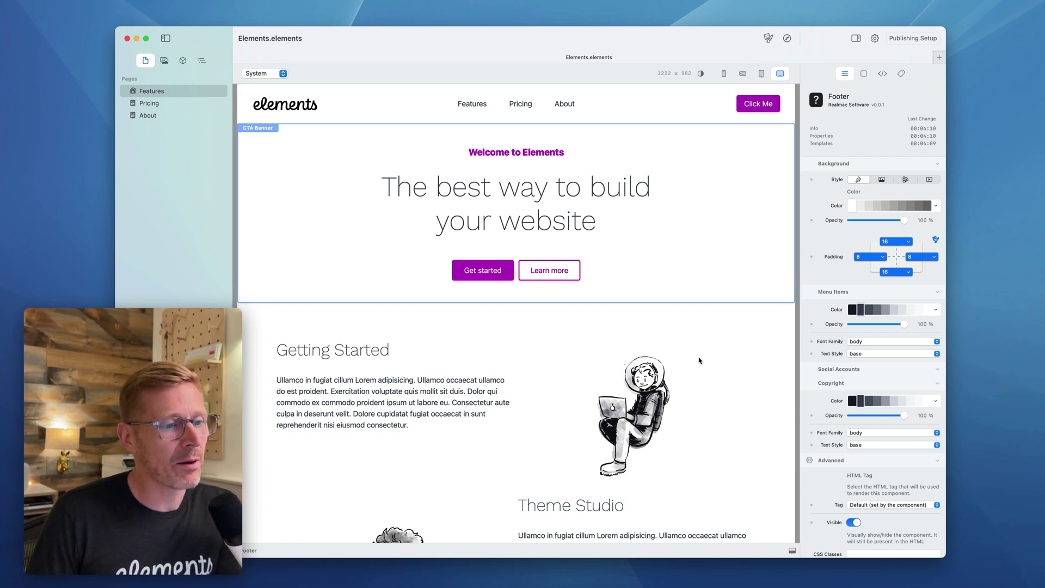
# Step: Scroll up and down through the Features page to review its content
pyautogui.scroll(-10, 702, 388)
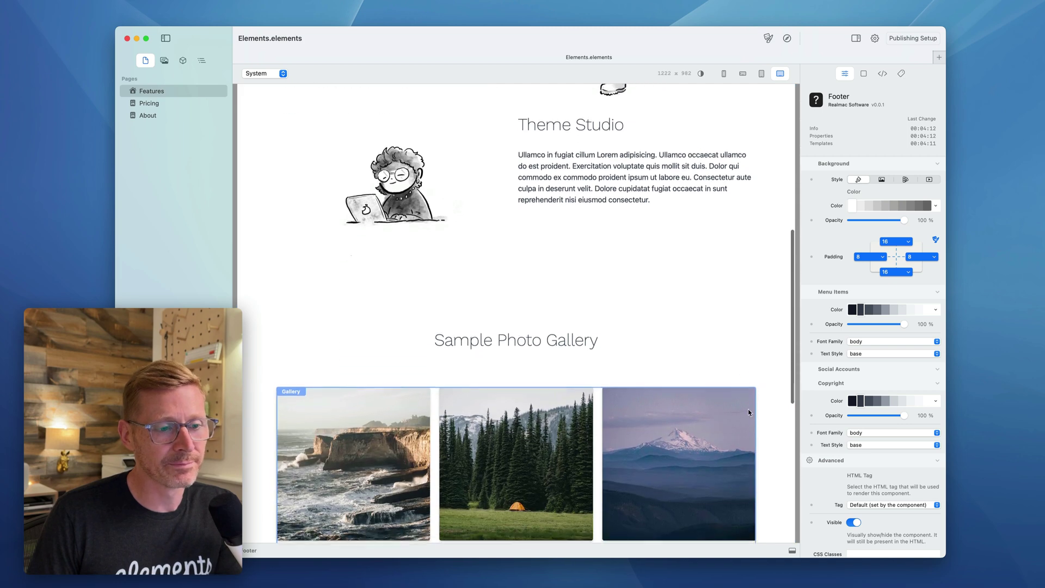
pyautogui.scroll(-8, 748, 412)
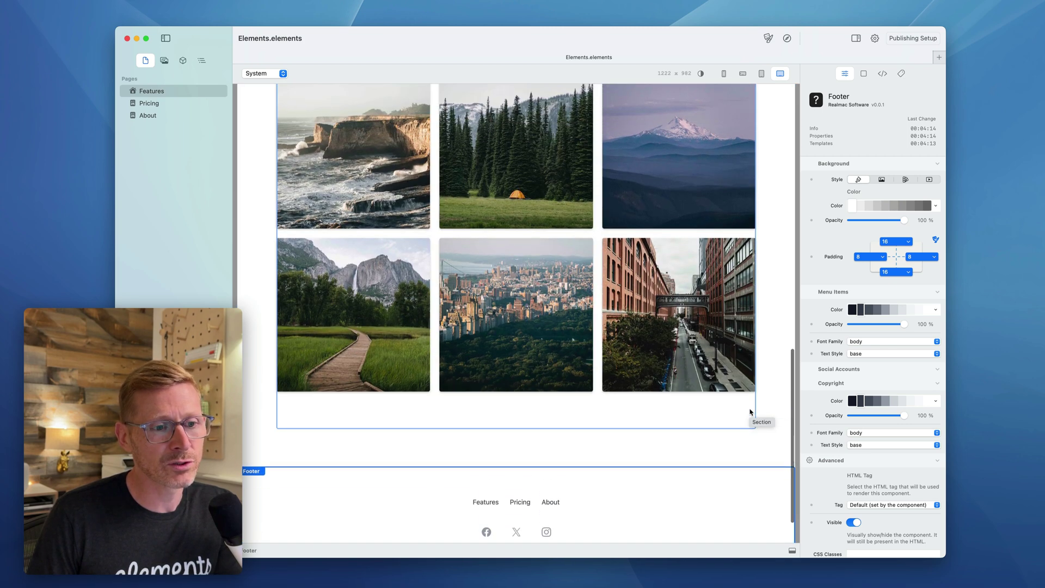
pyautogui.scroll(-2, 750, 412)
pyautogui.scroll(8, 749, 412)
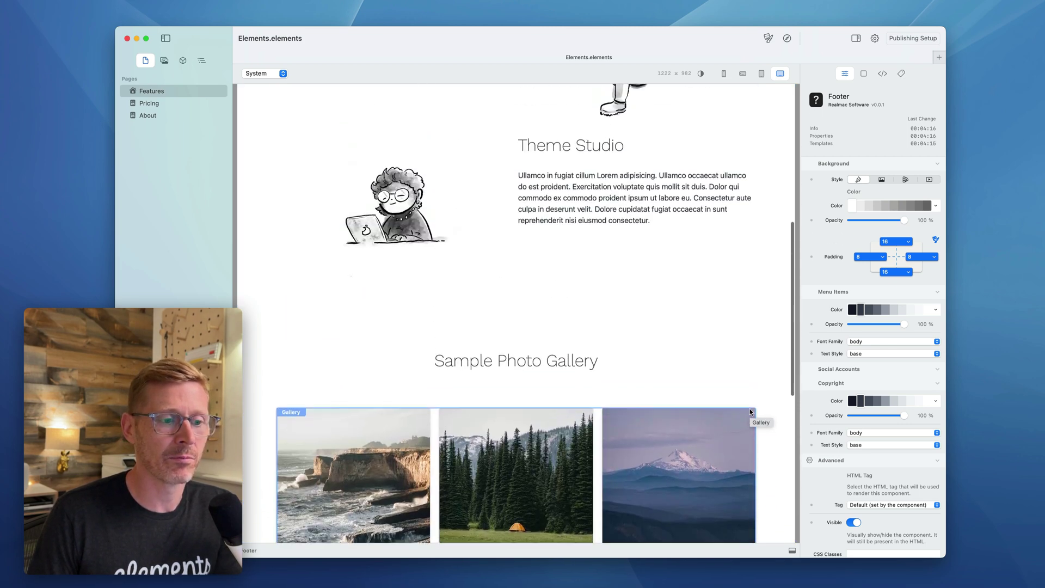
pyautogui.scroll(6, 750, 412)
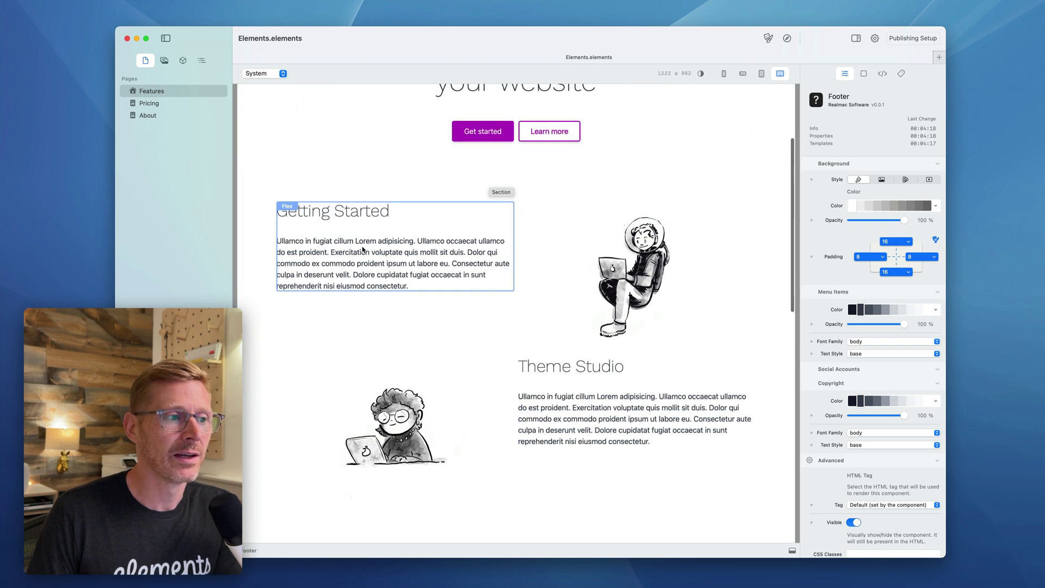
pyautogui.scroll(2, 420, 362)
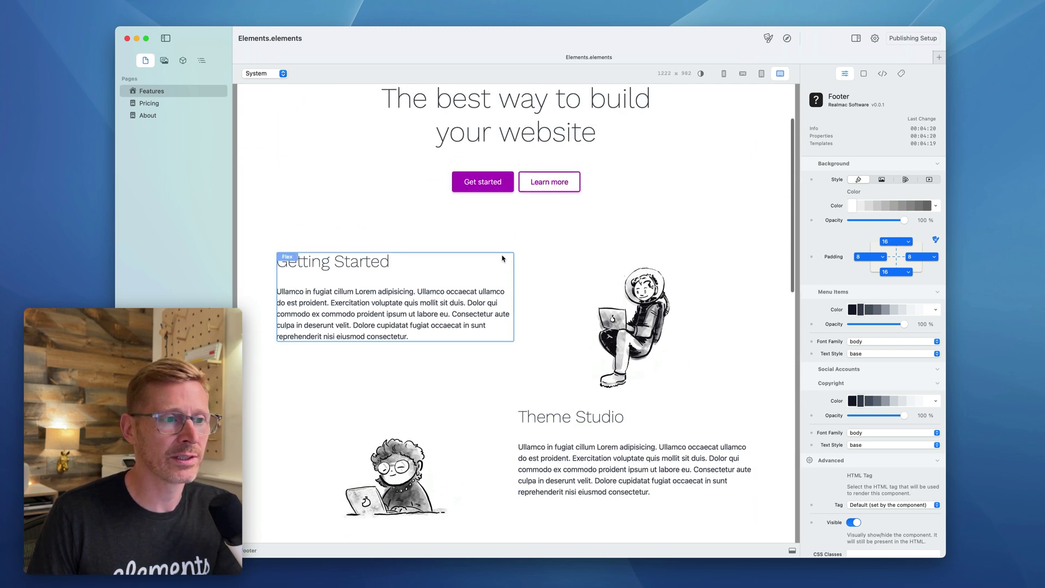
pyautogui.scroll(3, 502, 258)
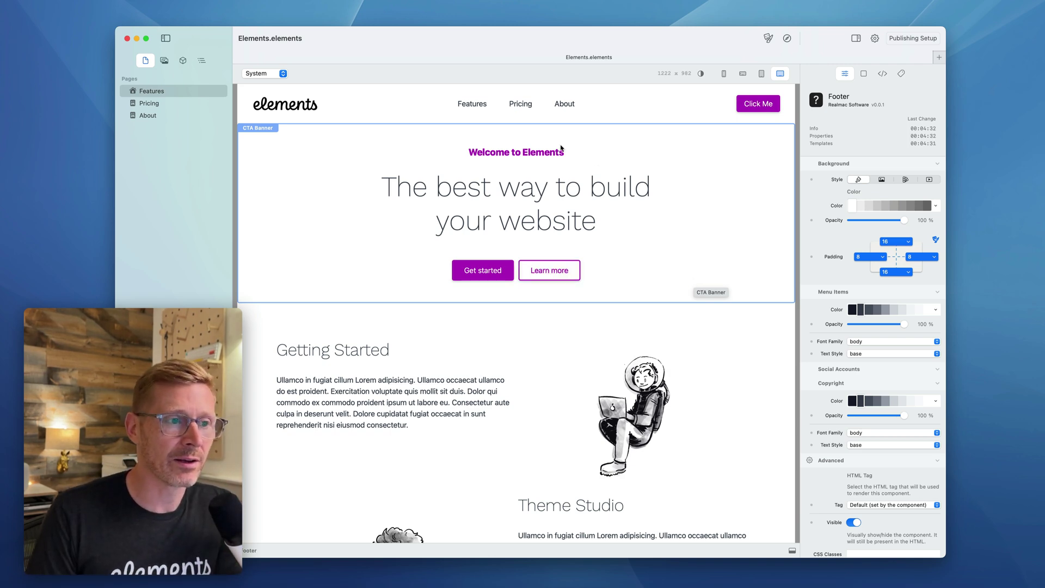
pyautogui.scroll(-3, 700, 275)
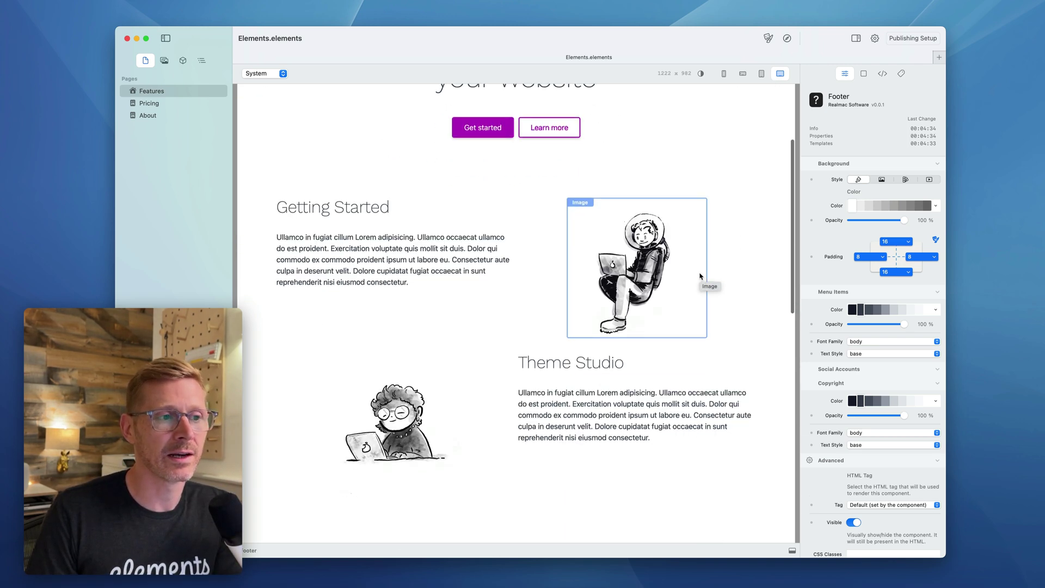
pyautogui.scroll(-3, 700, 275)
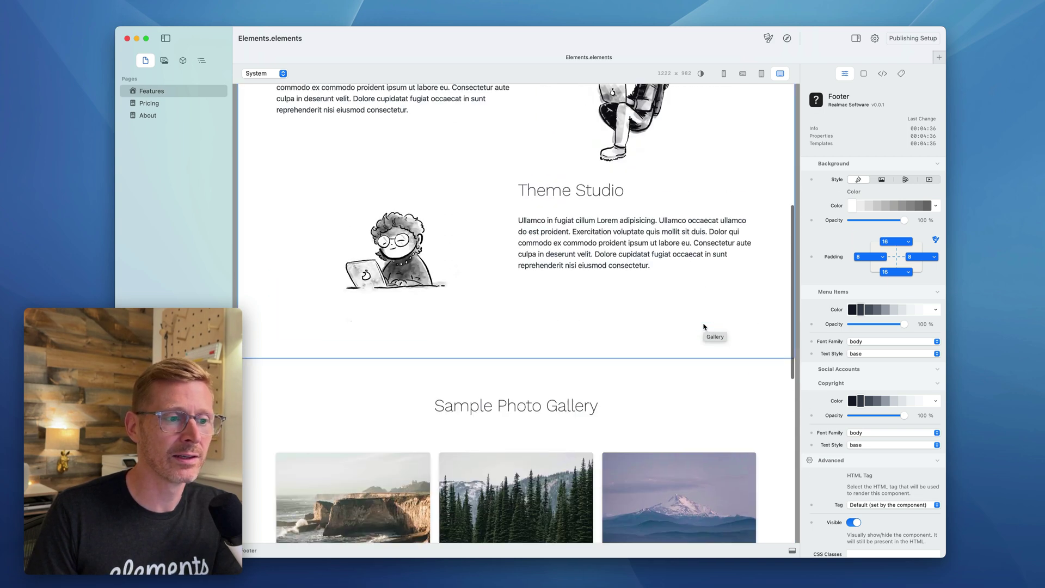
pyautogui.scroll(6, 704, 327)
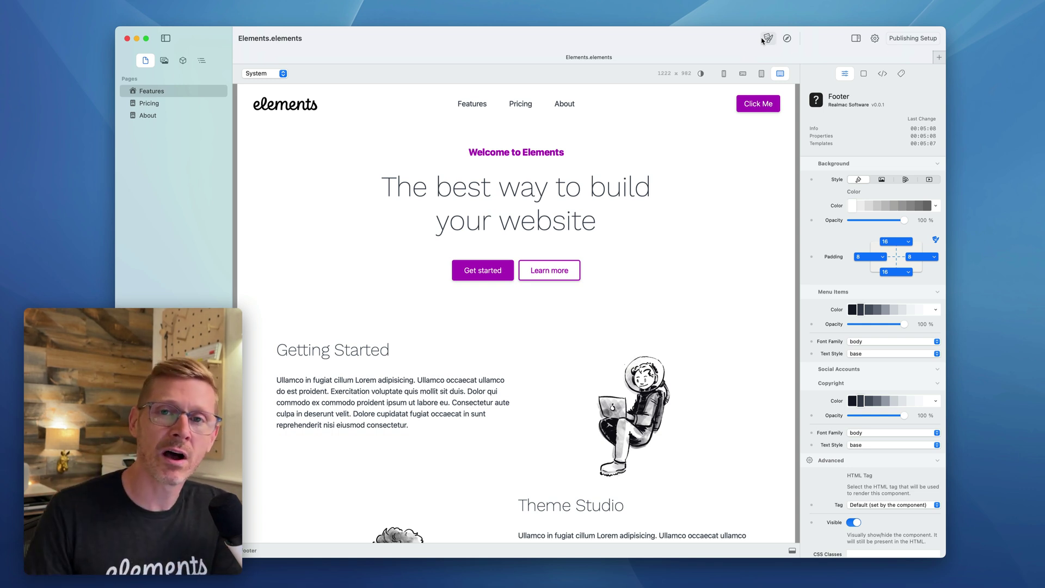
# Step: Open Theme Studio and place its Theme window to the right of the canvas
pyautogui.click(768, 38)
pyautogui.moveTo(514, 273); pyautogui.dragTo(969, 195)
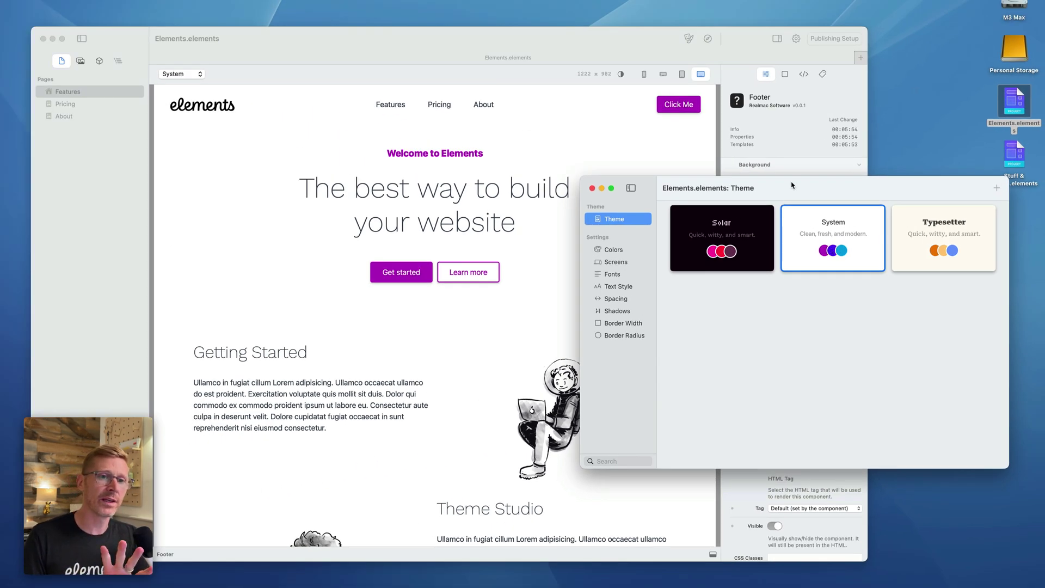
pyautogui.moveTo(788, 188); pyautogui.dragTo(822, 201)
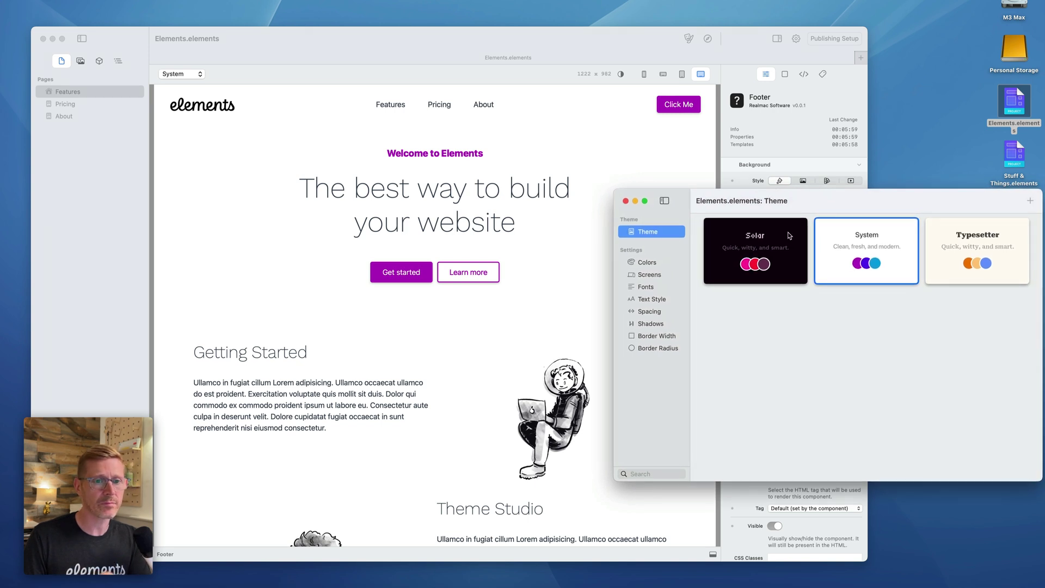
pyautogui.click(930, 229)
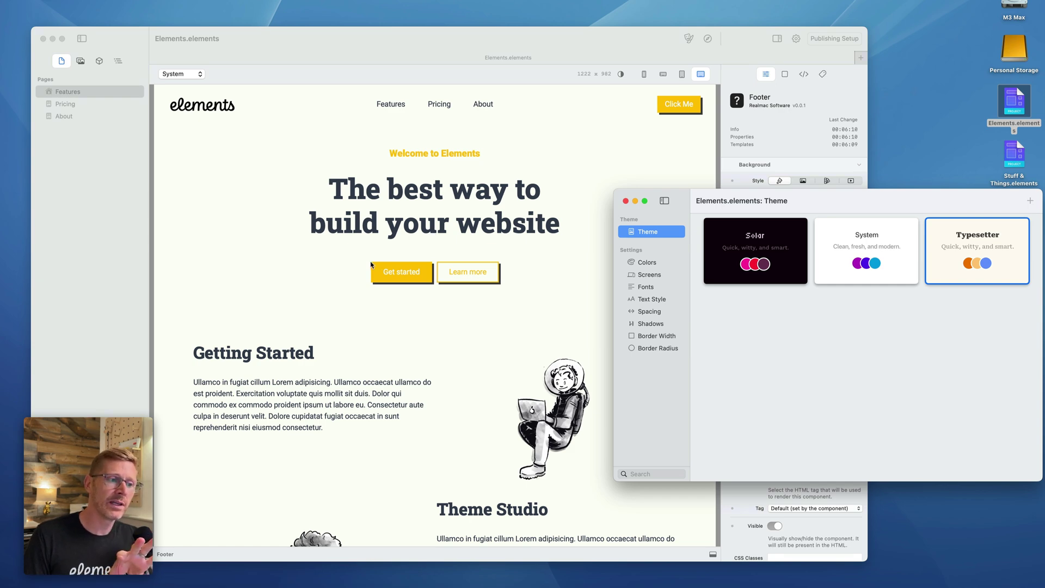
pyautogui.click(430, 290)
pyautogui.scroll(-10, 432, 287)
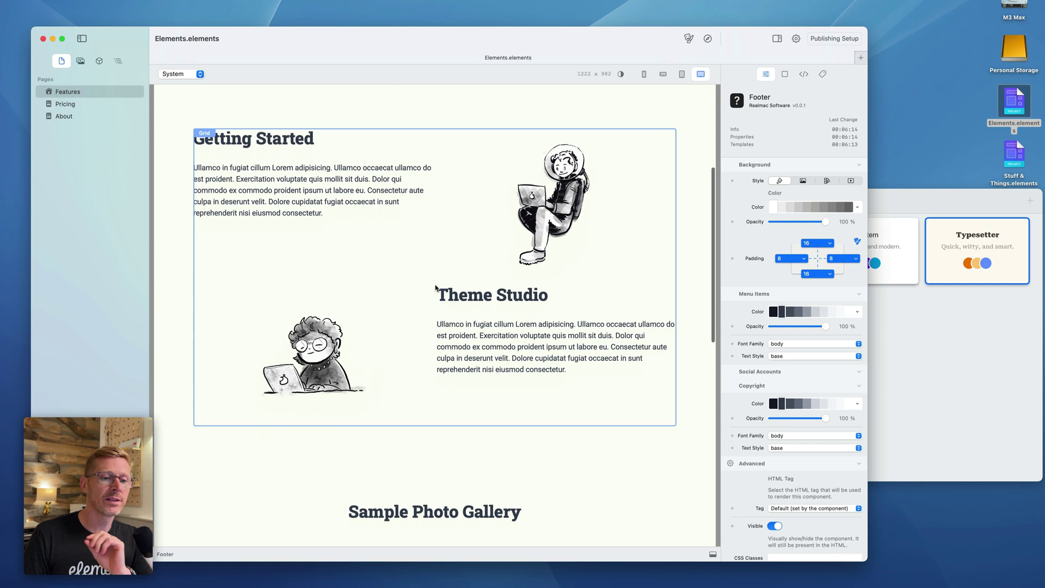
pyautogui.scroll(-3, 436, 284)
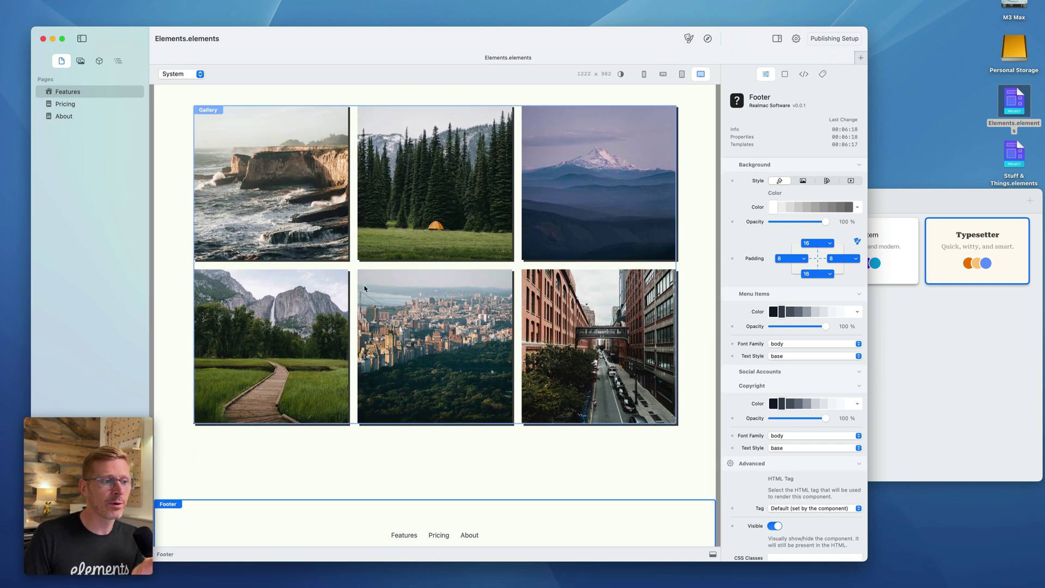
pyautogui.scroll(4, 353, 273)
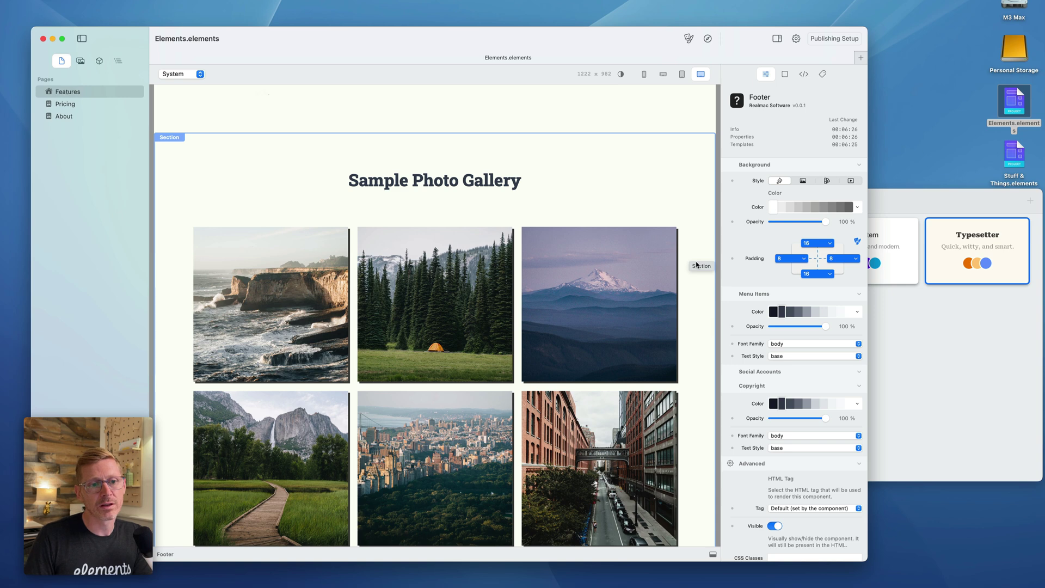
pyautogui.scroll(15, 696, 265)
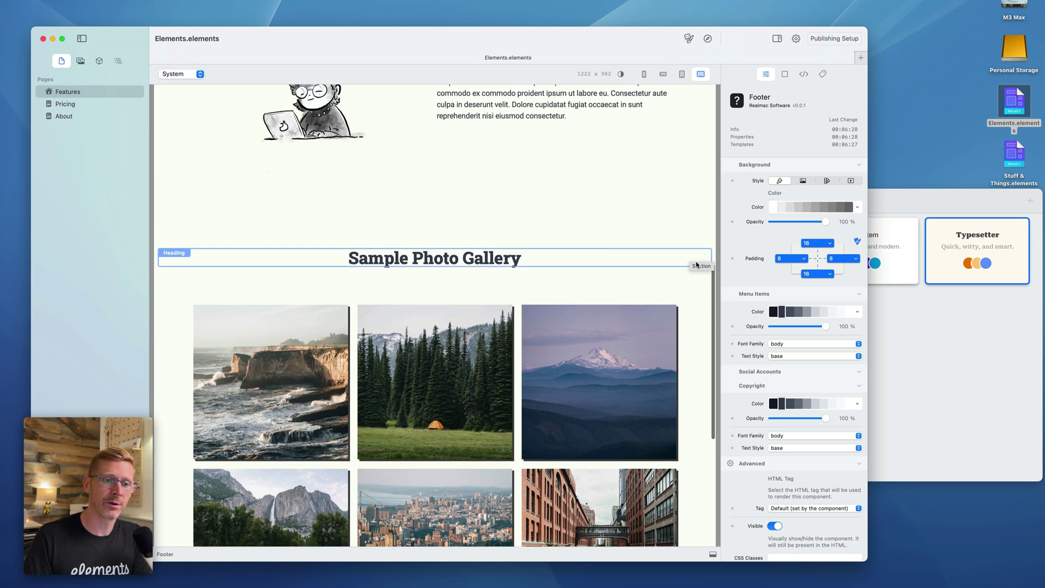
pyautogui.click(940, 359)
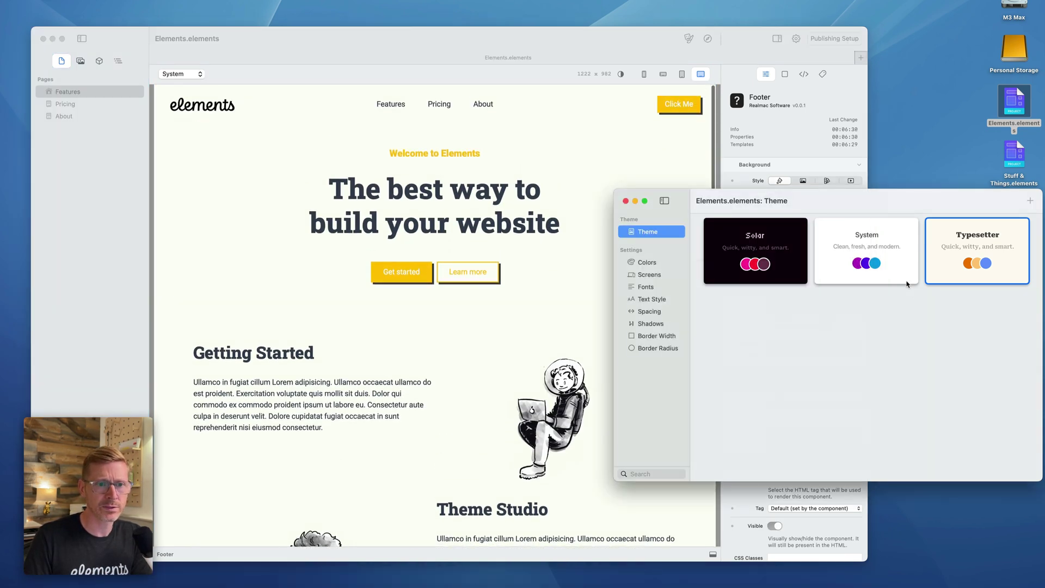
pyautogui.click(905, 279)
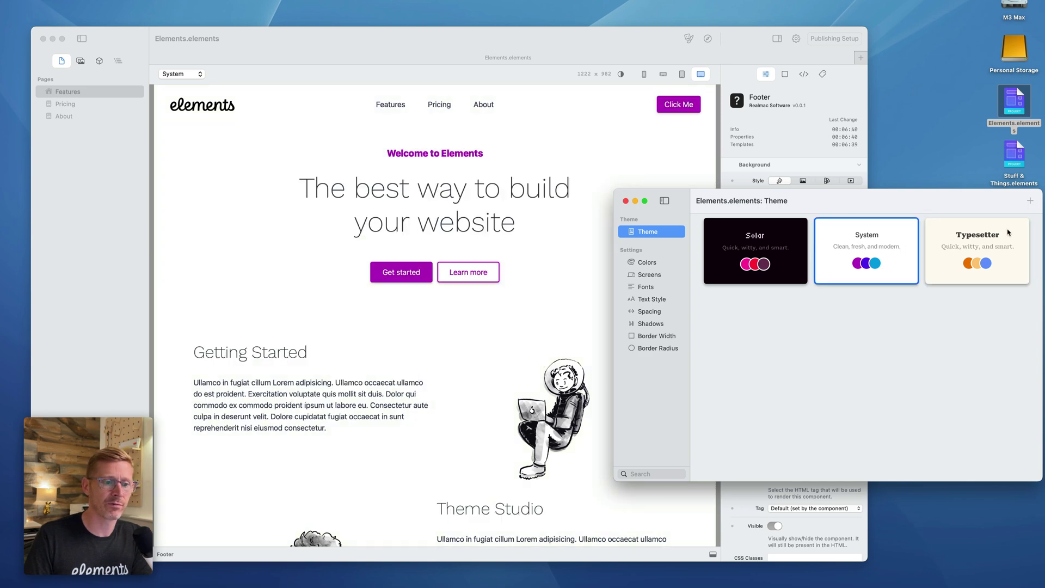
# Step: Compare the Solar, System and Typesetter themes on the page, settling on Typesetter
pyautogui.click(778, 236)
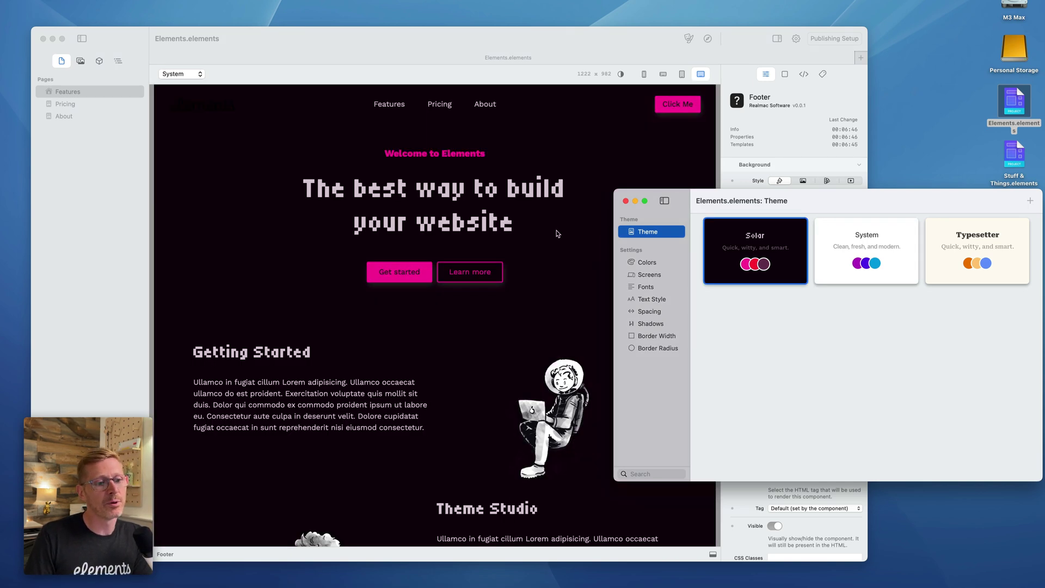
pyautogui.scroll(-6, 557, 233)
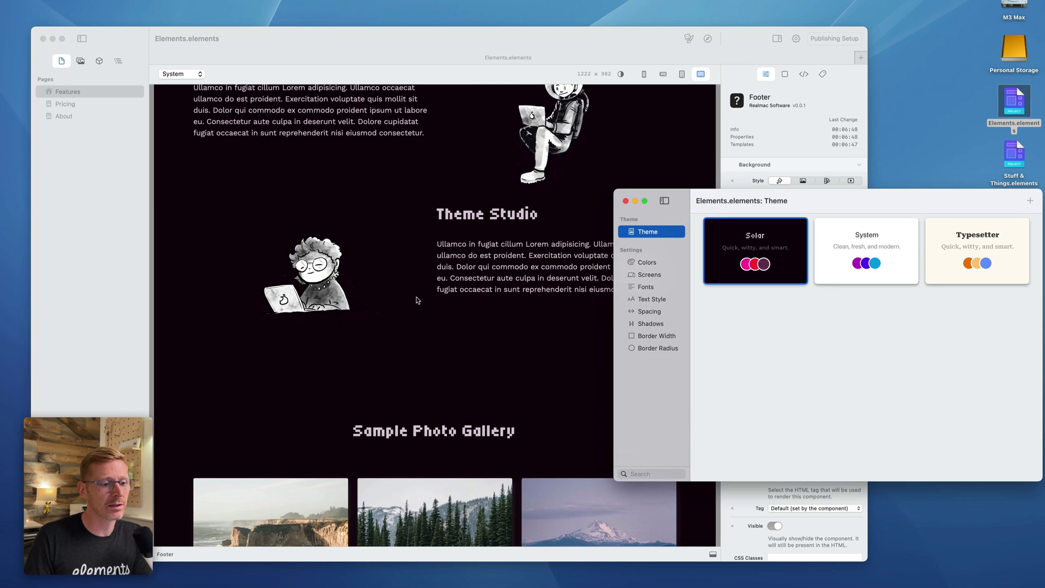
pyautogui.scroll(-9, 416, 299)
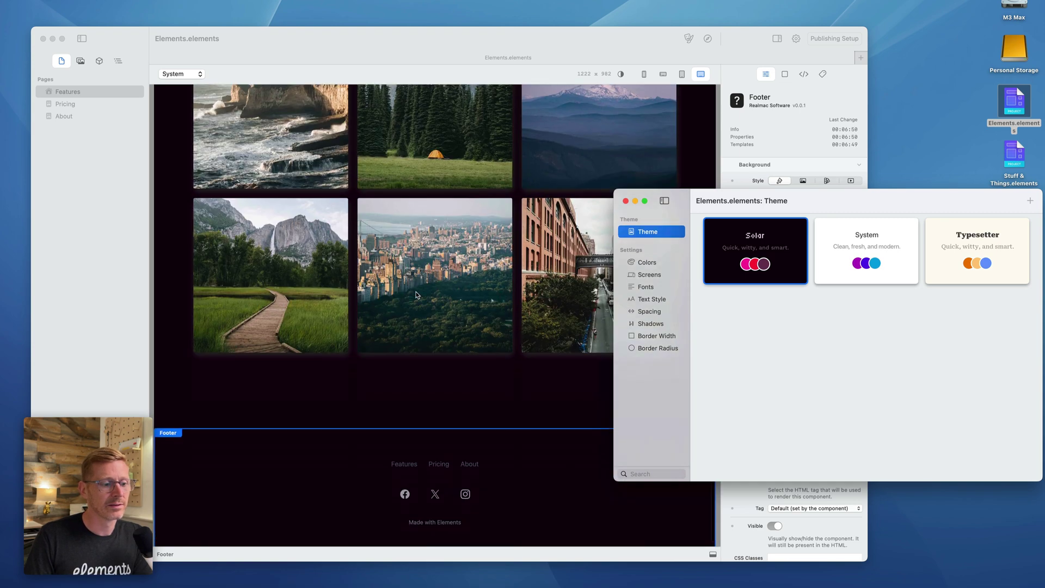
pyautogui.scroll(15, 416, 296)
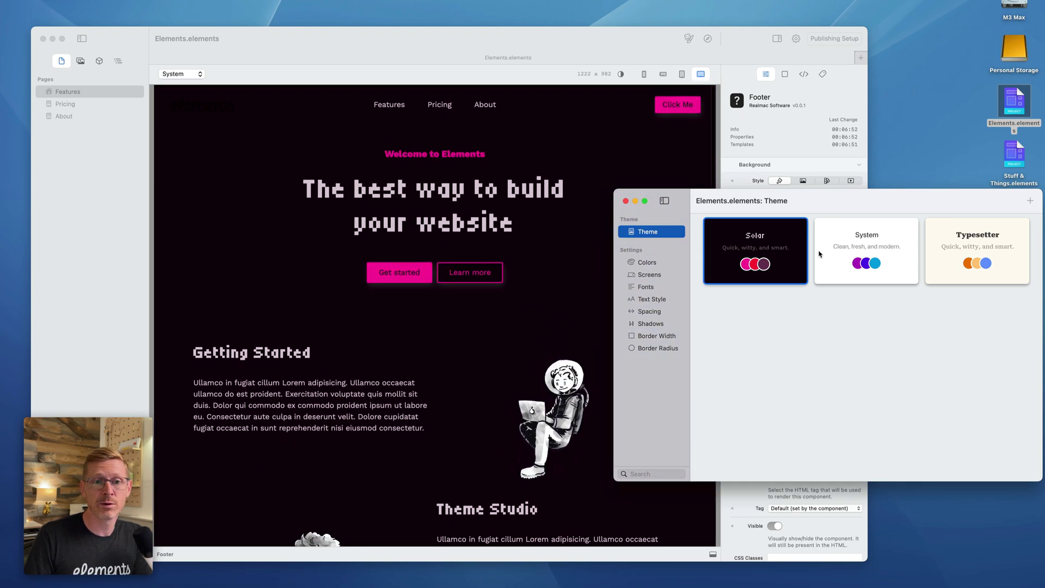
pyautogui.click(878, 265)
pyautogui.click(931, 260)
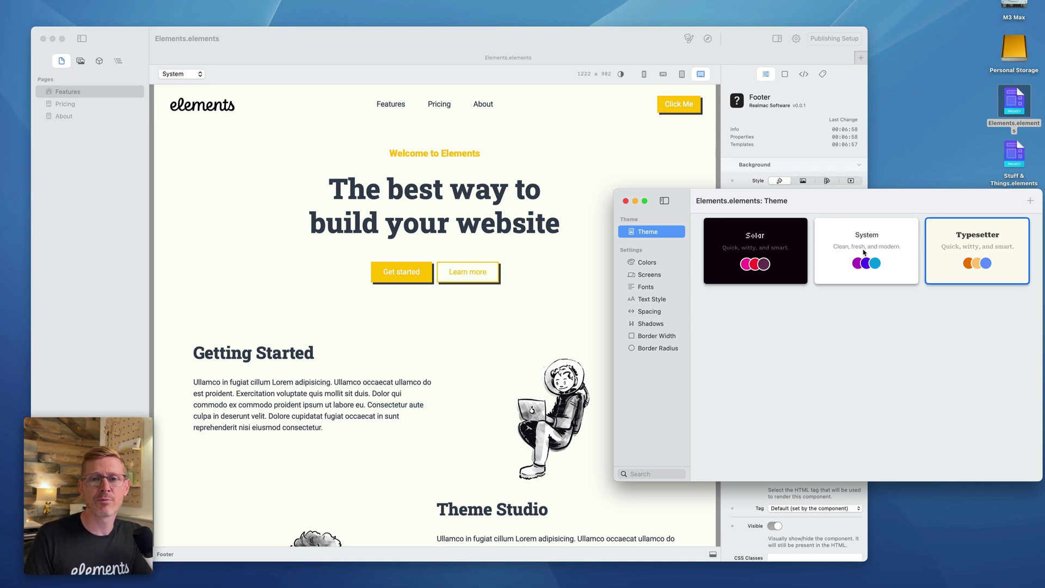
pyautogui.click(864, 252)
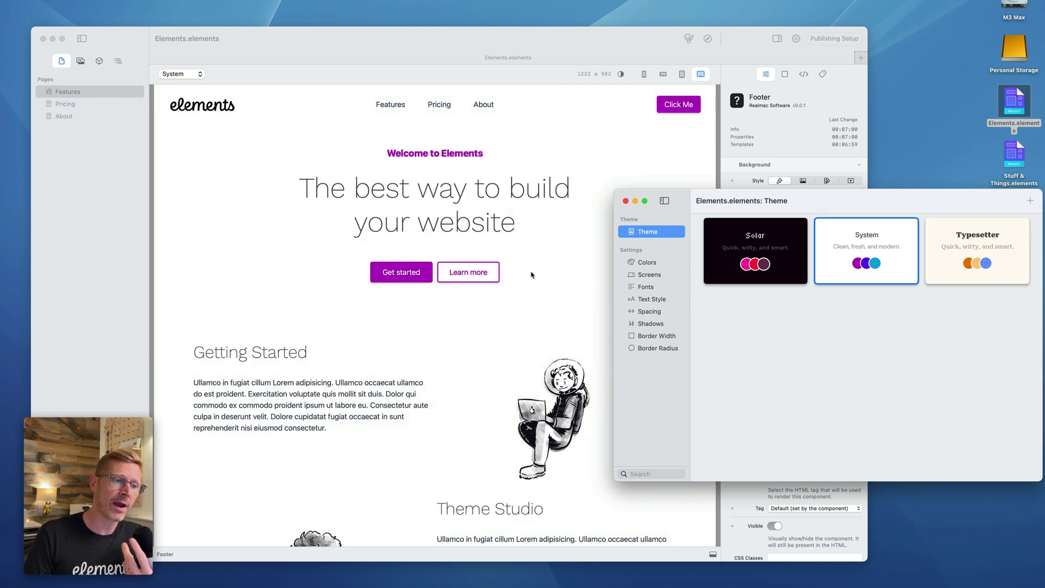
pyautogui.click(783, 260)
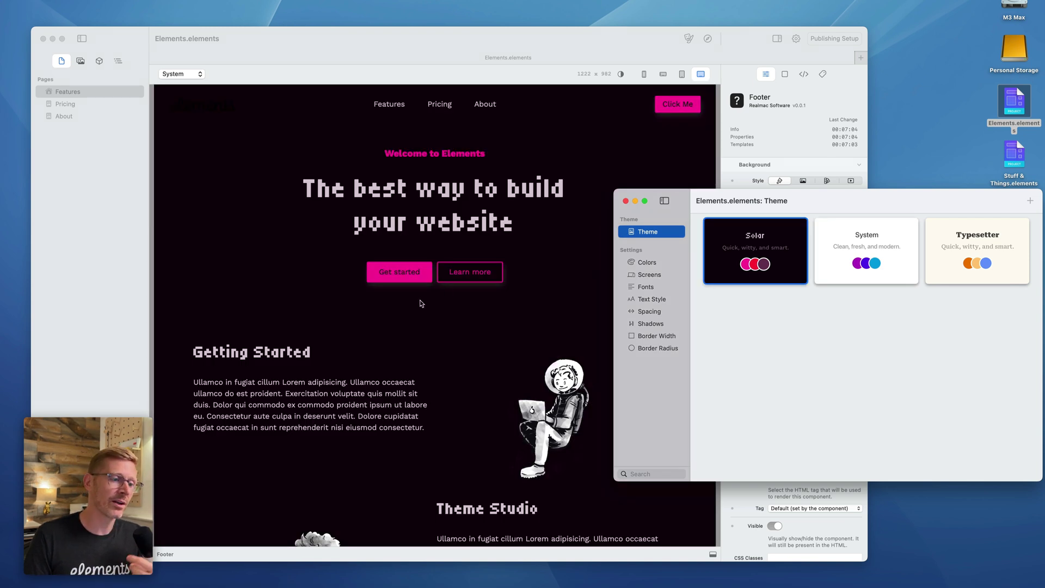
pyautogui.click(853, 260)
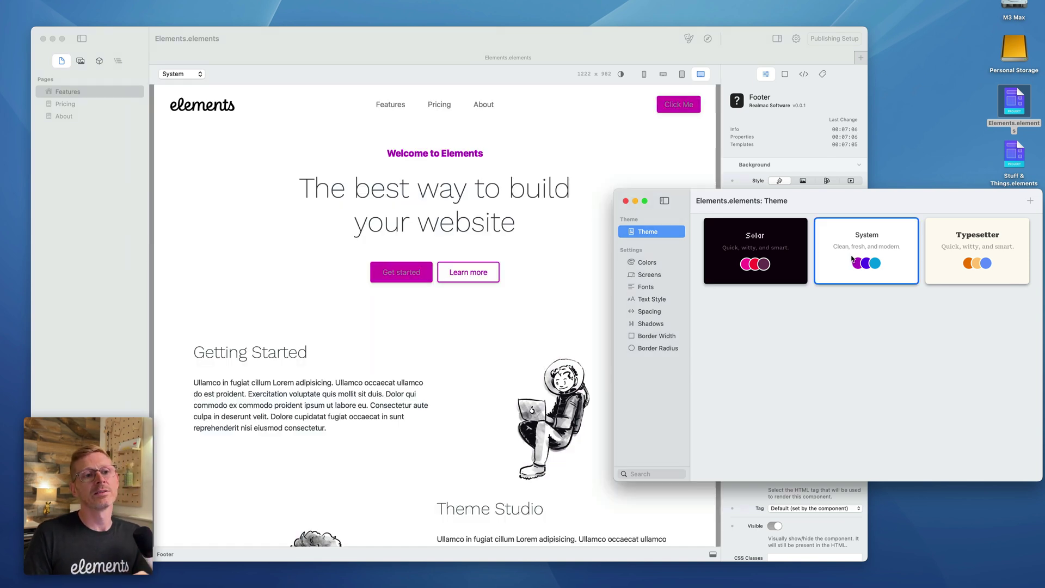
pyautogui.click(943, 259)
pyautogui.click(909, 260)
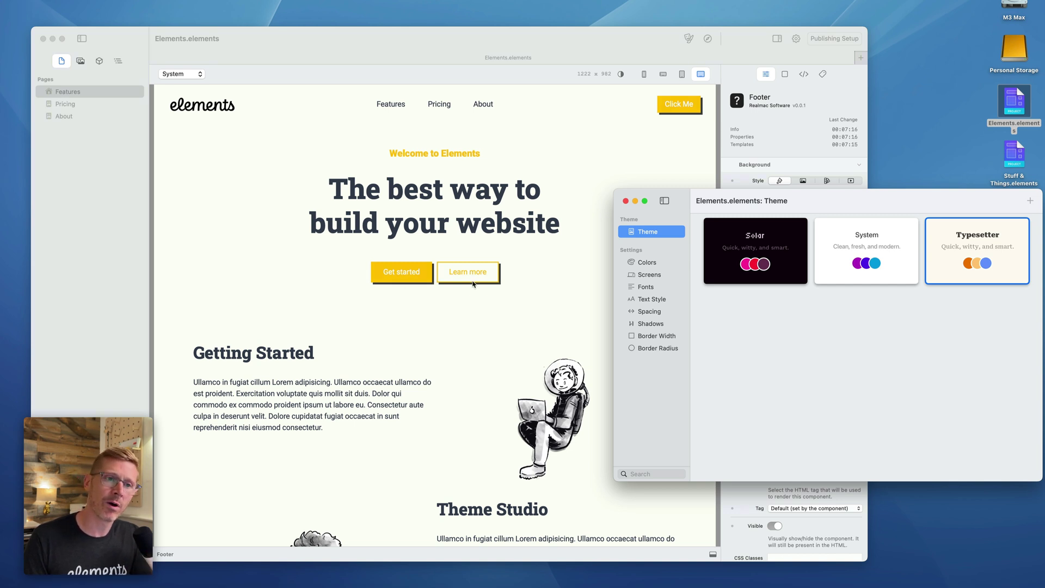
pyautogui.click(648, 266)
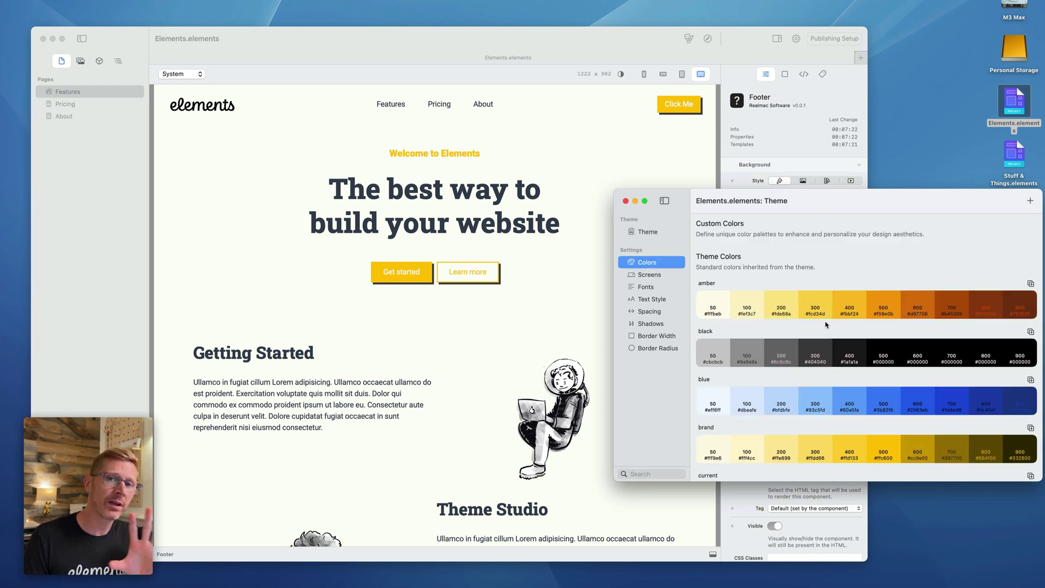
pyautogui.scroll(-5, 841, 348)
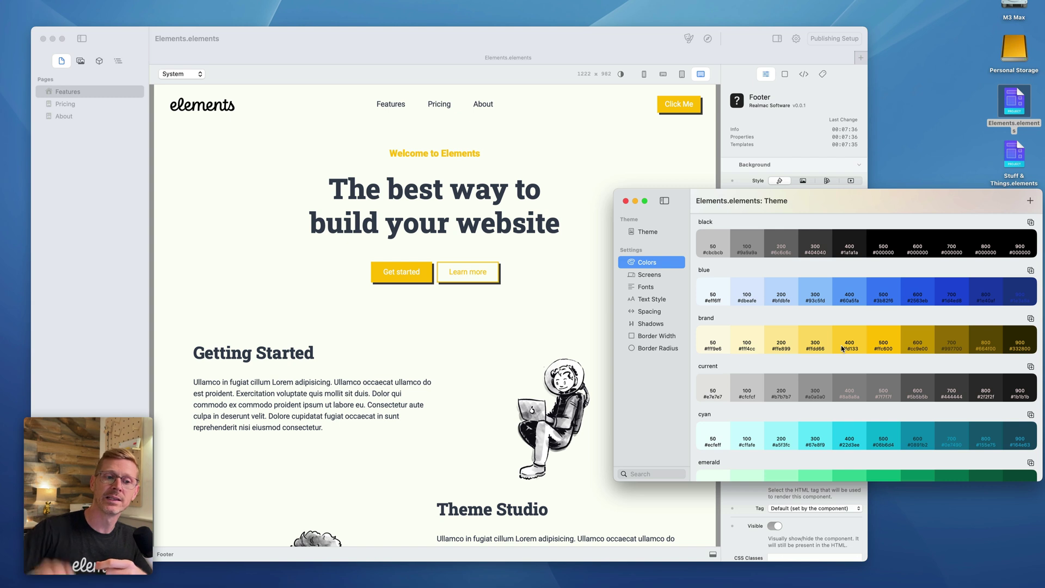
pyautogui.click(1031, 320)
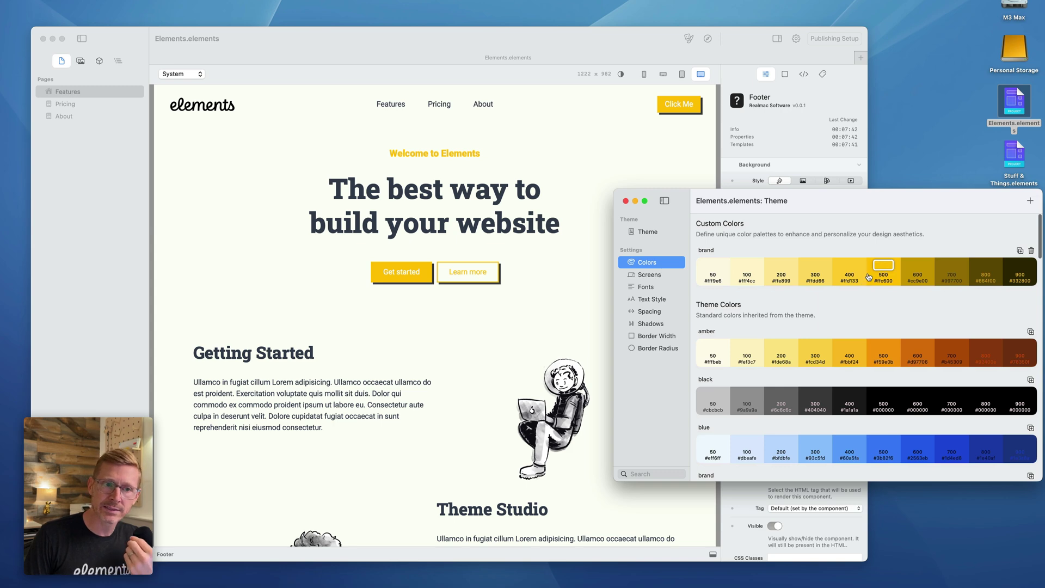
pyautogui.scroll(-5, 869, 299)
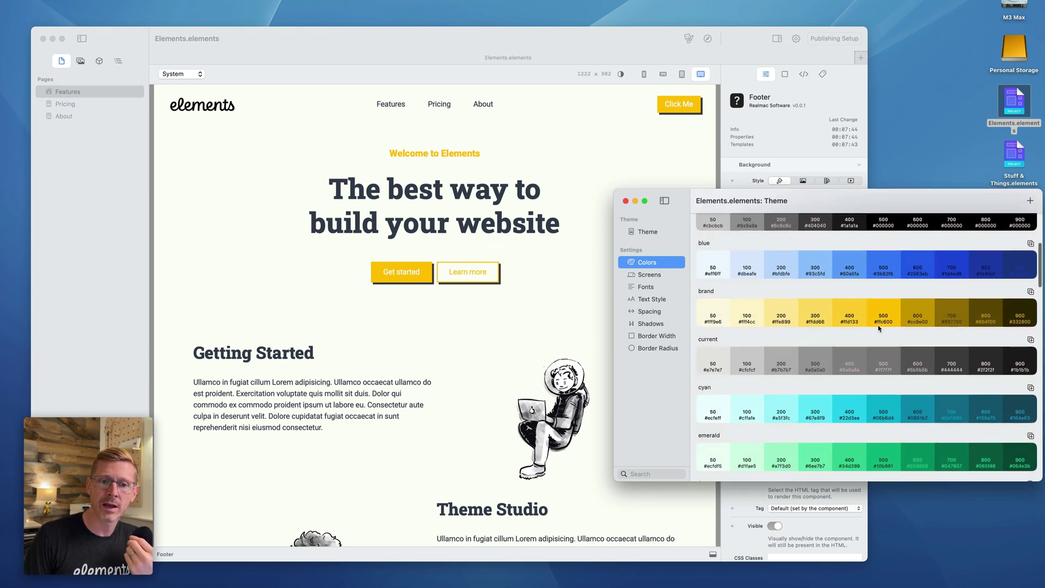
pyautogui.scroll(-2, 878, 328)
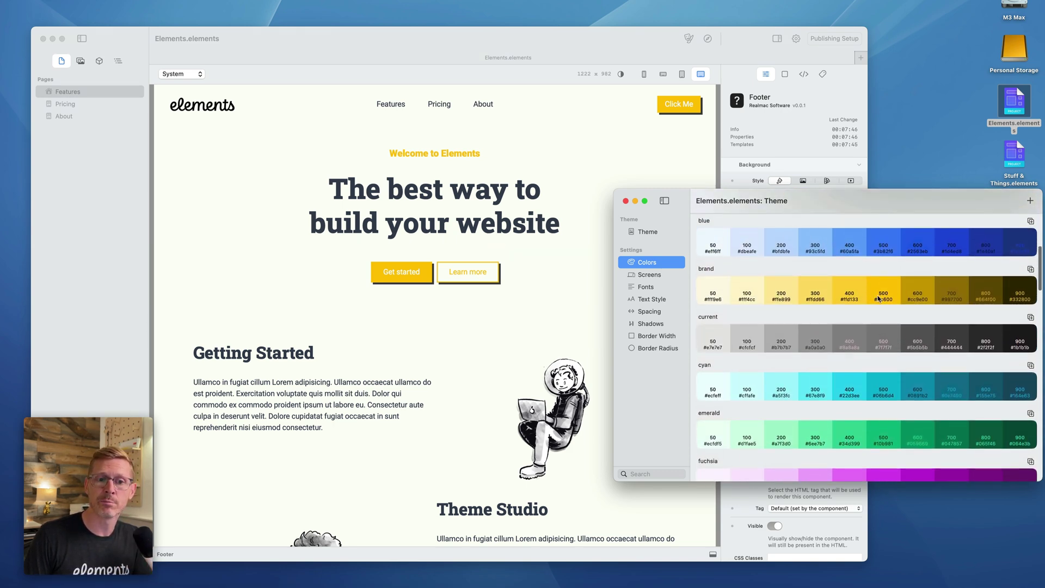
pyautogui.scroll(6, 873, 301)
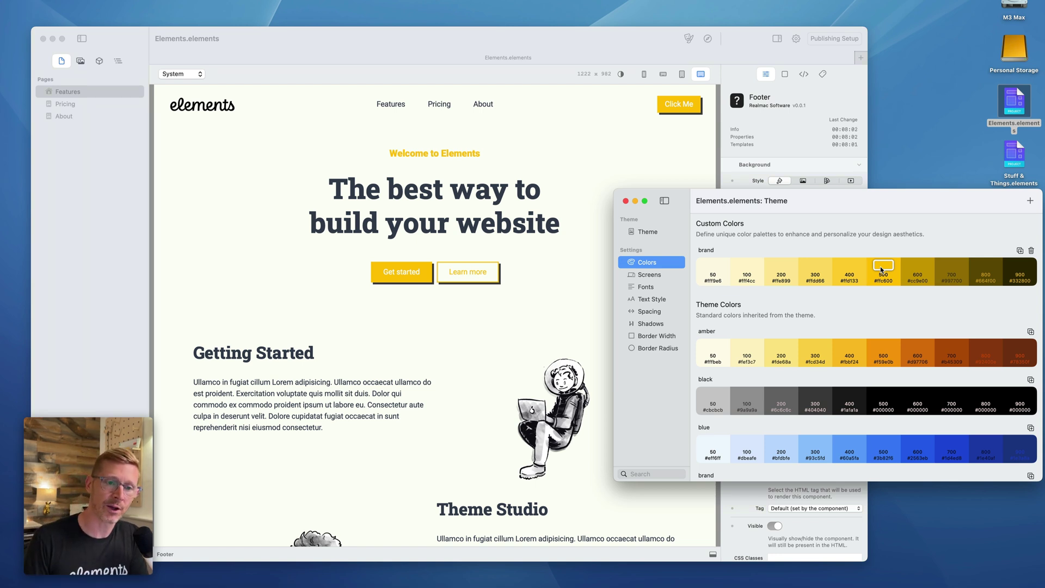
# Step: Recolour the brand 500 swatch from yellow to blue and check the blue buttons
pyautogui.click(880, 266)
pyautogui.moveTo(870, 240); pyautogui.dragTo(863, 307)
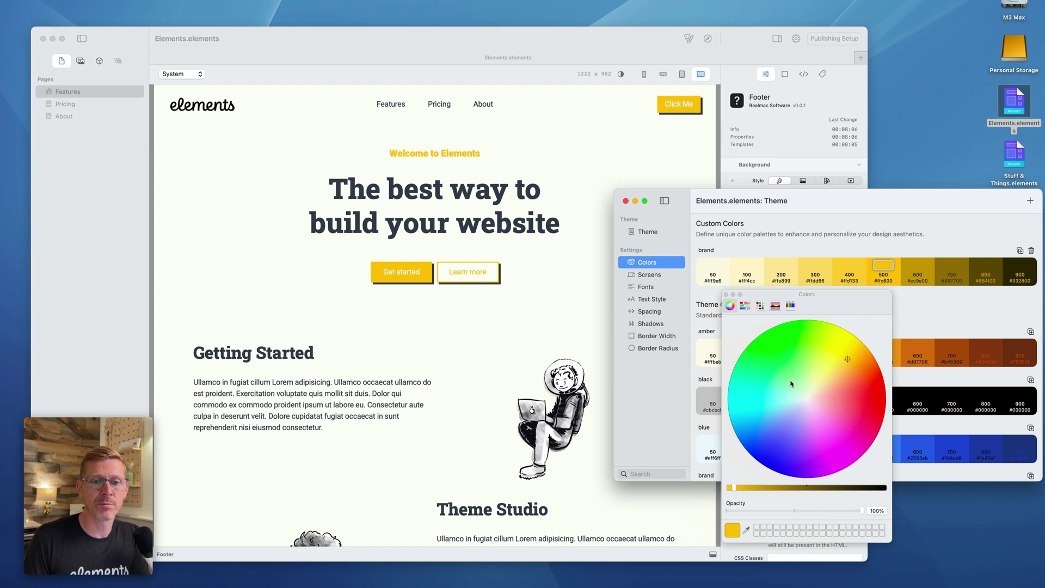
pyautogui.moveTo(790, 384); pyautogui.dragTo(734, 428)
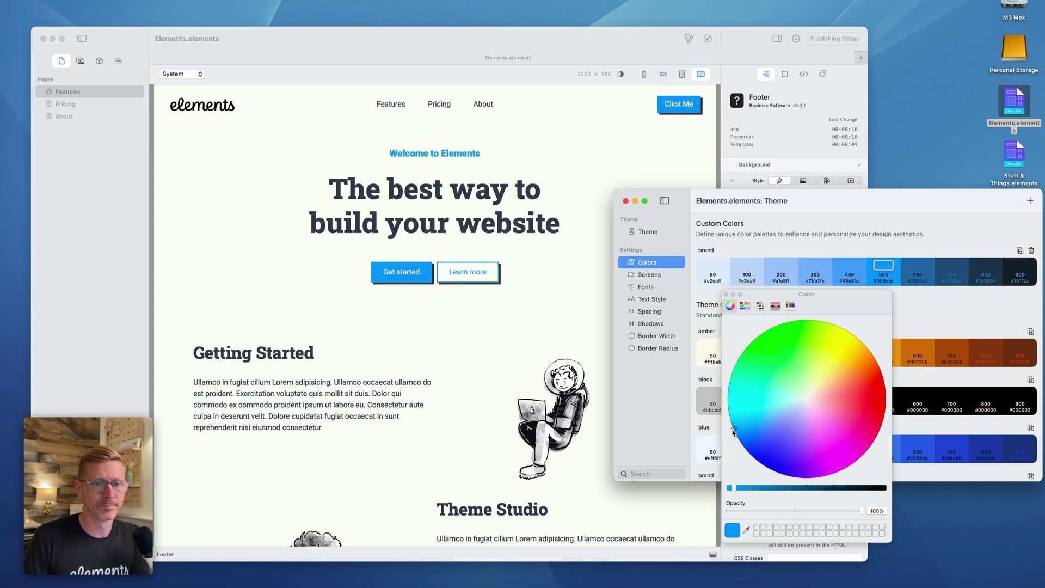
pyautogui.click(726, 294)
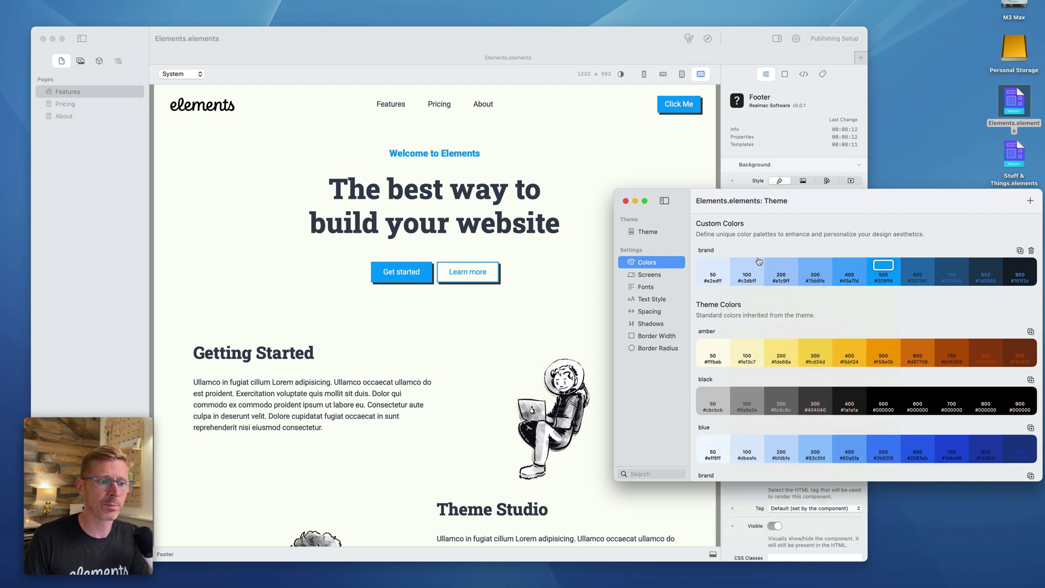
pyautogui.scroll(-5, 496, 198)
pyautogui.scroll(-10, 496, 198)
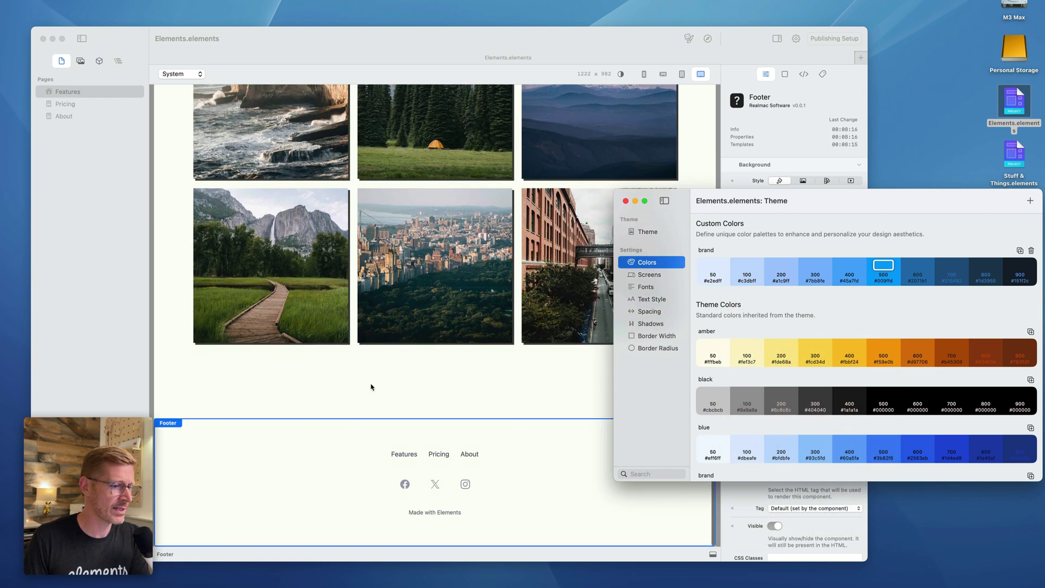
pyautogui.scroll(3, 478, 346)
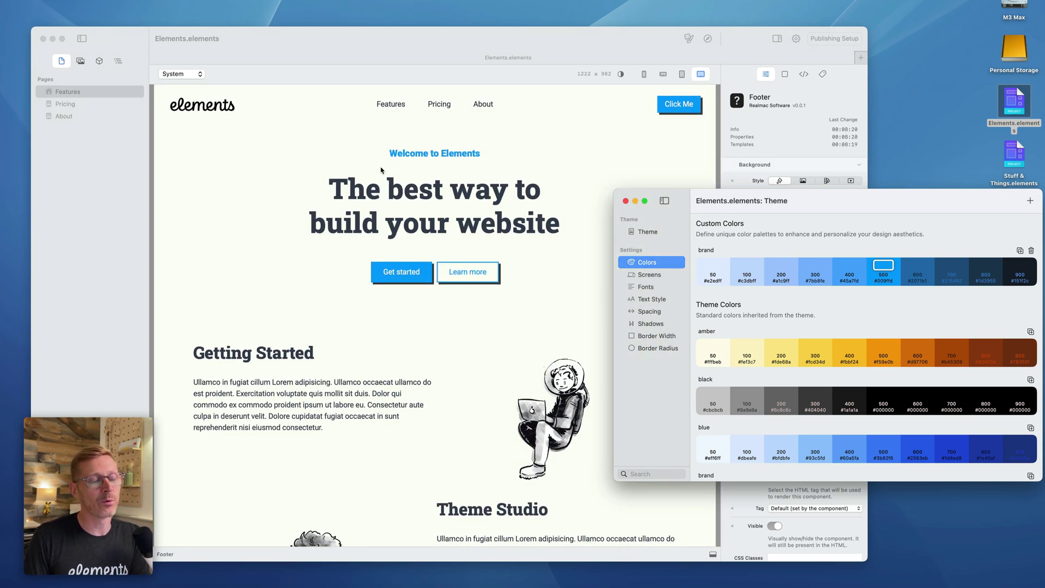
# Step: Switch the site from System to the dark Solar theme
pyautogui.click(665, 236)
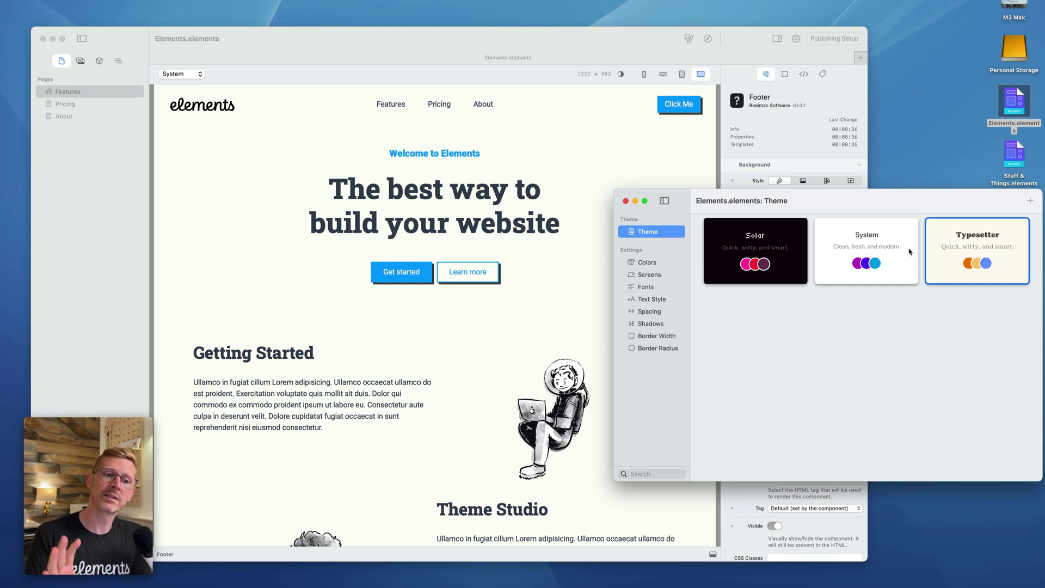
pyautogui.click(842, 239)
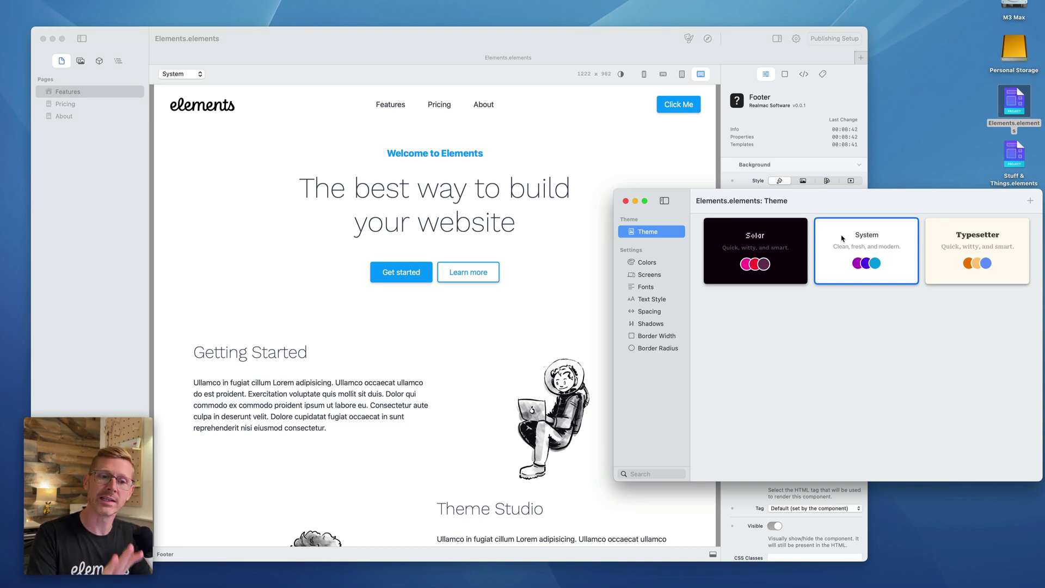
pyautogui.click(780, 238)
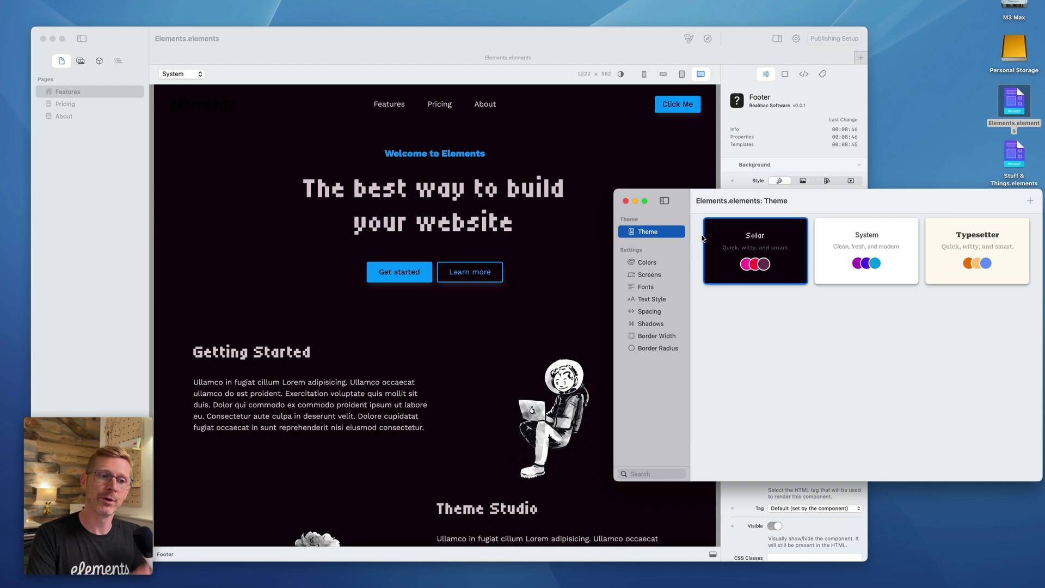
pyautogui.click(661, 262)
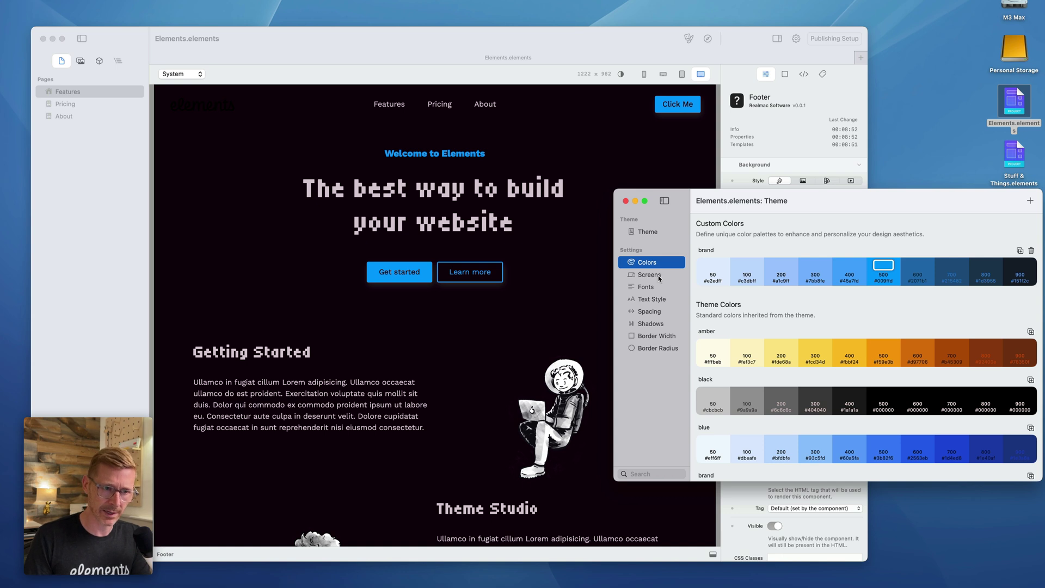
# Step: Override the DEFAULT border radius and set it to 3.06 rem (49px)
pyautogui.click(665, 349)
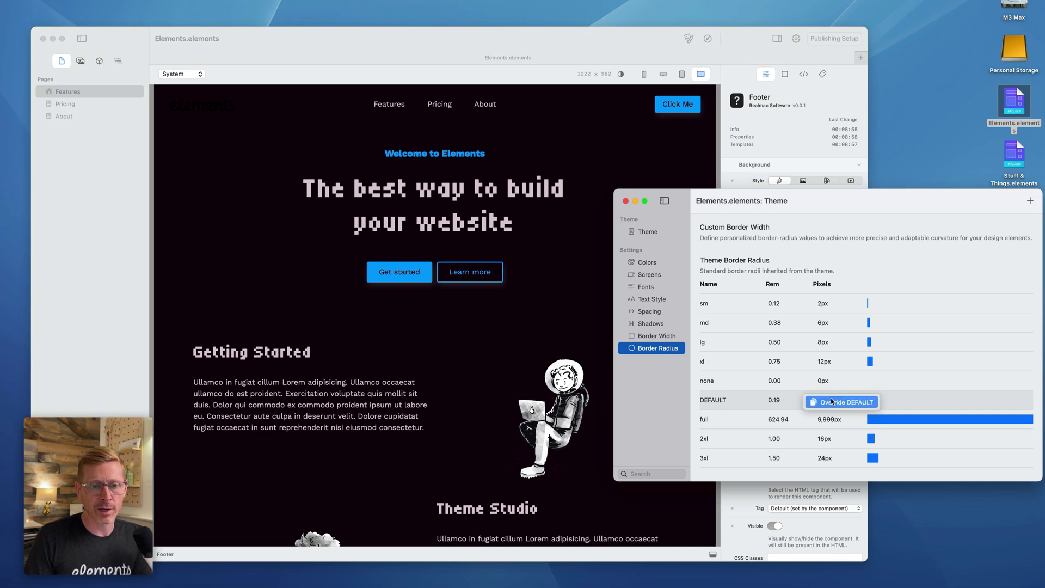
pyautogui.click(831, 402)
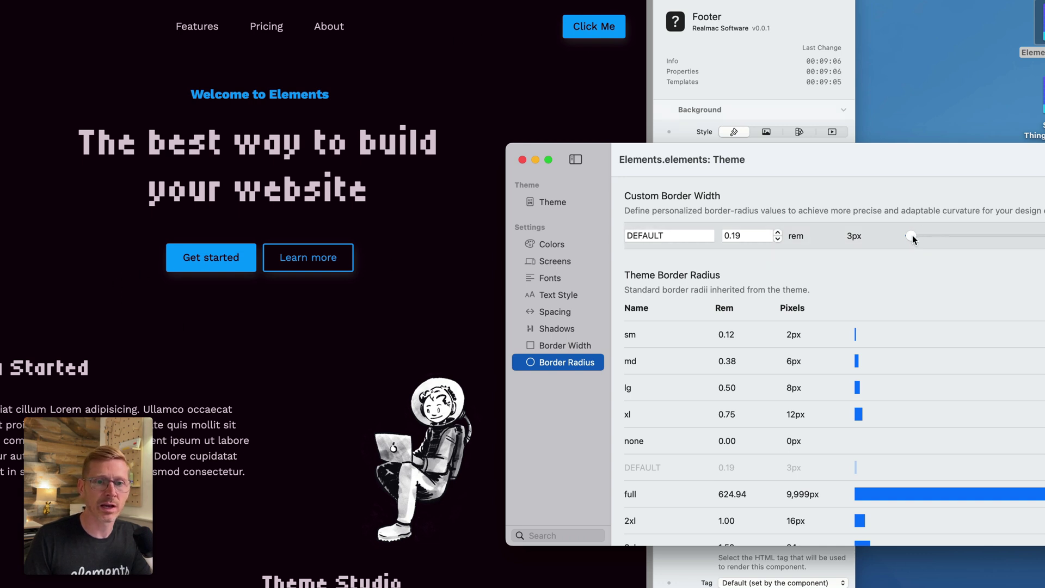
pyautogui.moveTo(912, 235); pyautogui.dragTo(932, 235)
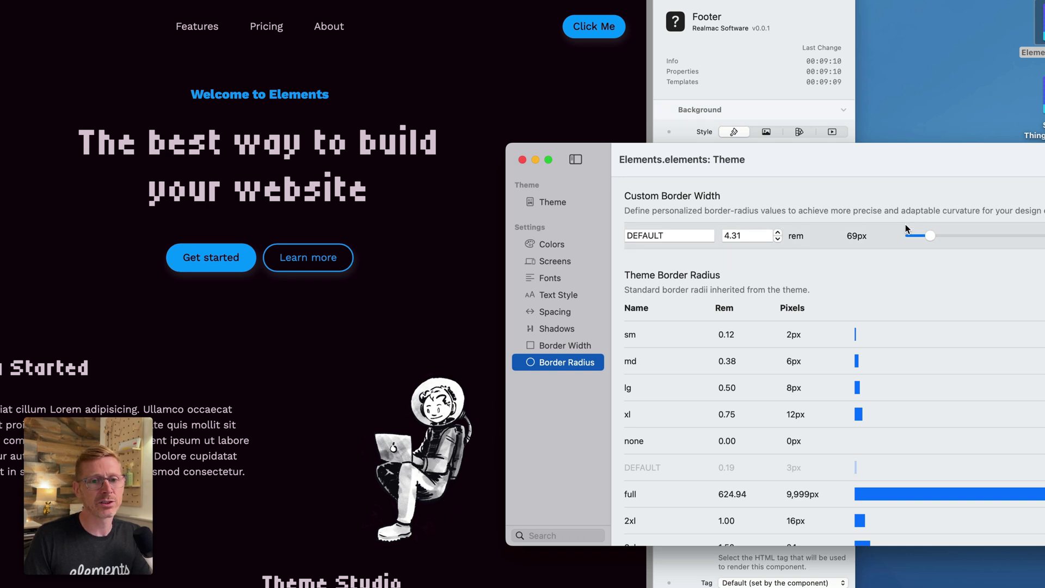
pyautogui.moveTo(926, 238); pyautogui.dragTo(899, 237)
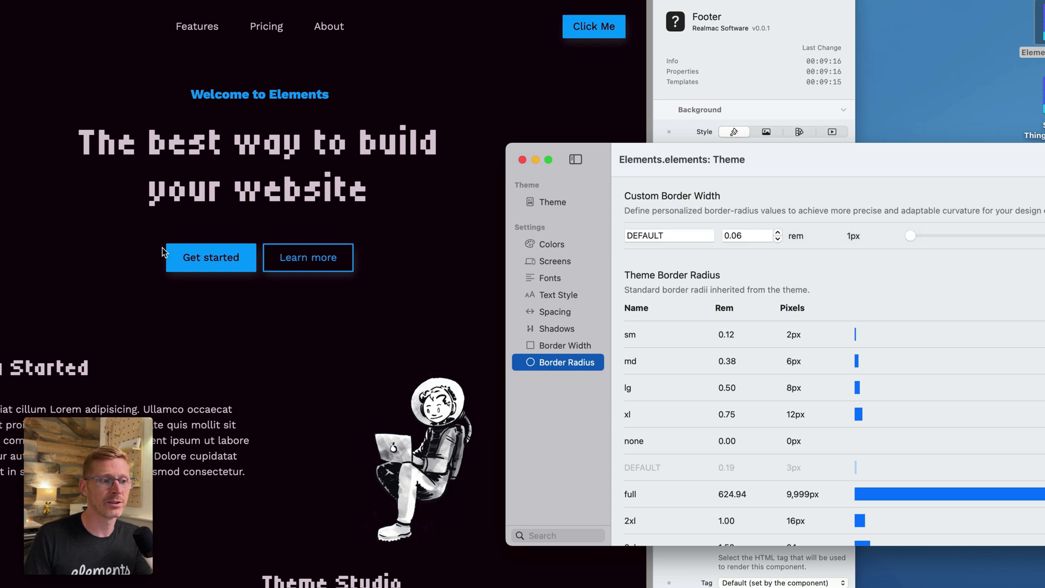
pyautogui.moveTo(913, 240)
pyautogui.mouseDown()
pyautogui.moveTo(883, 242)
pyautogui.moveTo(927, 239)
pyautogui.mouseUp()
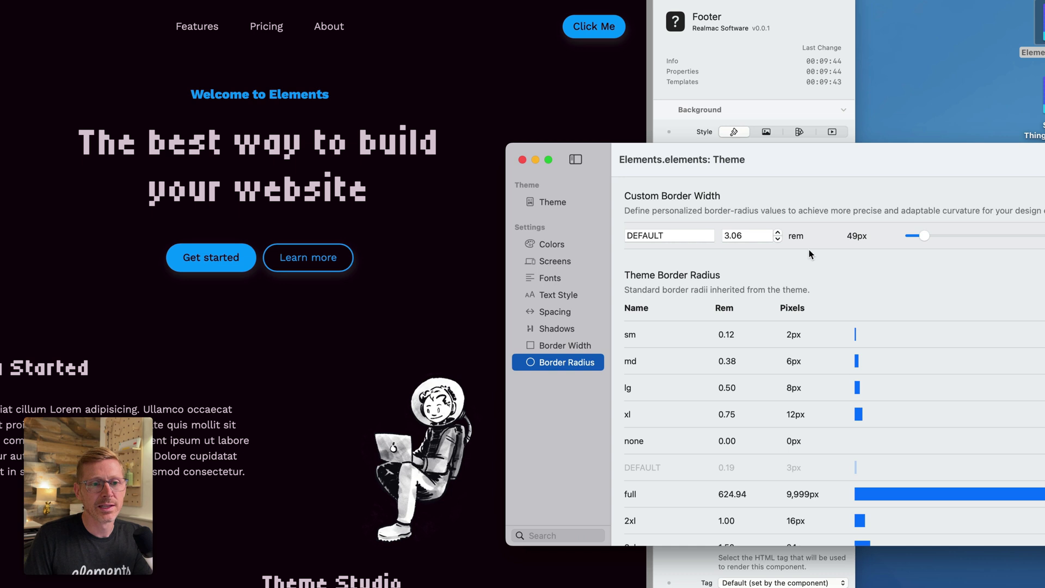
# Step: Switch the site theme from System to Typesetter, keeping the pill-shaped buttons
pyautogui.click(569, 203)
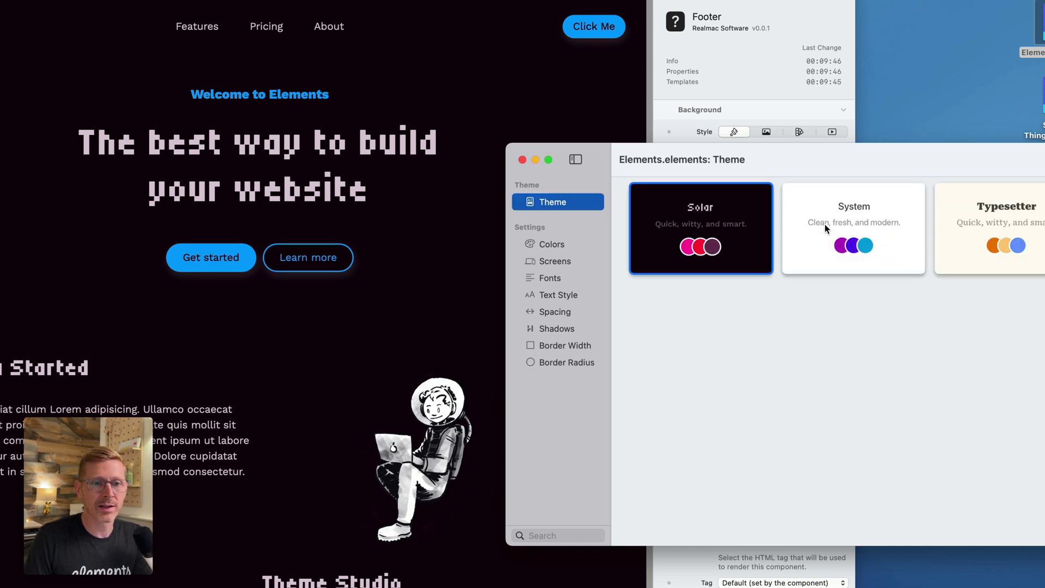
pyautogui.click(835, 229)
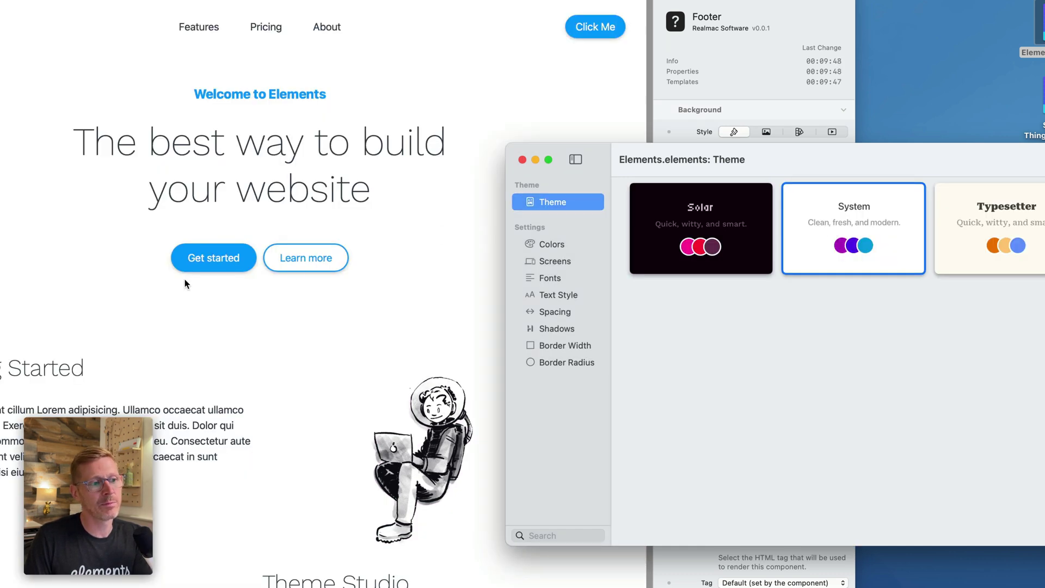
pyautogui.click(1000, 249)
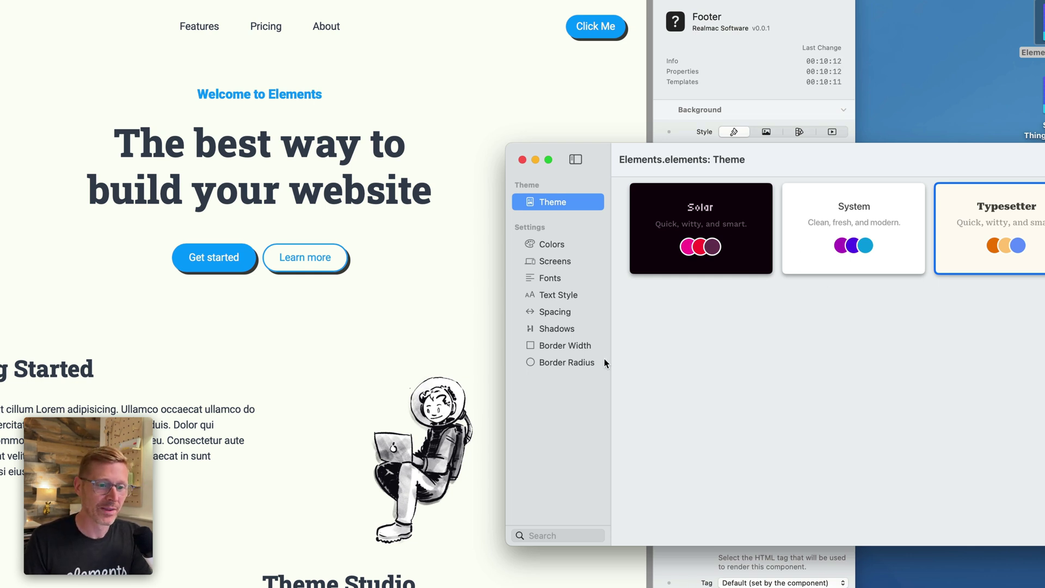
pyautogui.click(575, 351)
# Step: Remove the custom DEFAULT border radius override, restoring square button corners
pyautogui.click(579, 361)
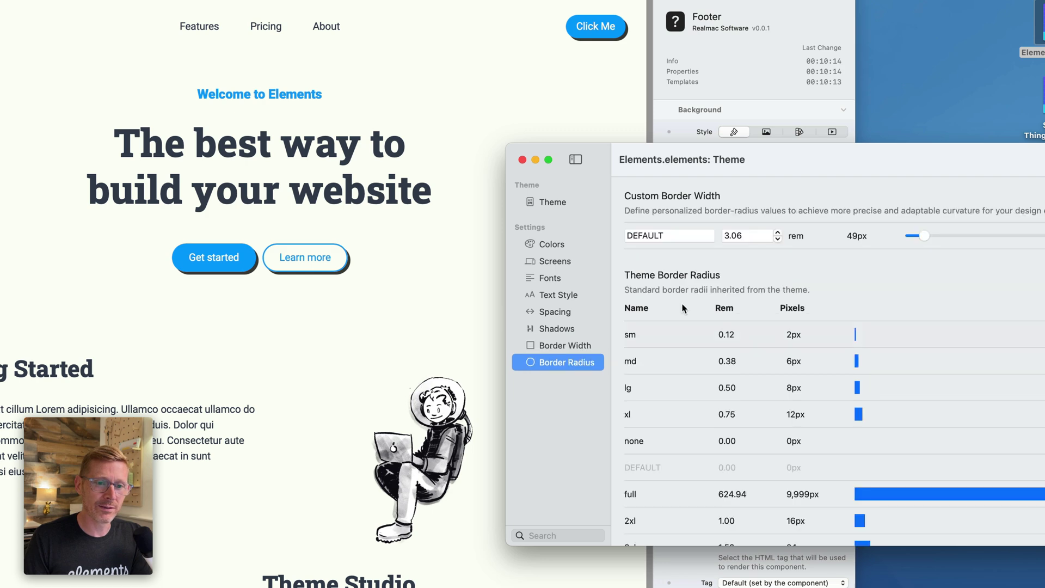
pyautogui.rightClick(825, 239)
pyautogui.click(848, 266)
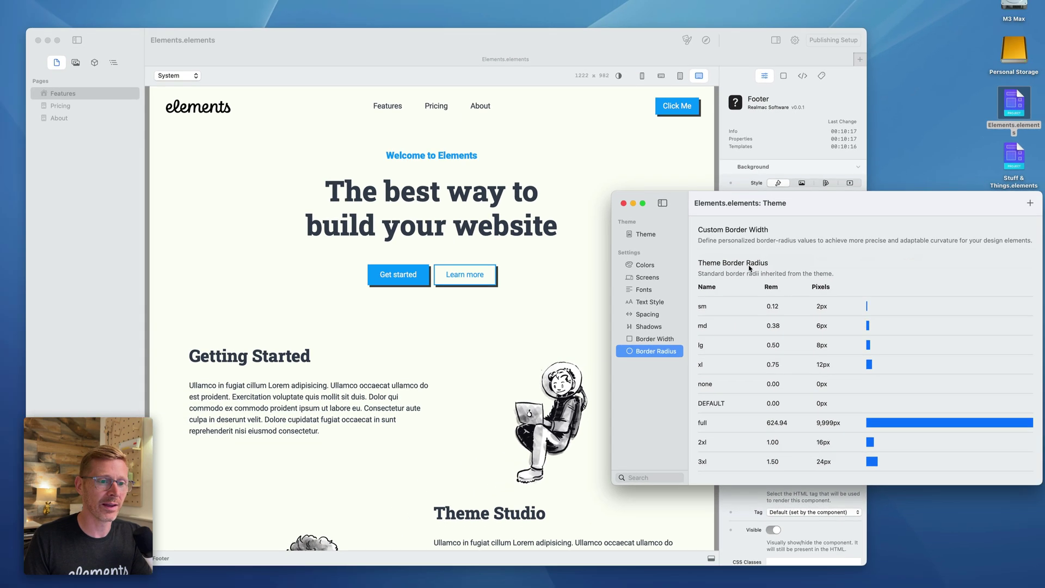
# Step: Cycle through the System, Solar and Typesetter themes, ending on Typesetter
pyautogui.click(655, 238)
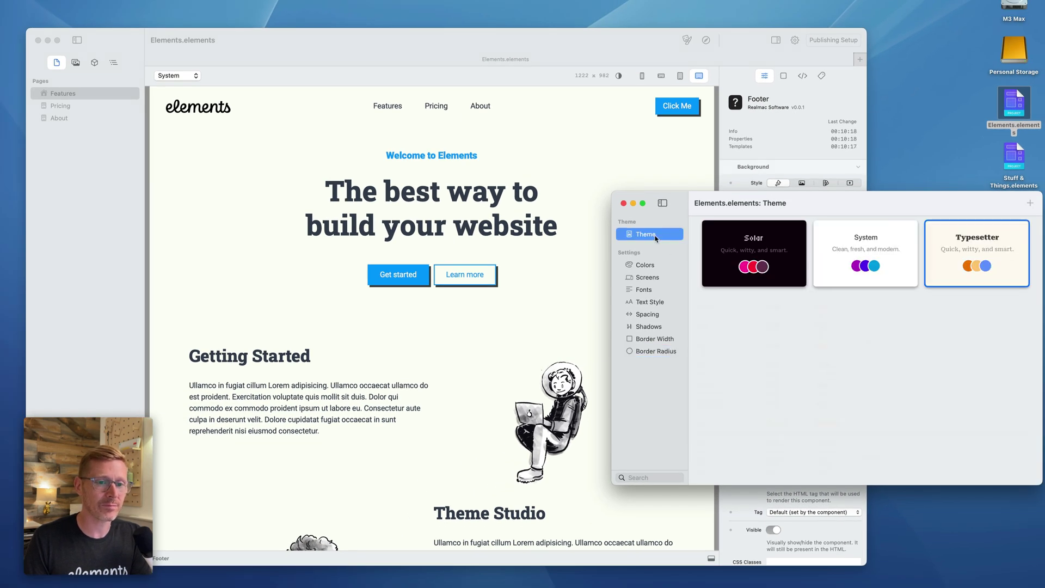
pyautogui.click(895, 264)
pyautogui.click(751, 261)
pyautogui.click(895, 260)
pyautogui.click(938, 258)
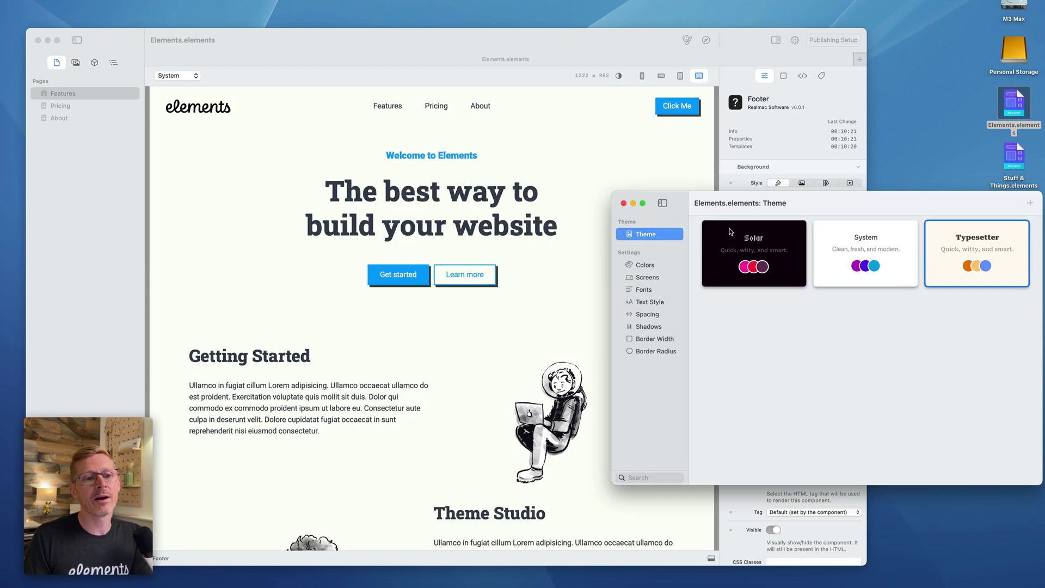
pyautogui.click(861, 263)
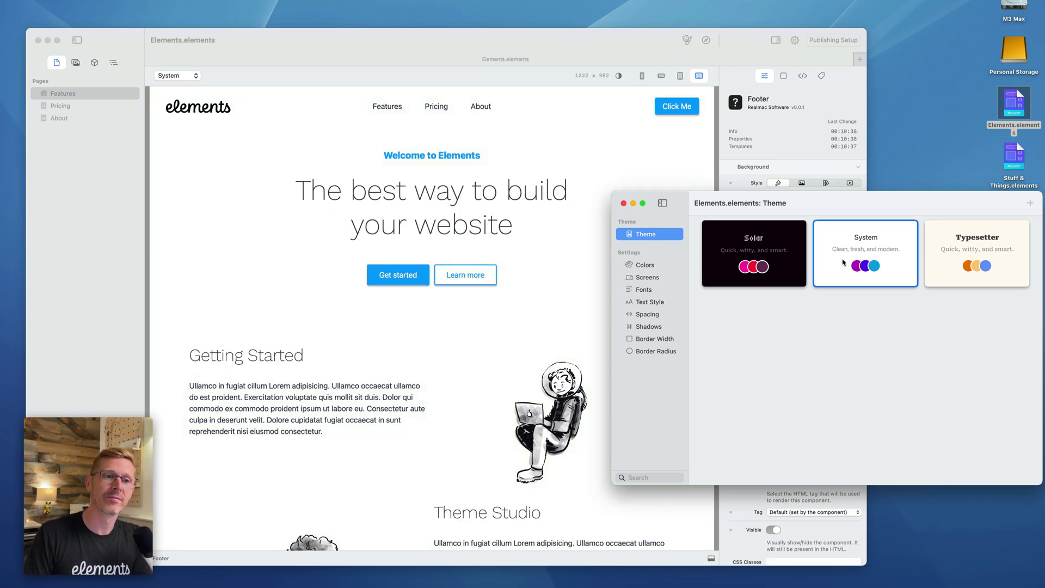
pyautogui.click(776, 245)
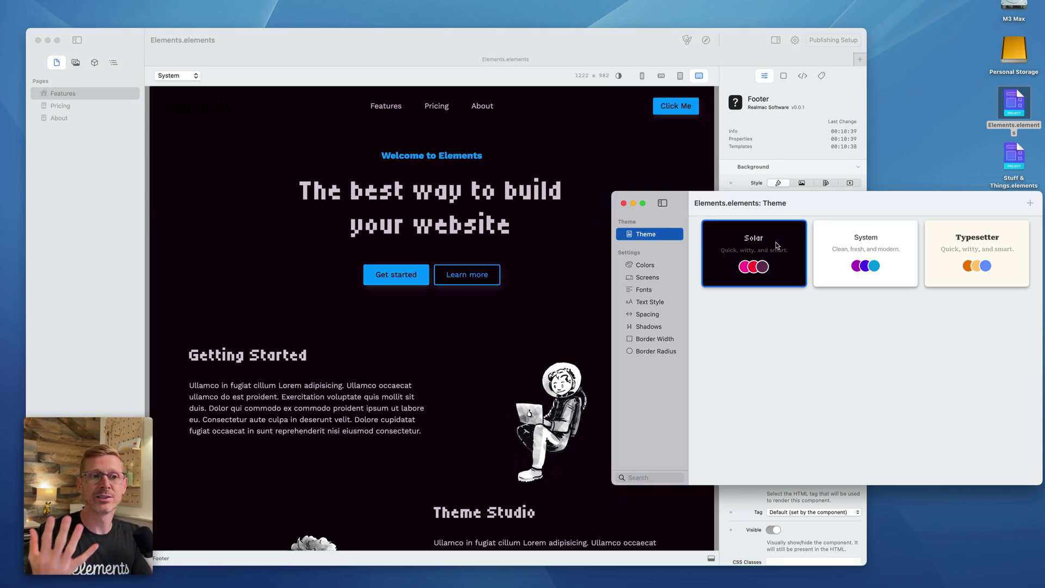
pyautogui.click(904, 245)
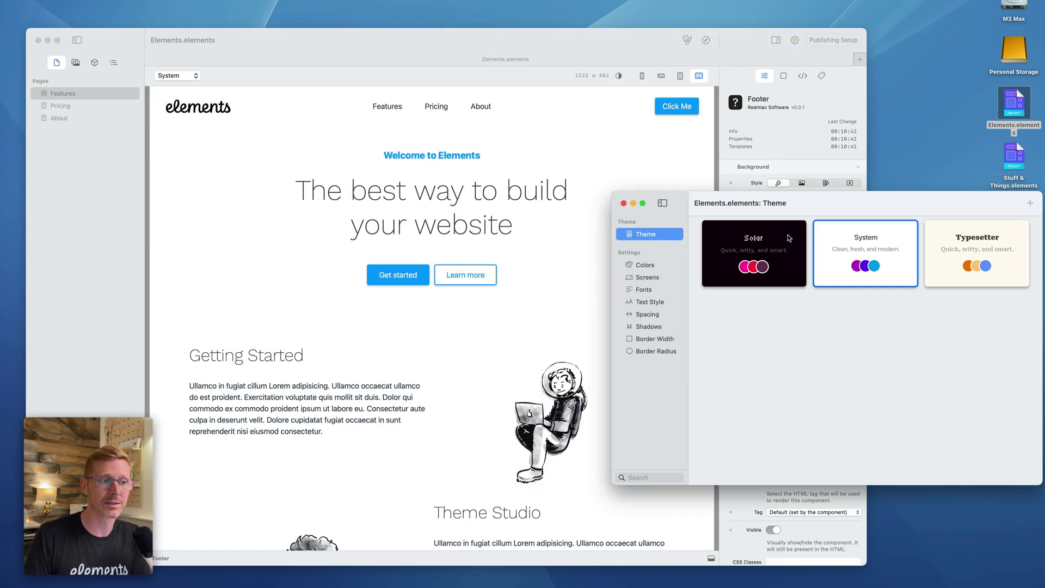
pyautogui.click(985, 251)
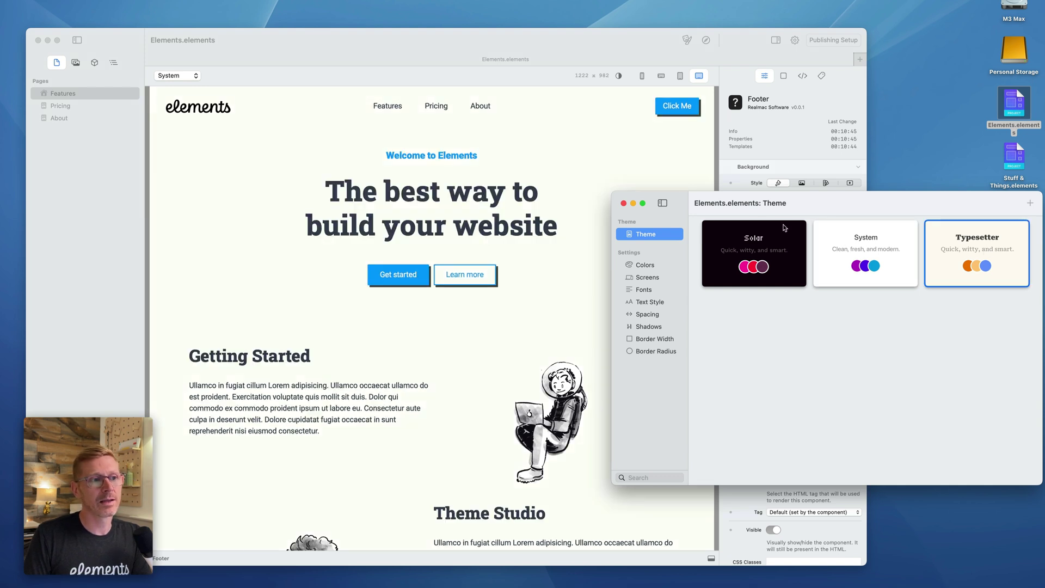
# Step: Close the Theme window, bring Elements back in front and select the site's menu bar
pyautogui.click(623, 203)
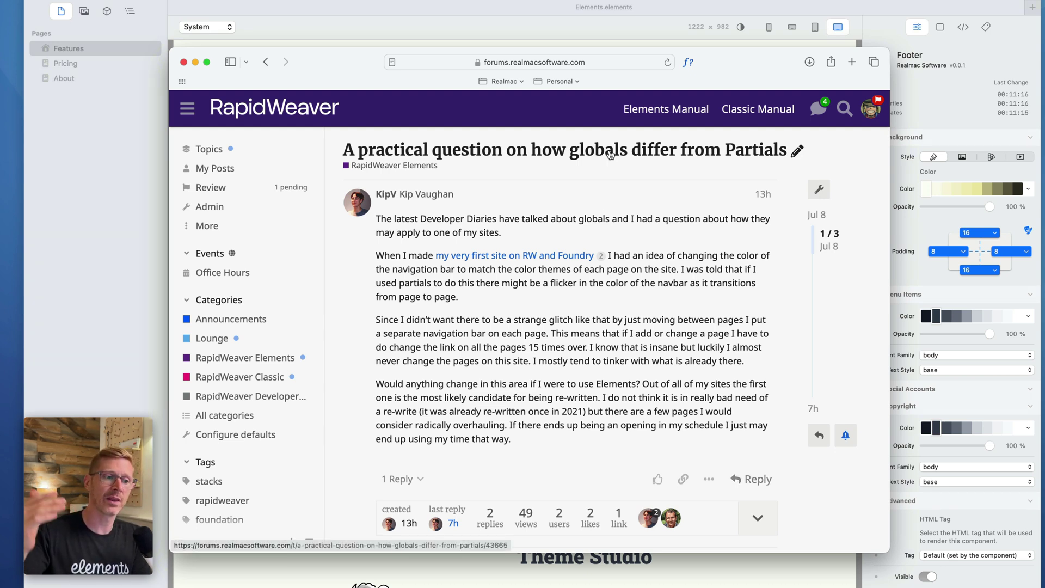
pyautogui.scroll(-1, 629, 229)
pyautogui.scroll(1, 560, 278)
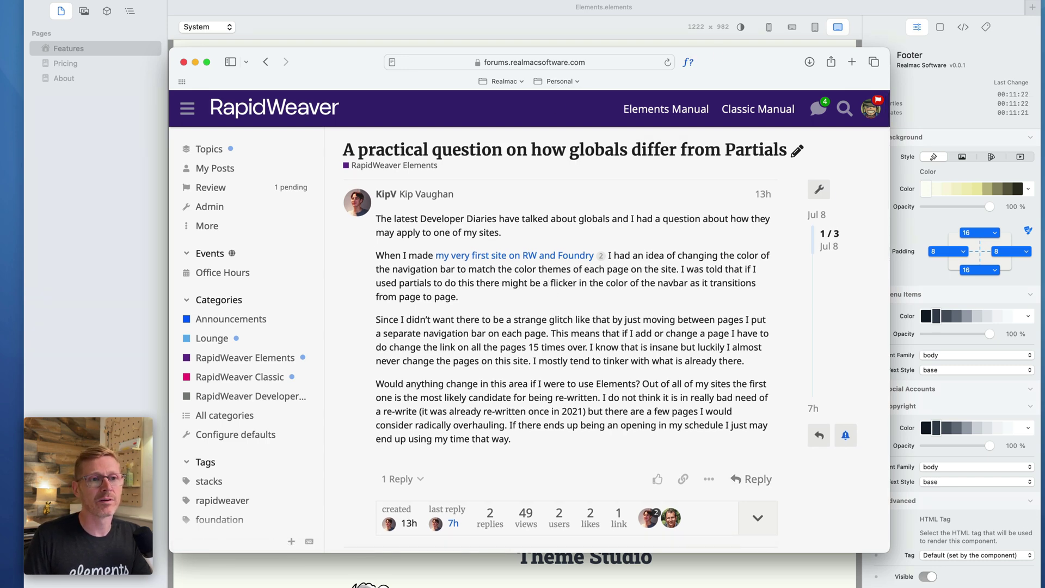
pyautogui.click(658, 19)
pyautogui.click(658, 51)
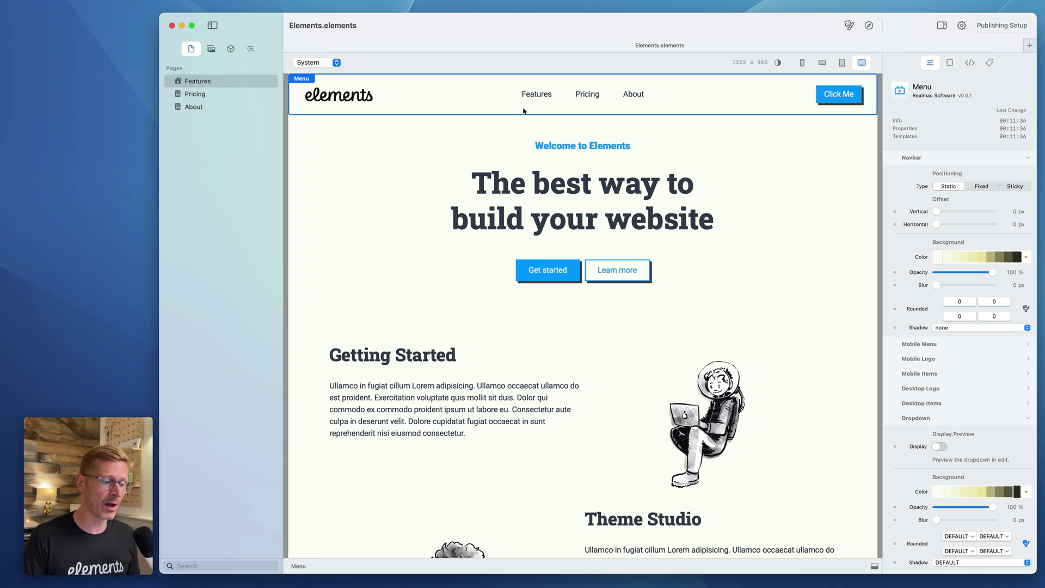
# Step: Drag a Menu component onto the empty Pricing page, adding Features, Pricing and About links
pyautogui.click(220, 96)
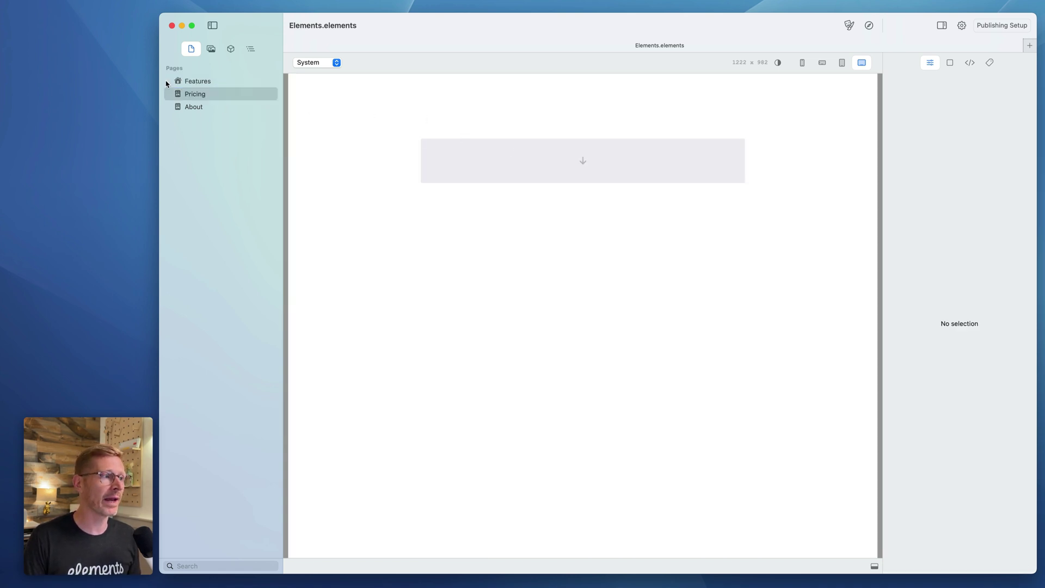
pyautogui.click(257, 81)
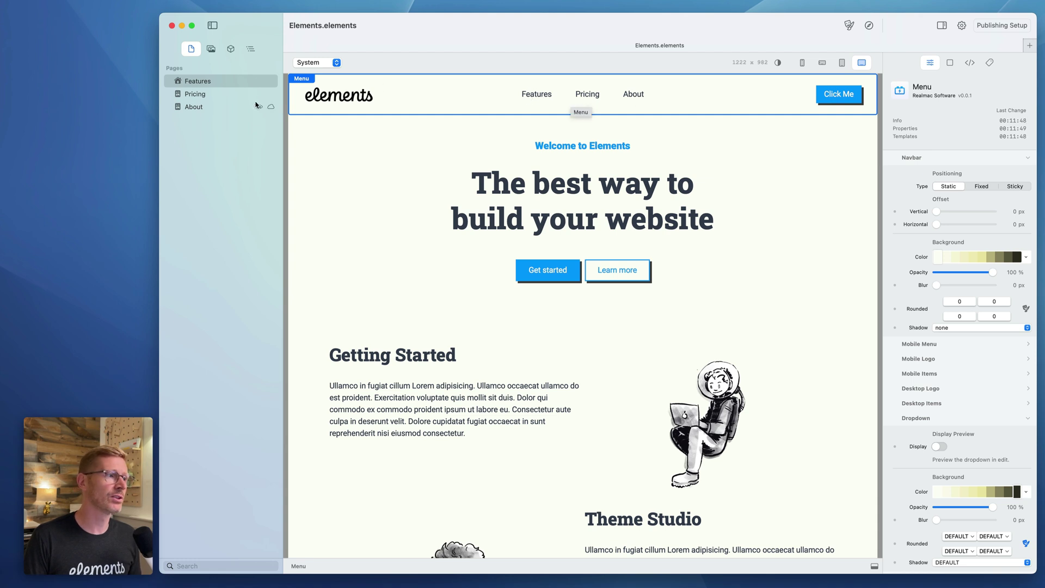
pyautogui.click(230, 48)
pyautogui.click(195, 49)
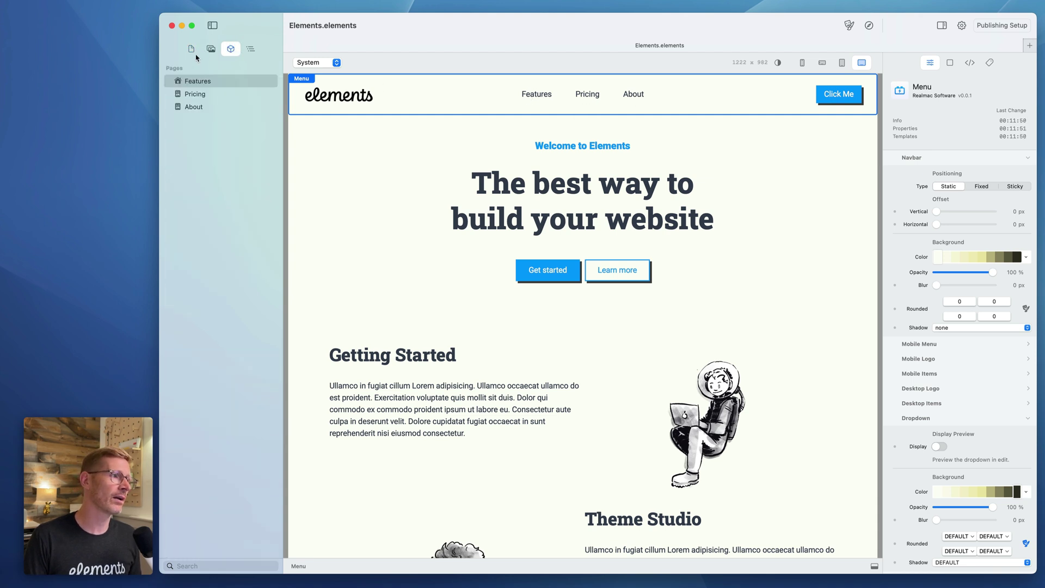
pyautogui.click(188, 93)
pyautogui.click(231, 49)
pyautogui.scroll(-10, 233, 342)
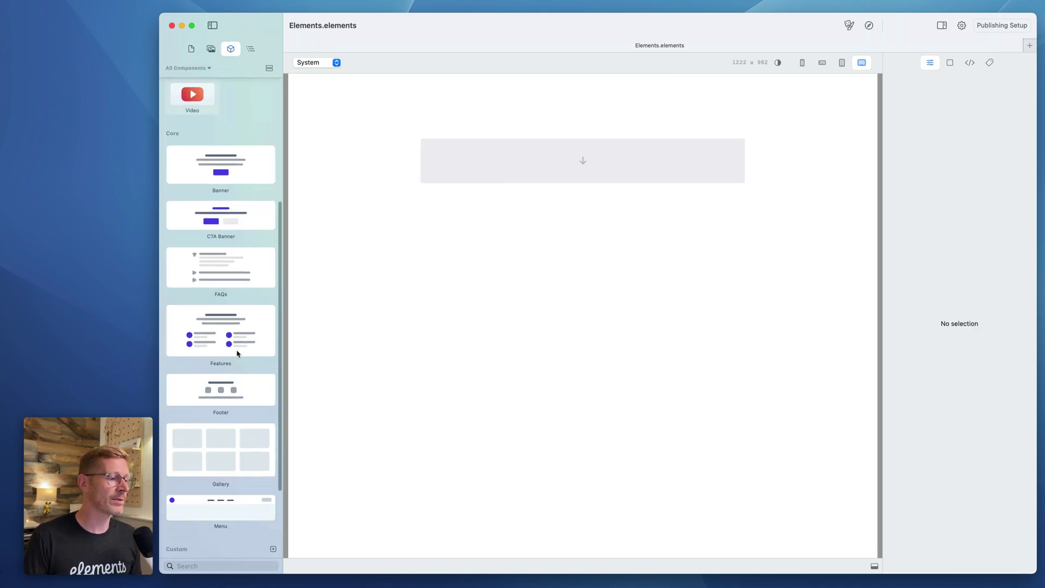
pyautogui.moveTo(221, 398); pyautogui.dragTo(545, 178)
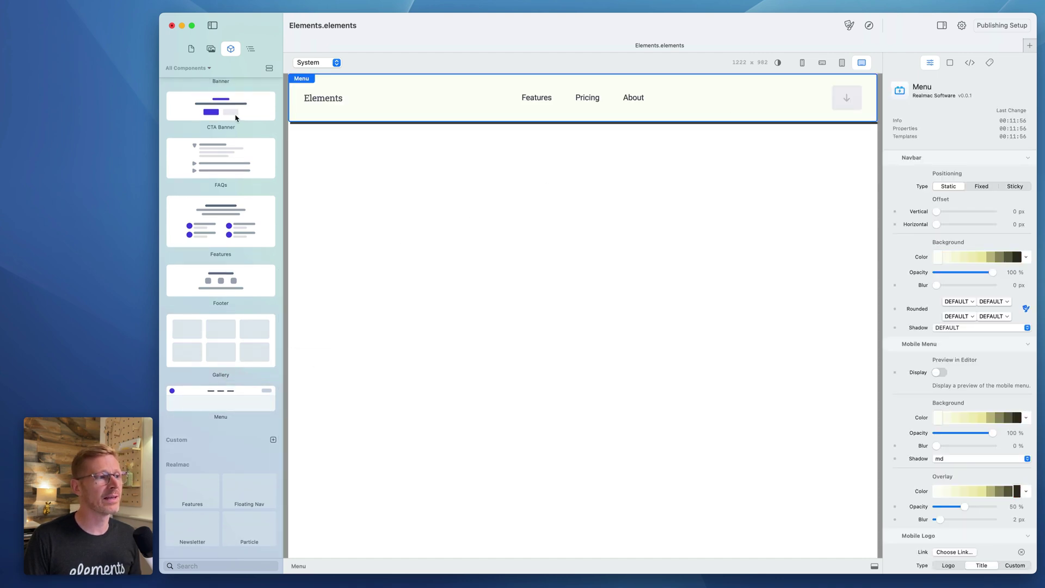
pyautogui.scroll(10, 232, 122)
pyautogui.click(191, 48)
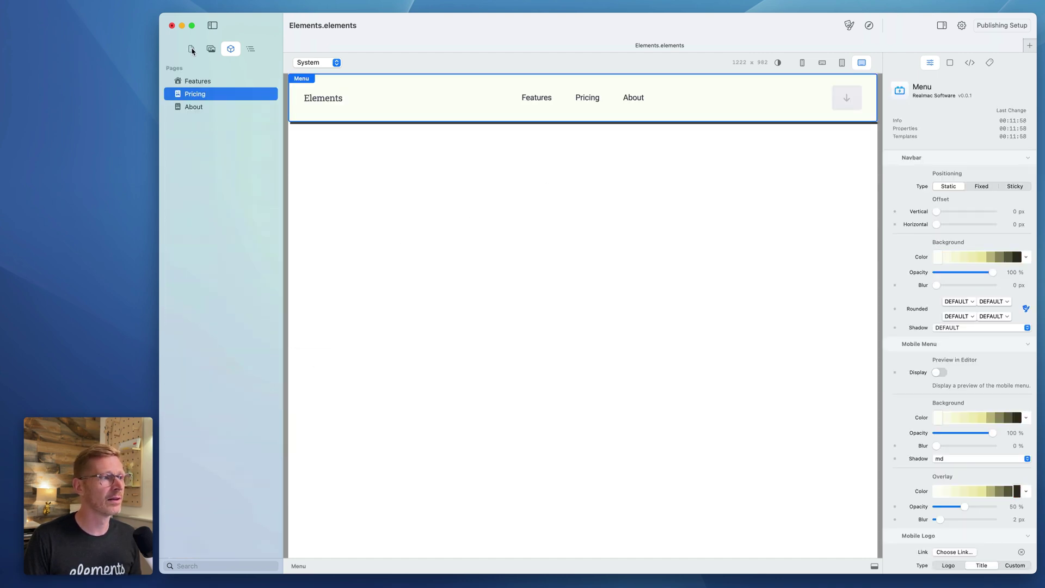
# Step: Give the Pricing page's menu bar a deep red background colour
pyautogui.click(213, 81)
pyautogui.click(214, 95)
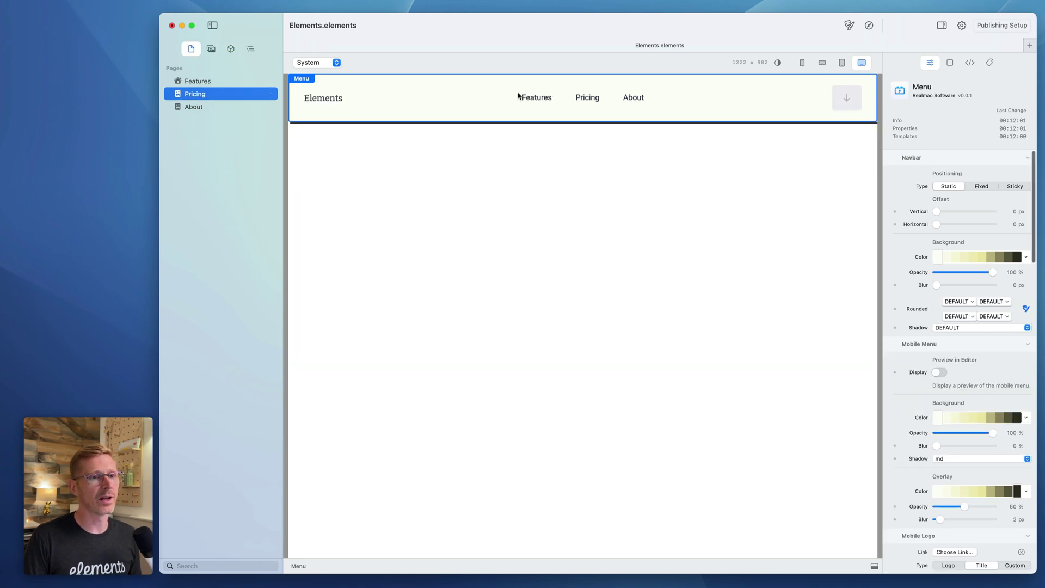
pyautogui.click(1026, 258)
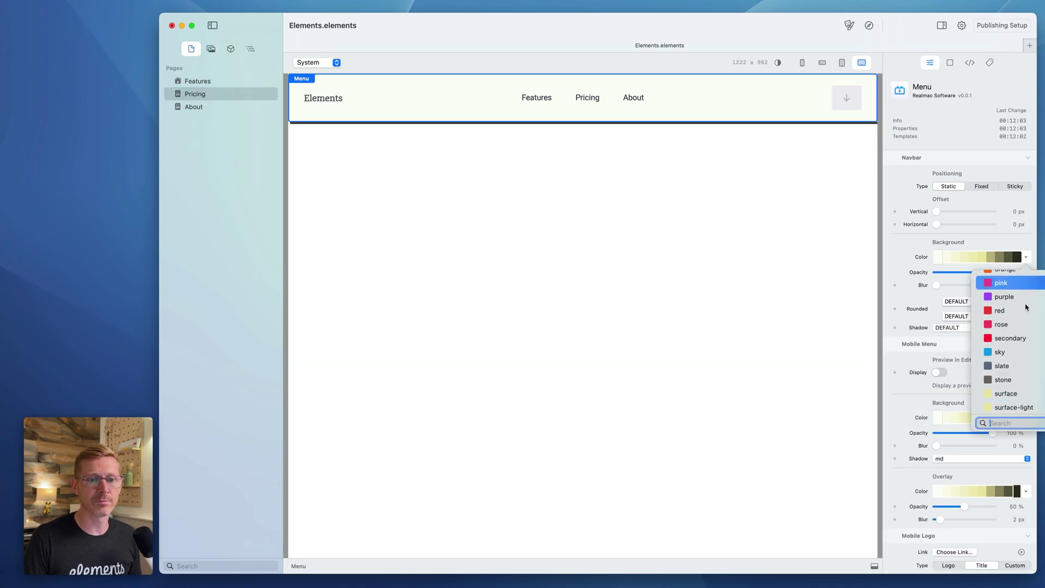
pyautogui.click(1022, 322)
pyautogui.click(981, 257)
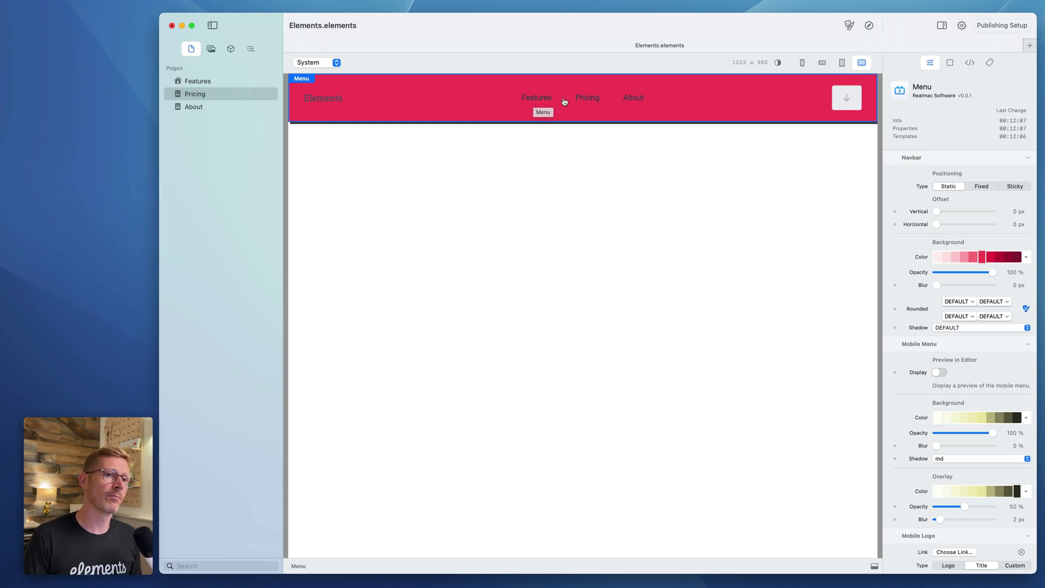
# Step: Compare Pricing's red menu with the Features page's light menu, checking the forum post in between
pyautogui.click(229, 89)
pyautogui.click(229, 85)
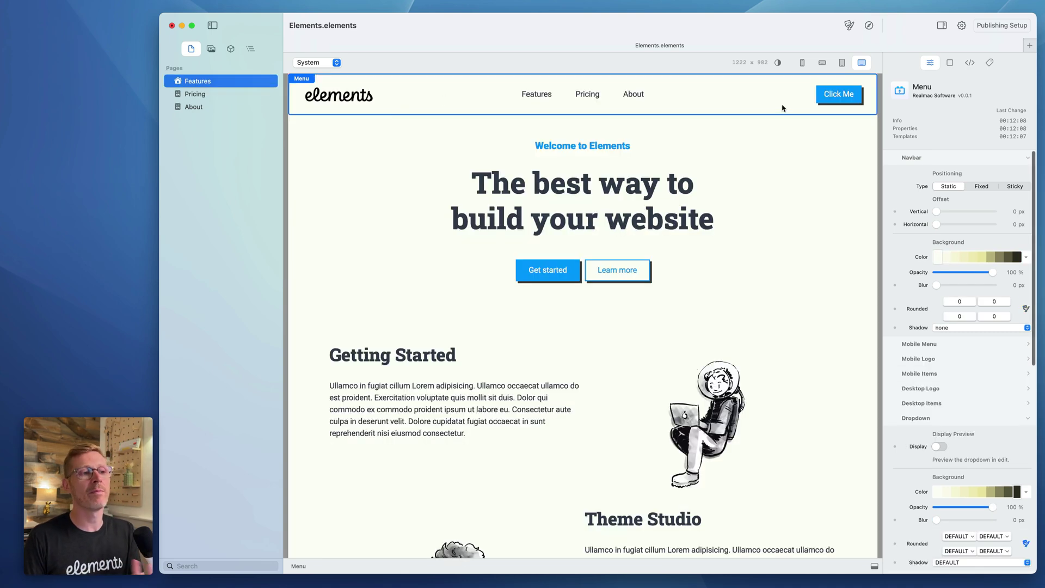
pyautogui.click(251, 95)
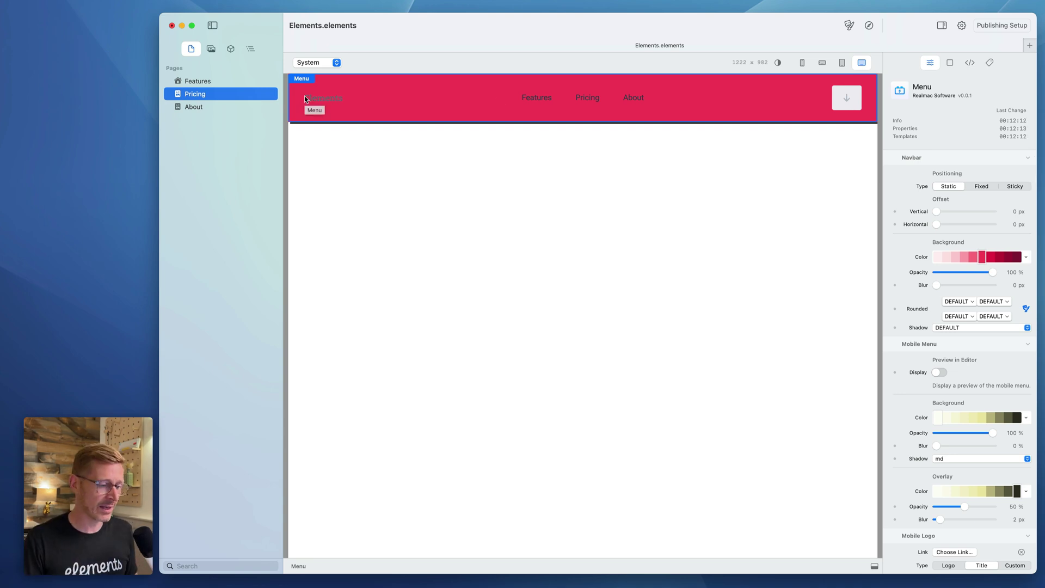
pyautogui.press('super+Tab')
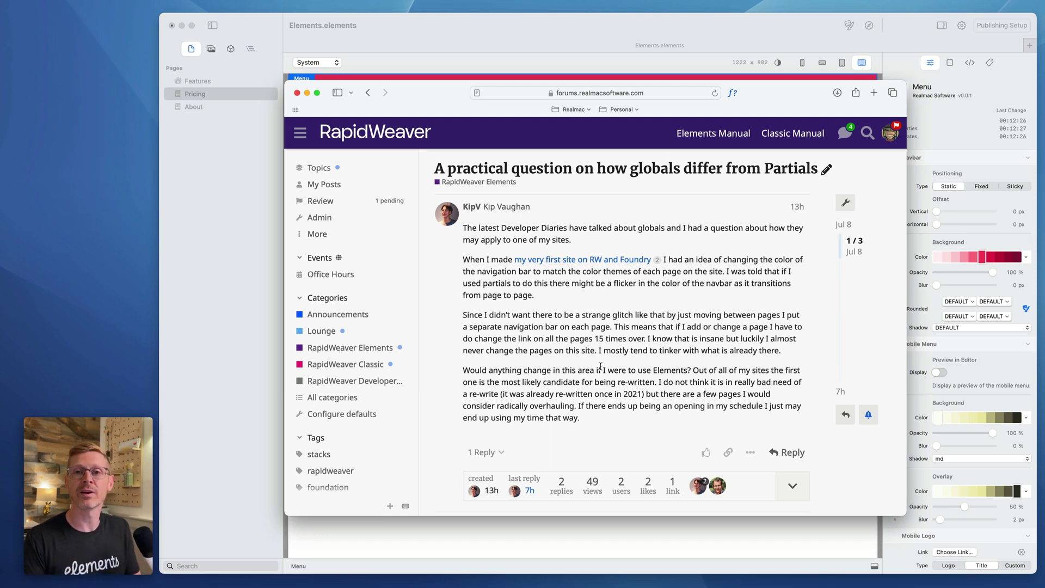
pyautogui.click(617, 43)
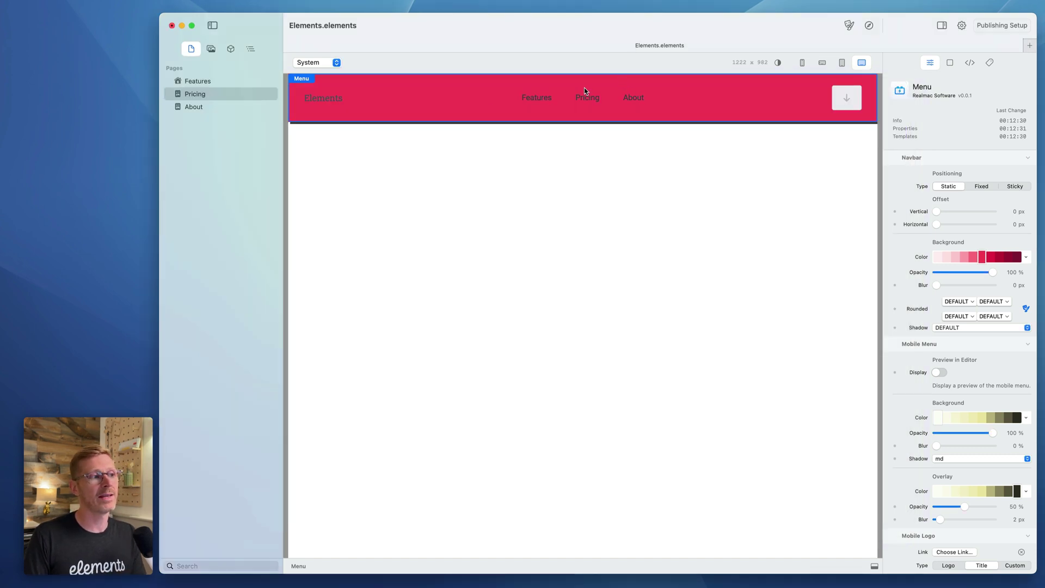
pyautogui.click(243, 94)
pyautogui.click(231, 83)
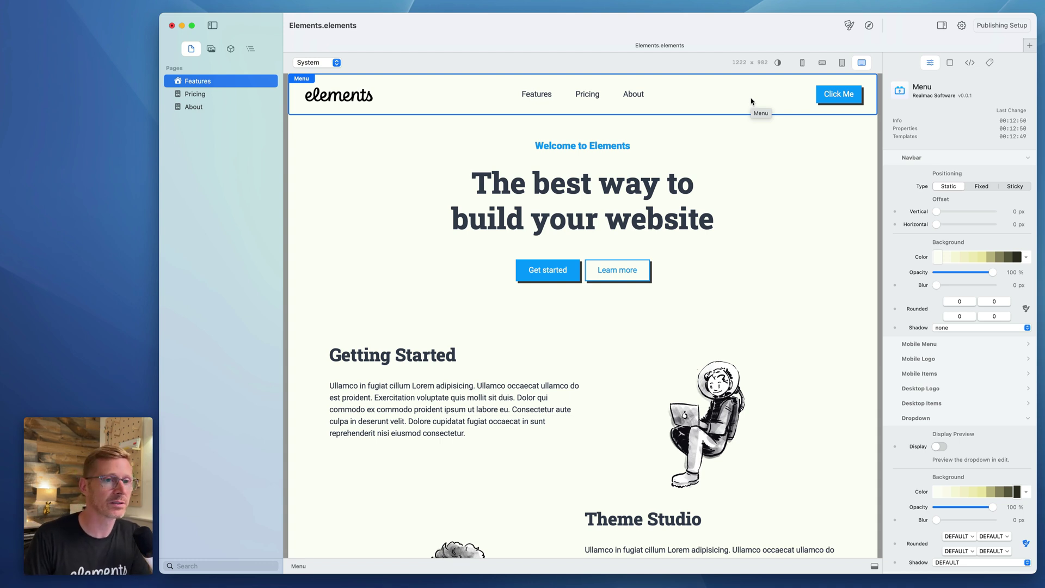
# Step: Convert the Features page's menu bar into a global component
pyautogui.click(802, 151)
pyautogui.click(788, 111)
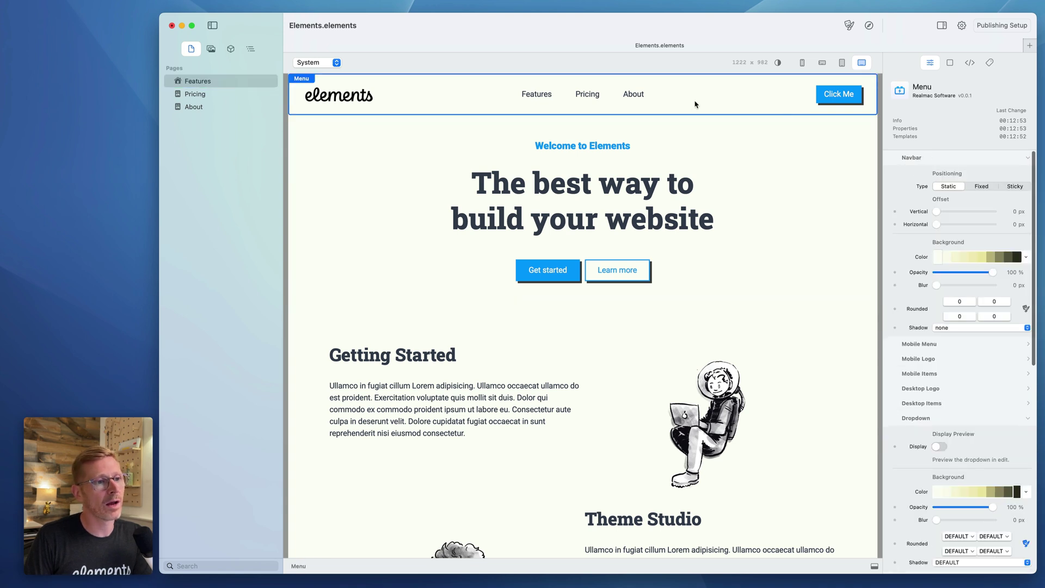
pyautogui.scroll(-1, 679, 91)
pyautogui.rightClick(679, 92)
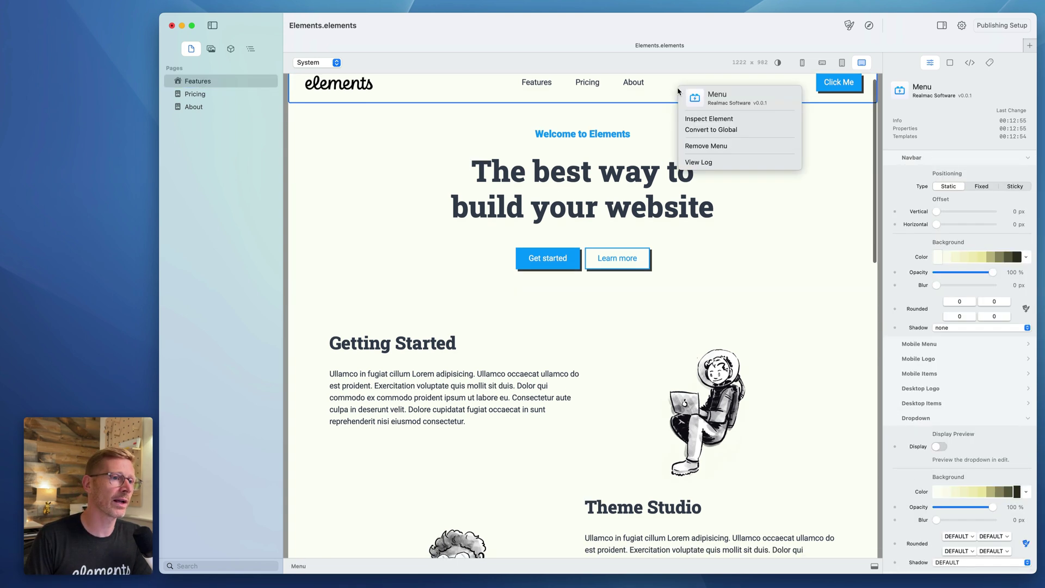
pyautogui.scroll(1, 677, 90)
pyautogui.rightClick(725, 93)
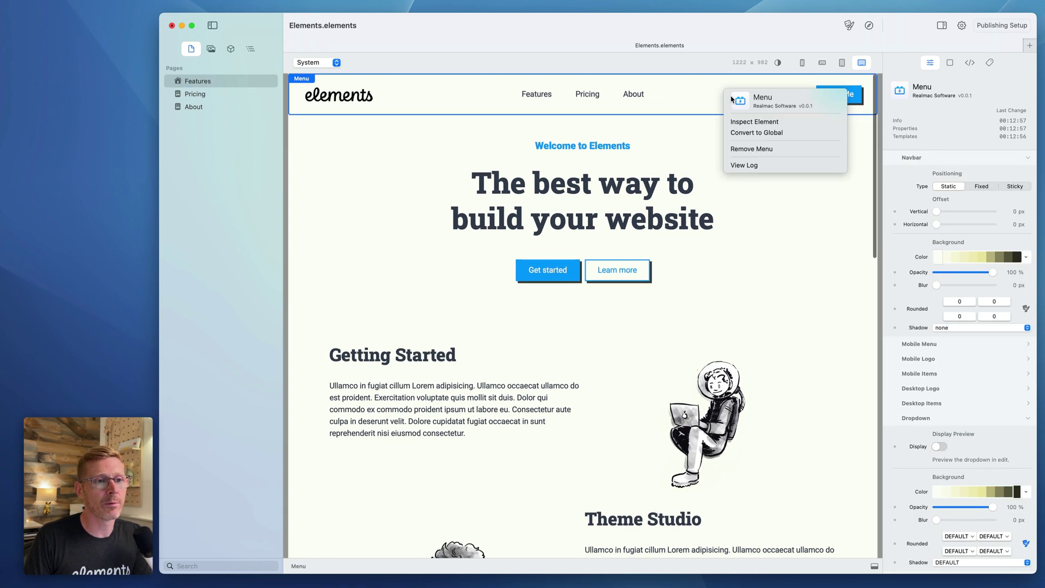
pyautogui.click(811, 133)
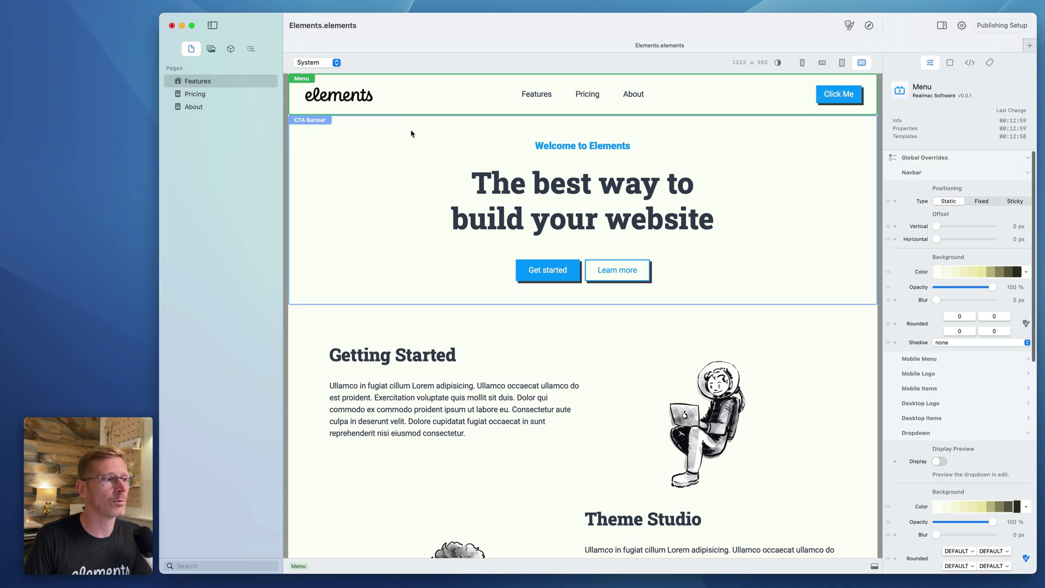
# Step: Drag the global Menu from the Components library onto the empty Pricing page
pyautogui.click(231, 49)
pyautogui.scroll(-15, 199, 430)
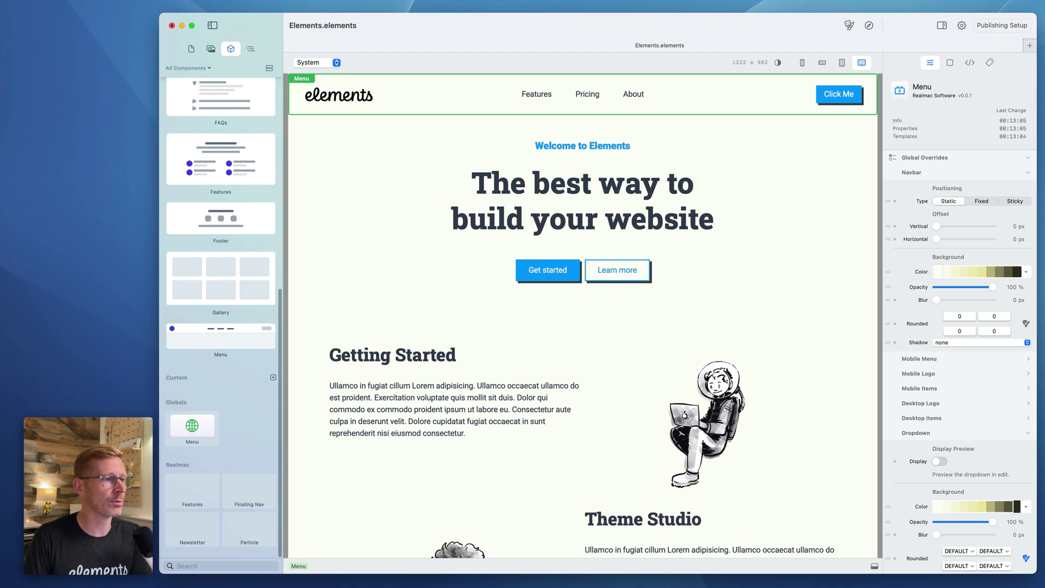
pyautogui.scroll(10, 222, 92)
pyautogui.click(191, 48)
pyautogui.click(196, 94)
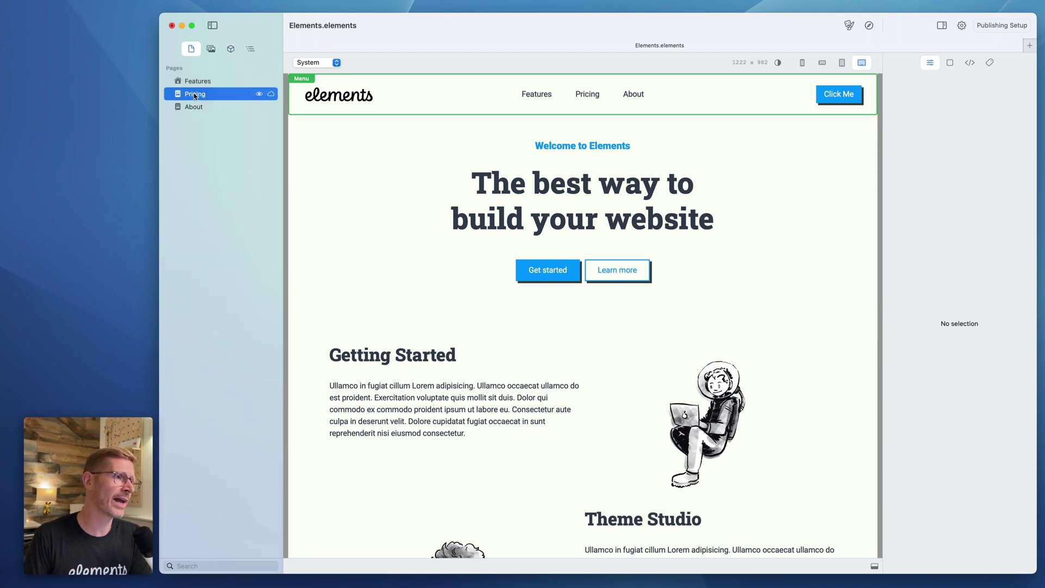
pyautogui.scroll(-4, 210, 319)
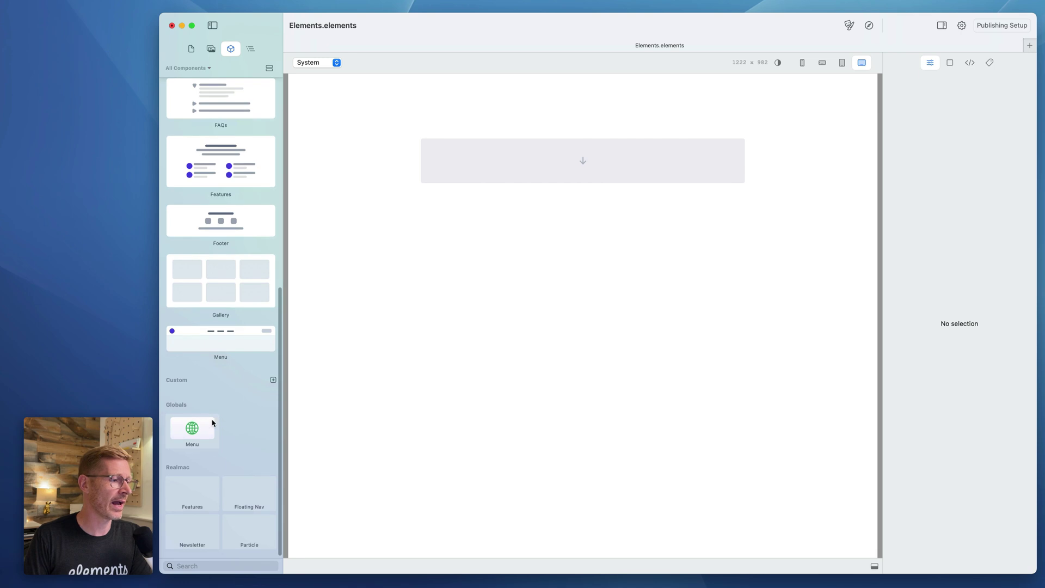
pyautogui.moveTo(208, 422); pyautogui.dragTo(564, 167)
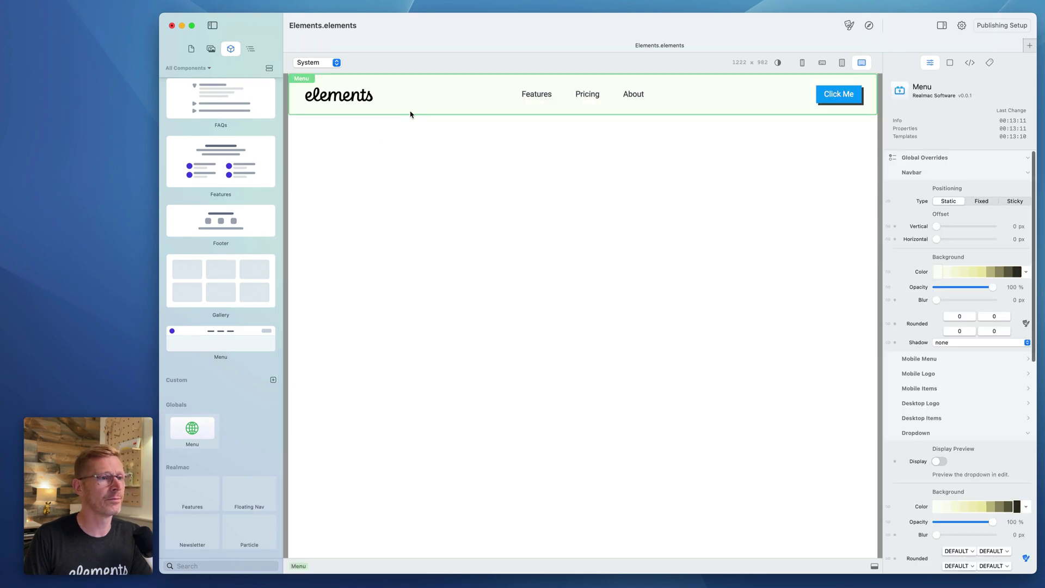
pyautogui.scroll(10, 196, 87)
pyautogui.scroll(3, 193, 85)
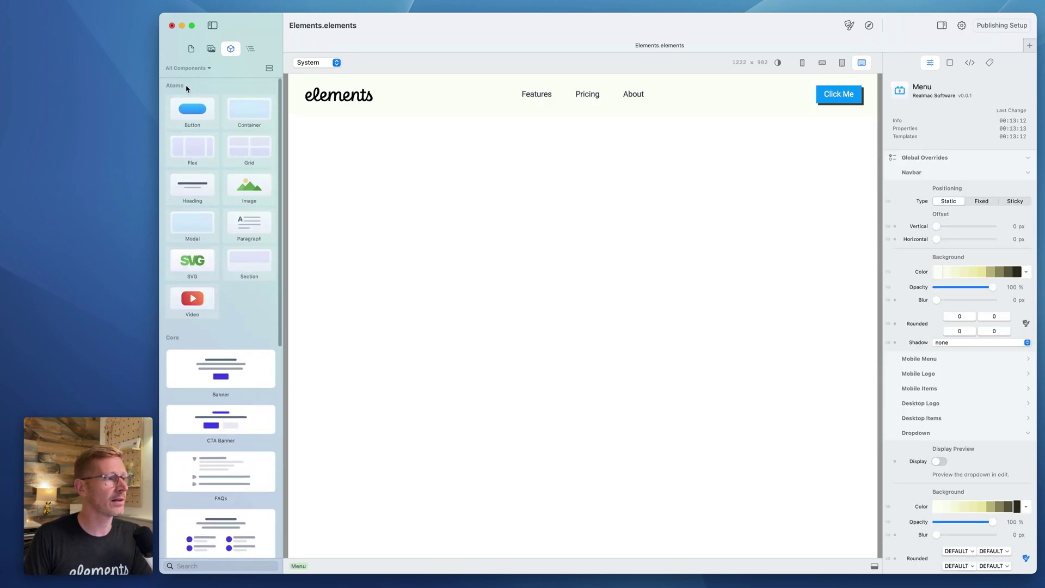
# Step: Switch between Features and Pricing to confirm both share the same light menu bar
pyautogui.click(191, 49)
pyautogui.click(193, 81)
pyautogui.click(227, 94)
pyautogui.click(224, 82)
pyautogui.click(221, 91)
pyautogui.click(220, 82)
pyautogui.click(221, 94)
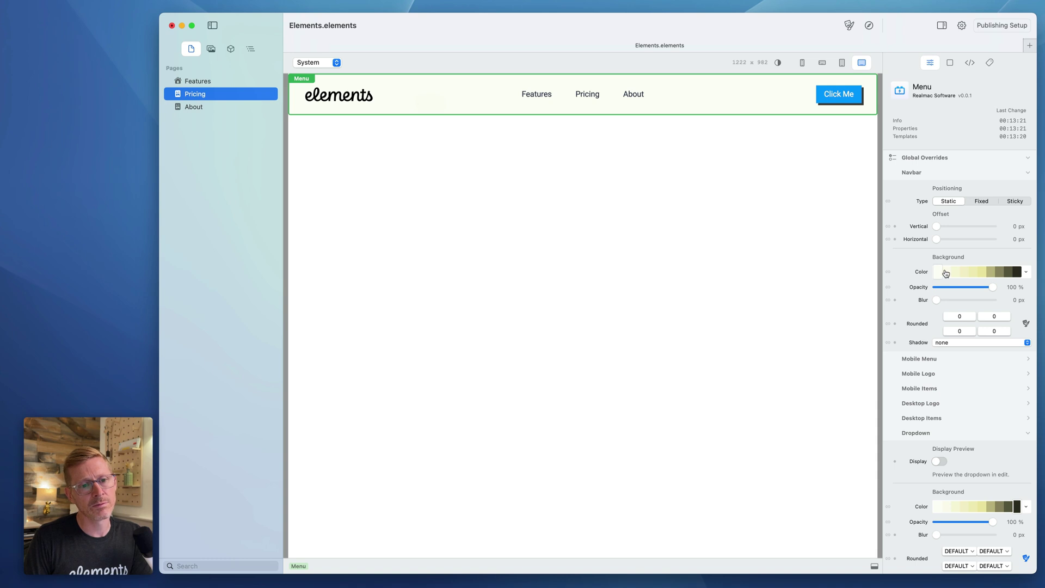
pyautogui.click(983, 271)
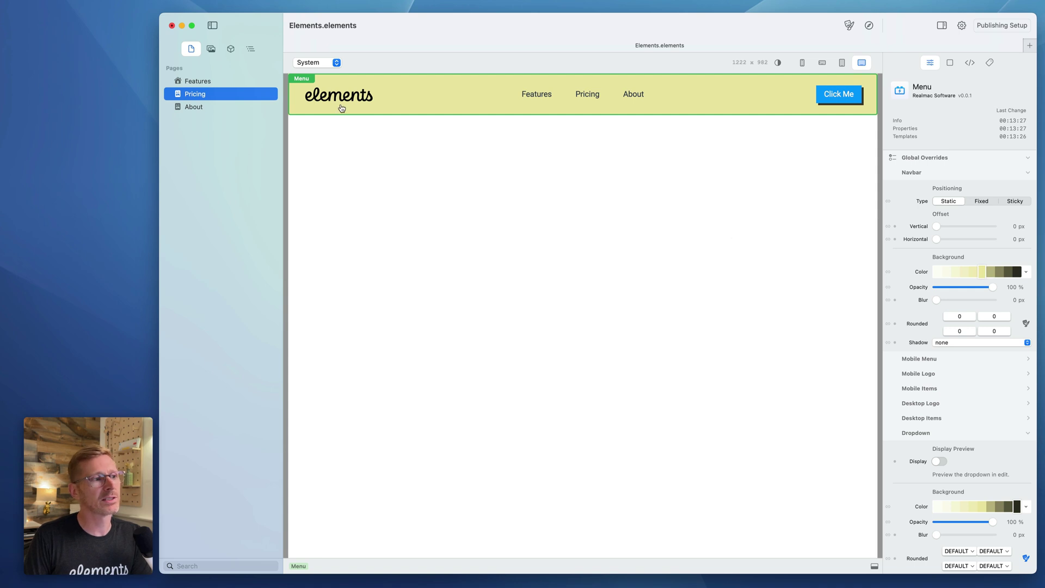
pyautogui.click(237, 82)
pyautogui.click(231, 94)
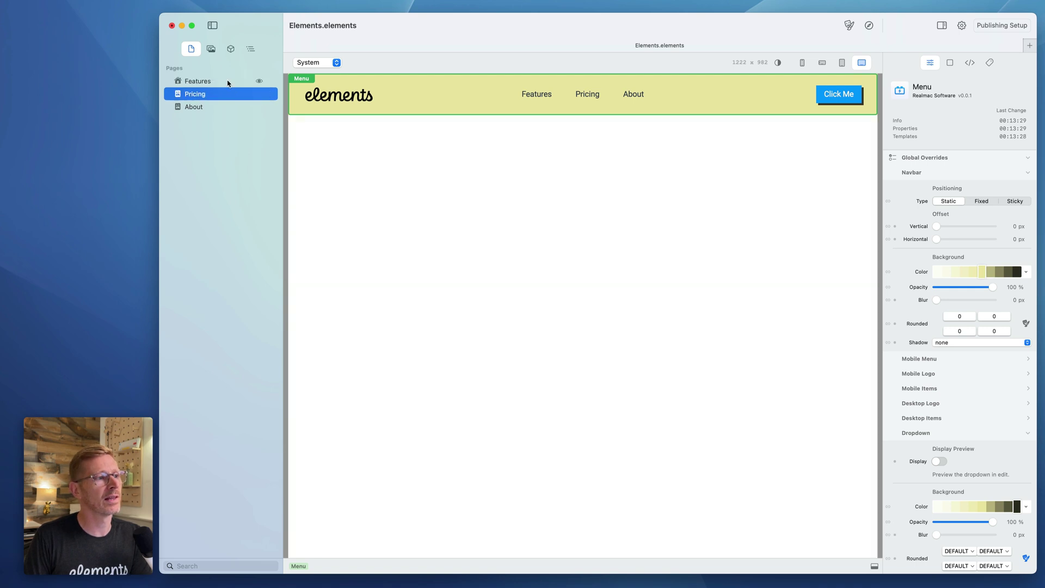
pyautogui.click(227, 81)
pyautogui.click(228, 94)
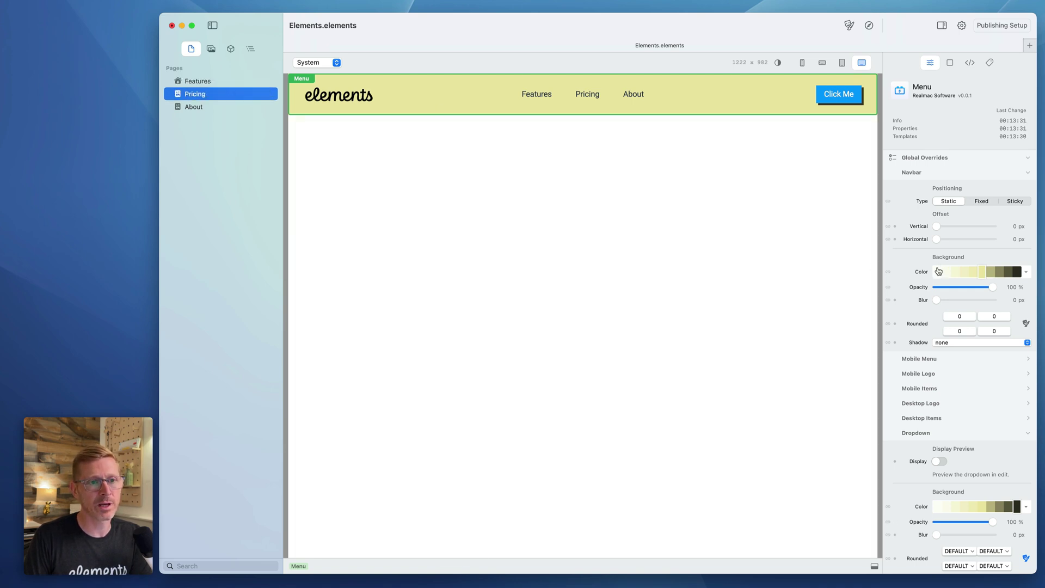
pyautogui.click(938, 271)
pyautogui.click(206, 86)
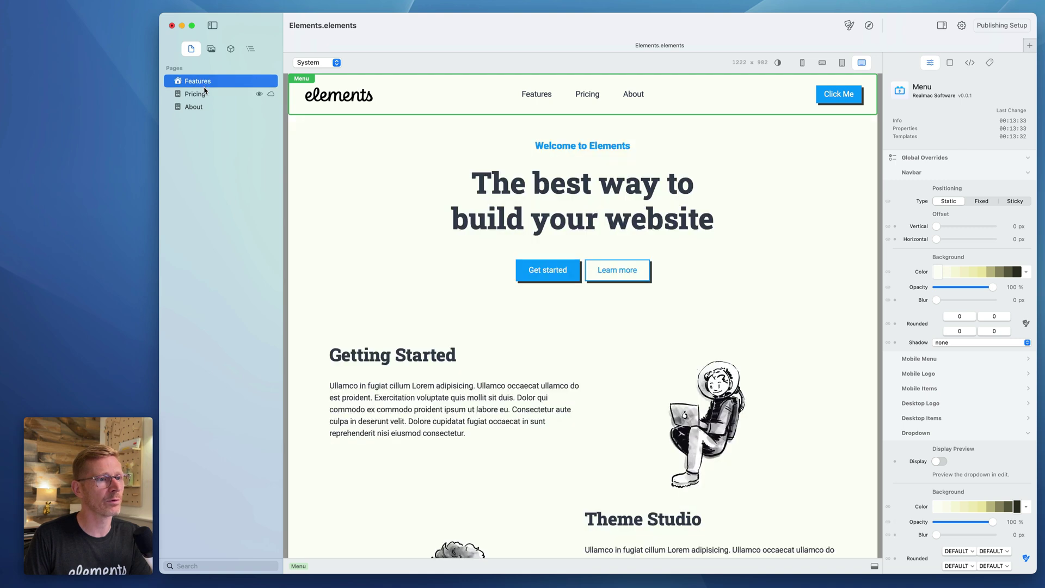
pyautogui.click(205, 93)
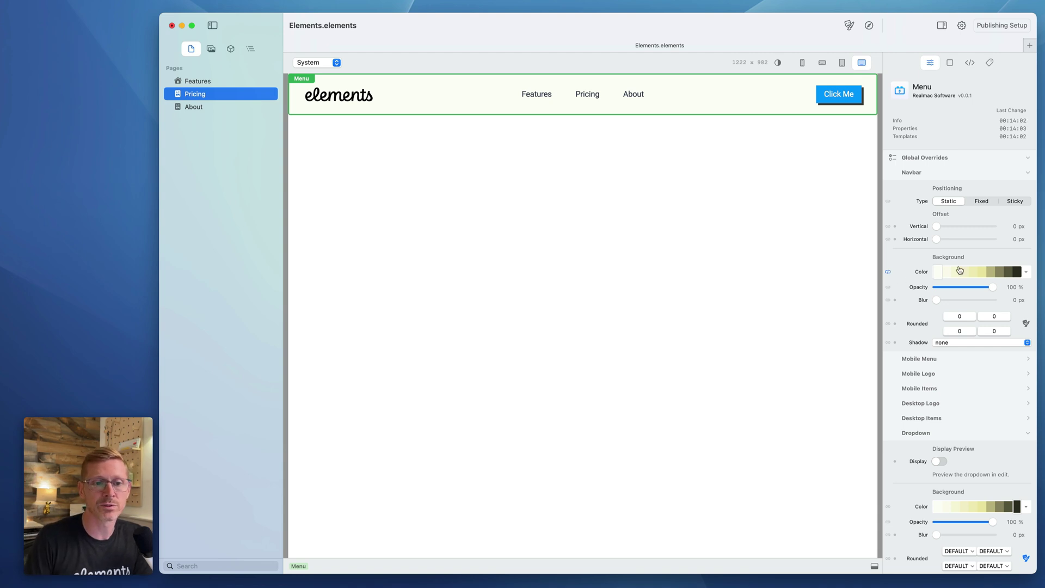
# Step: Set the Pricing menu's navbar background to deep rose red, then compare it with Features
pyautogui.click(1028, 273)
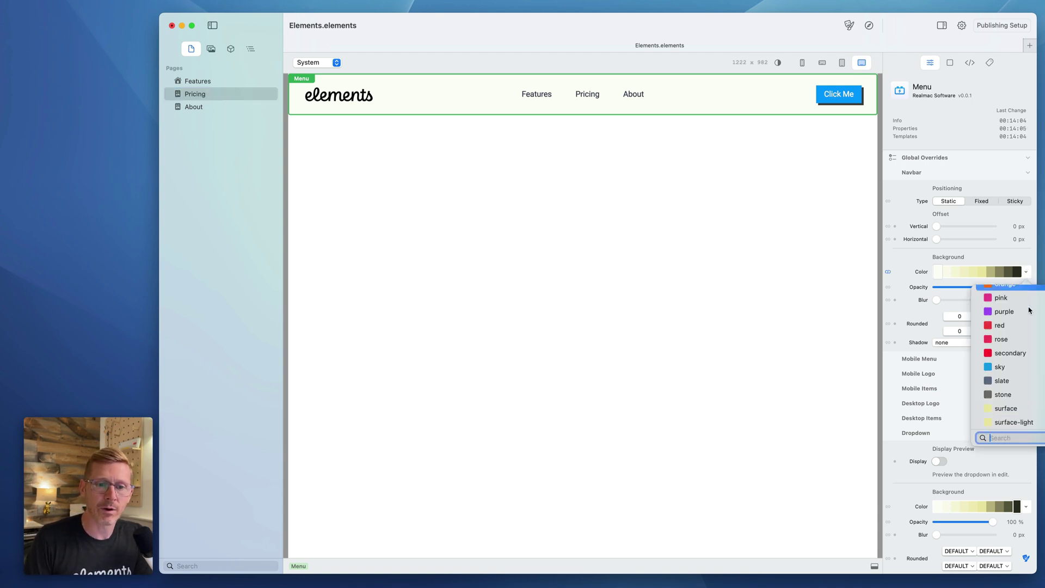
pyautogui.click(1030, 343)
pyautogui.click(982, 272)
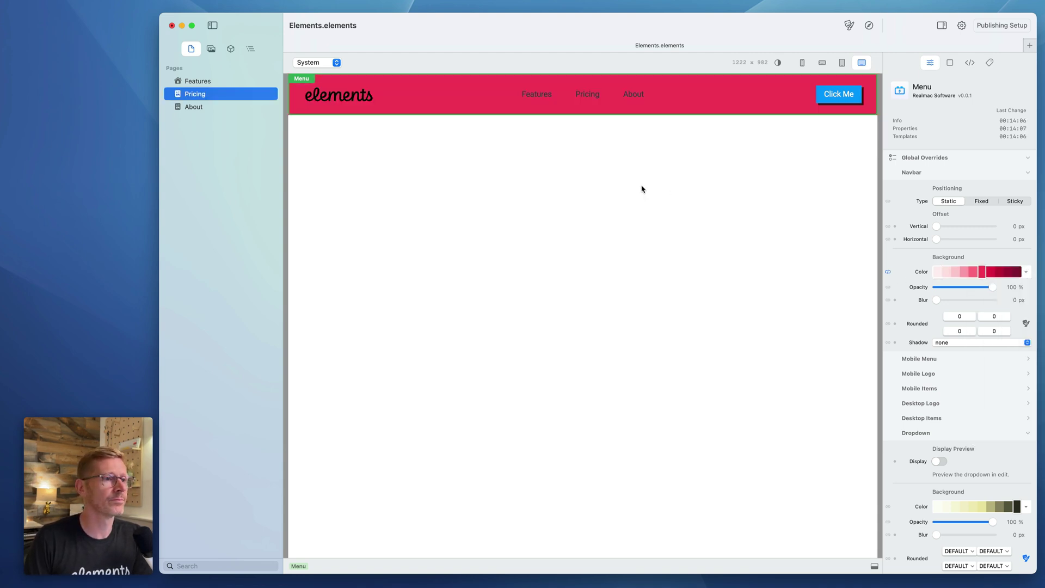
pyautogui.click(211, 81)
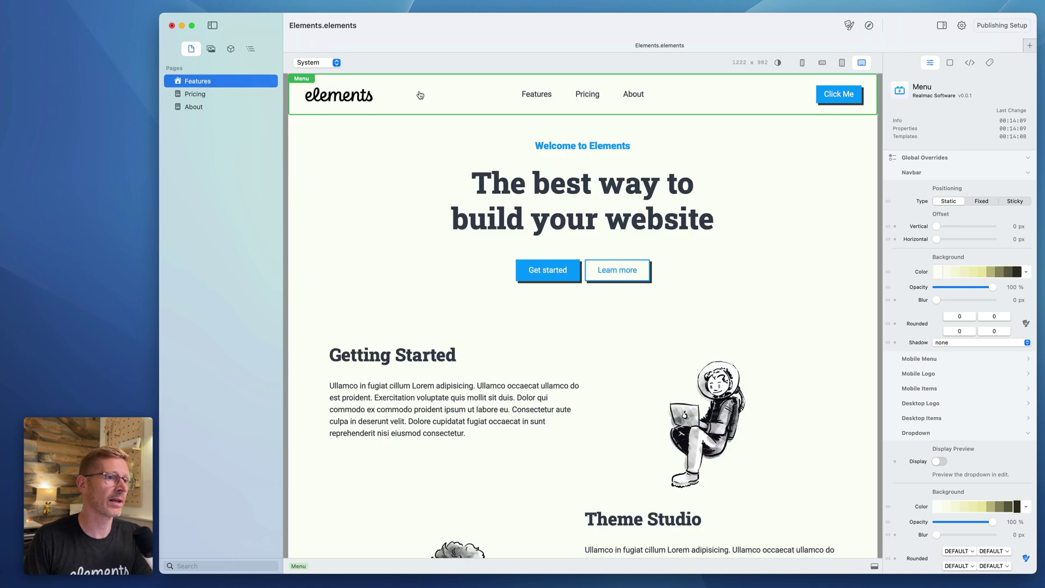
pyautogui.click(230, 98)
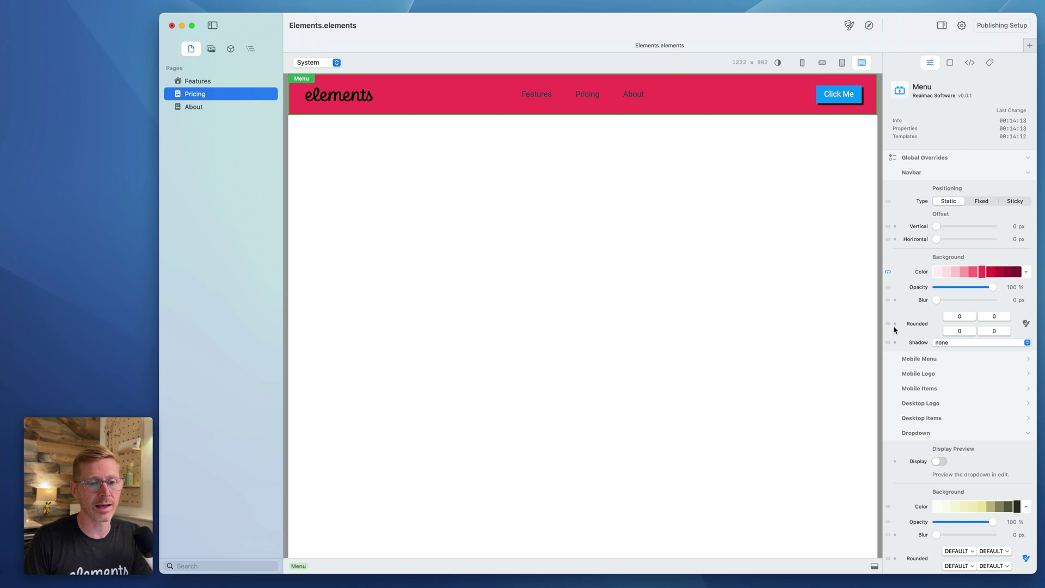
pyautogui.scroll(-2, 905, 366)
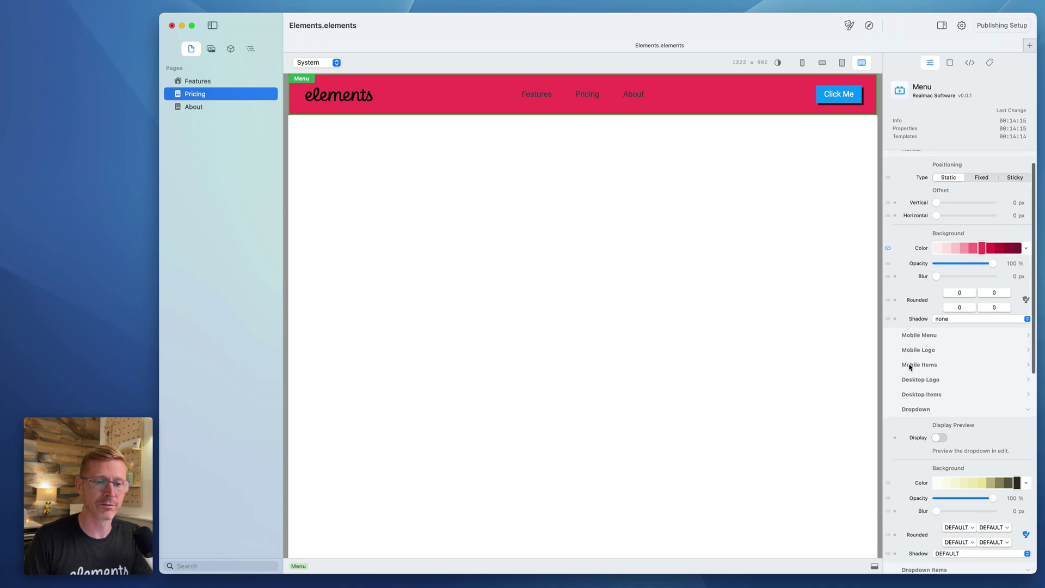
# Step: Make the Pricing menu's desktop links white, with a light pink rose hover colour
pyautogui.click(1027, 396)
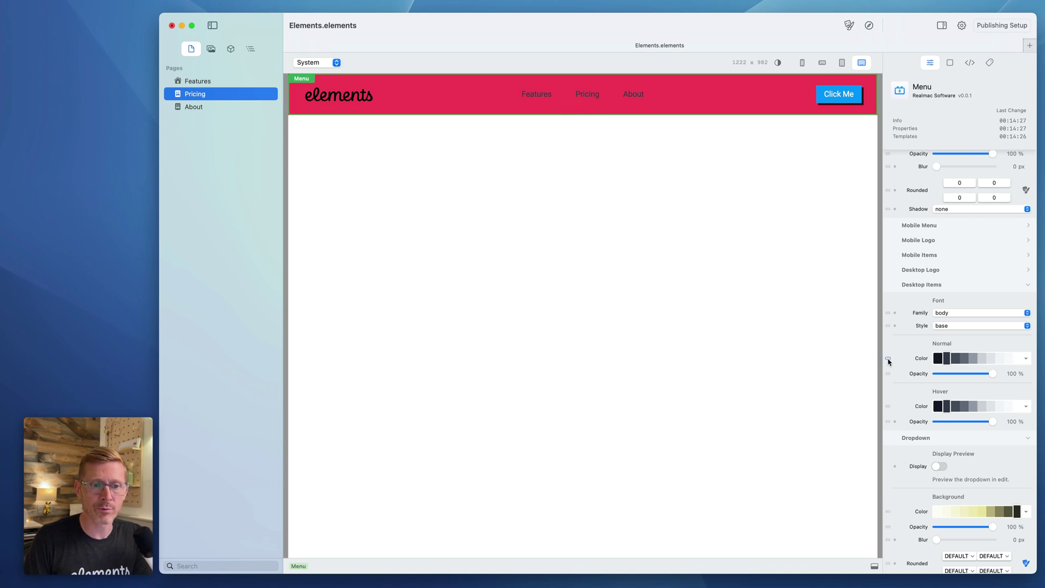
pyautogui.click(1015, 359)
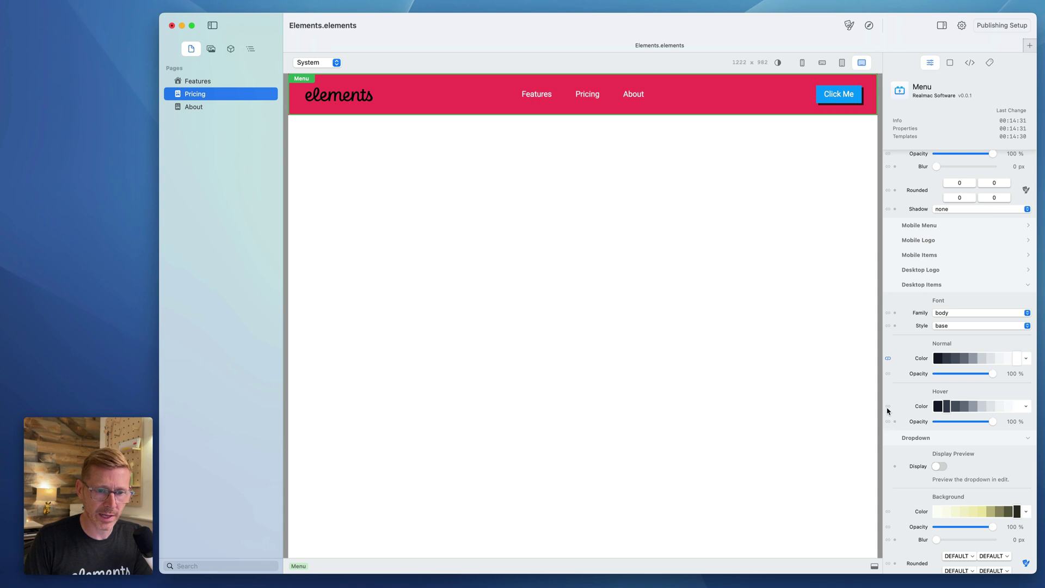
pyautogui.click(1027, 407)
pyautogui.click(1003, 432)
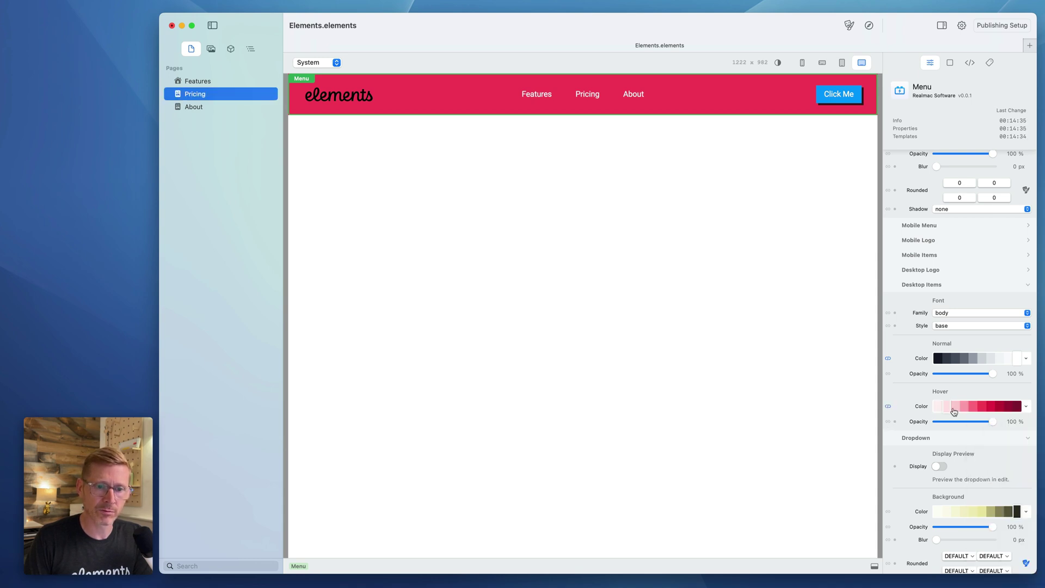
pyautogui.click(958, 409)
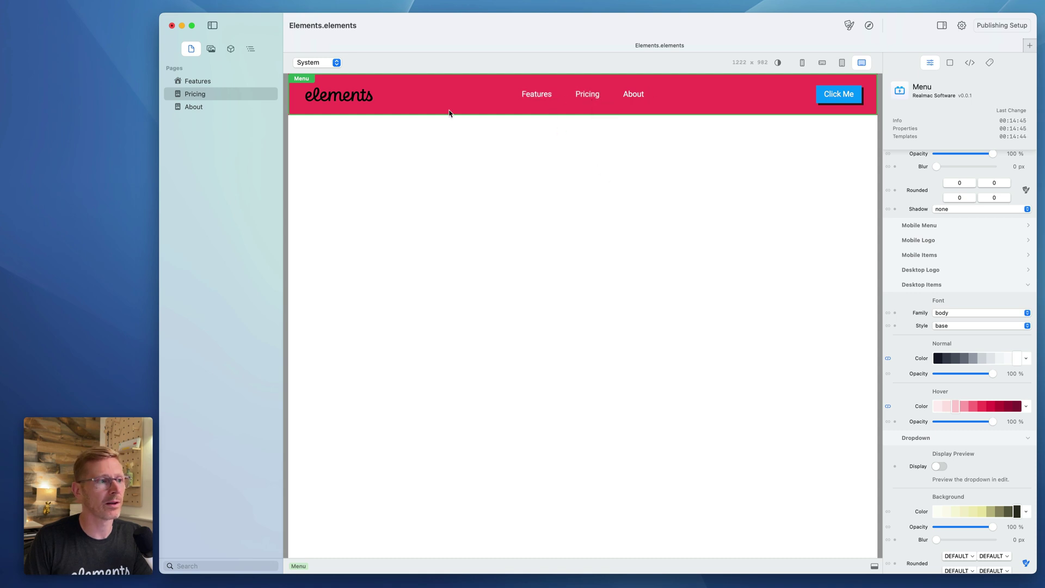
# Step: Flip between the Features and Pricing pages to compare their menu bars
pyautogui.click(187, 82)
pyautogui.click(191, 94)
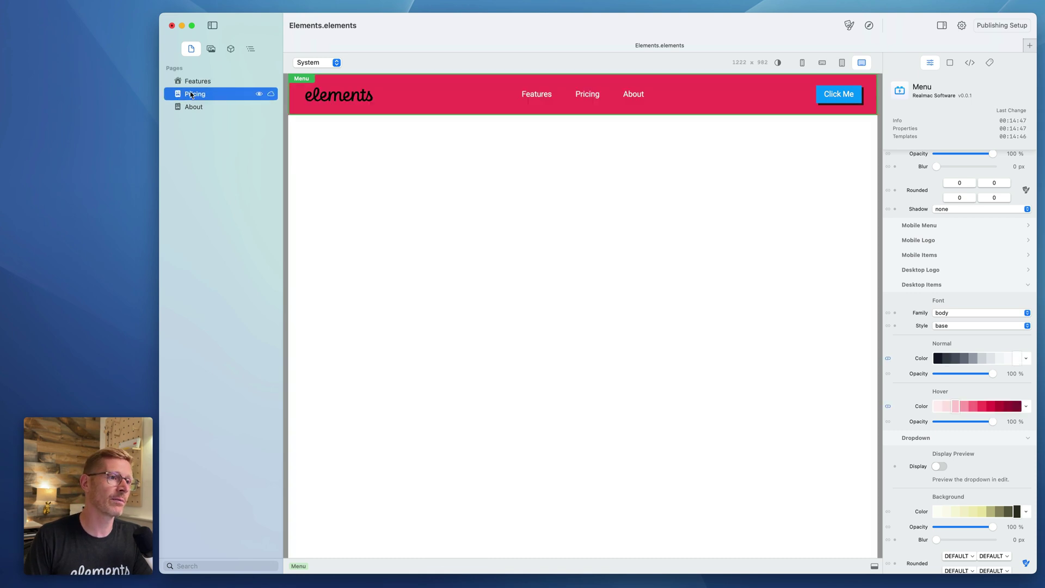
pyautogui.click(197, 82)
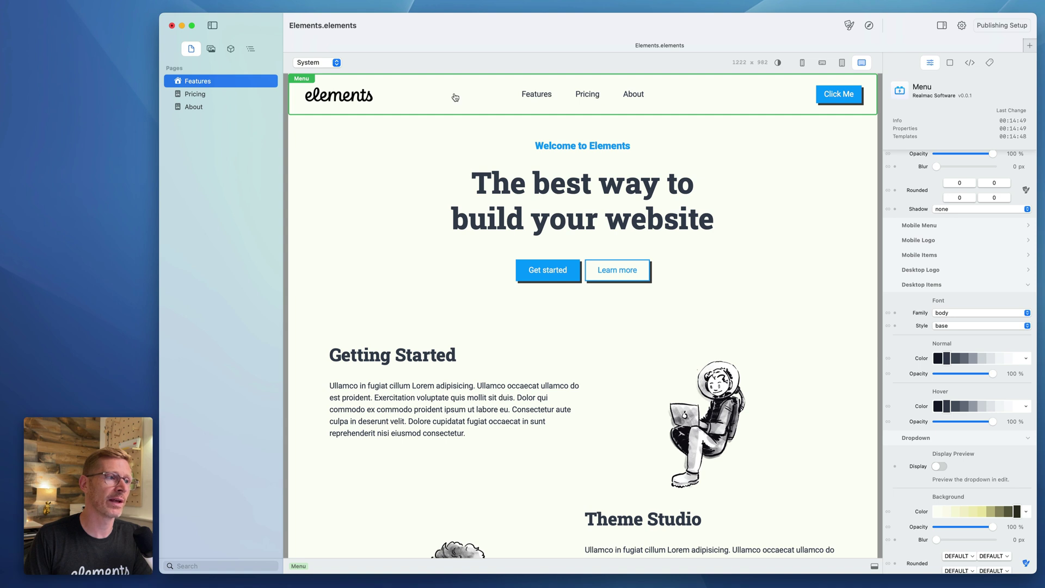
pyautogui.click(242, 95)
# Step: Place the global Menu from the Components library onto the empty About page
pyautogui.click(198, 108)
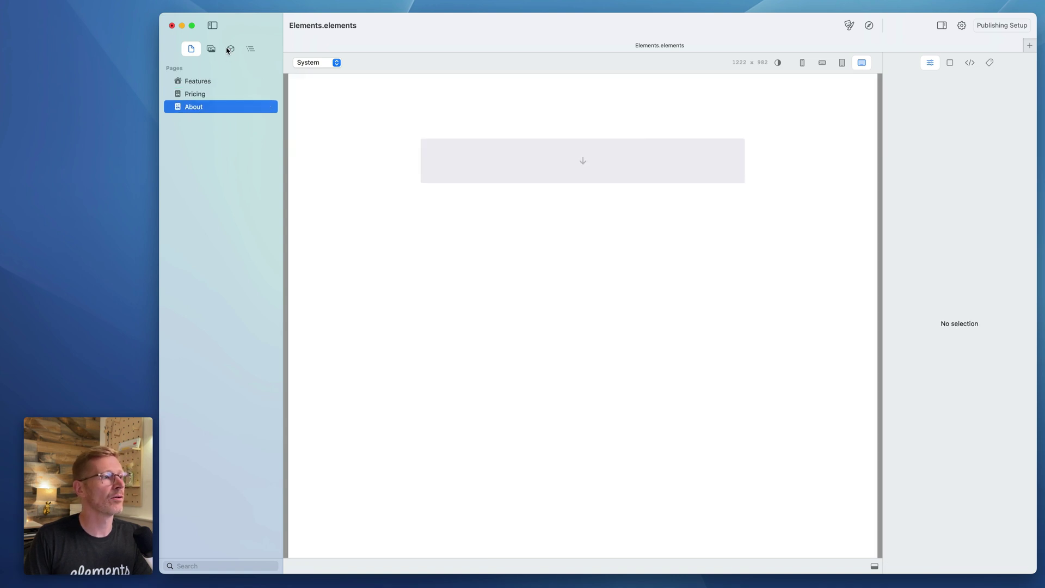
pyautogui.click(231, 48)
pyautogui.scroll(-10, 223, 235)
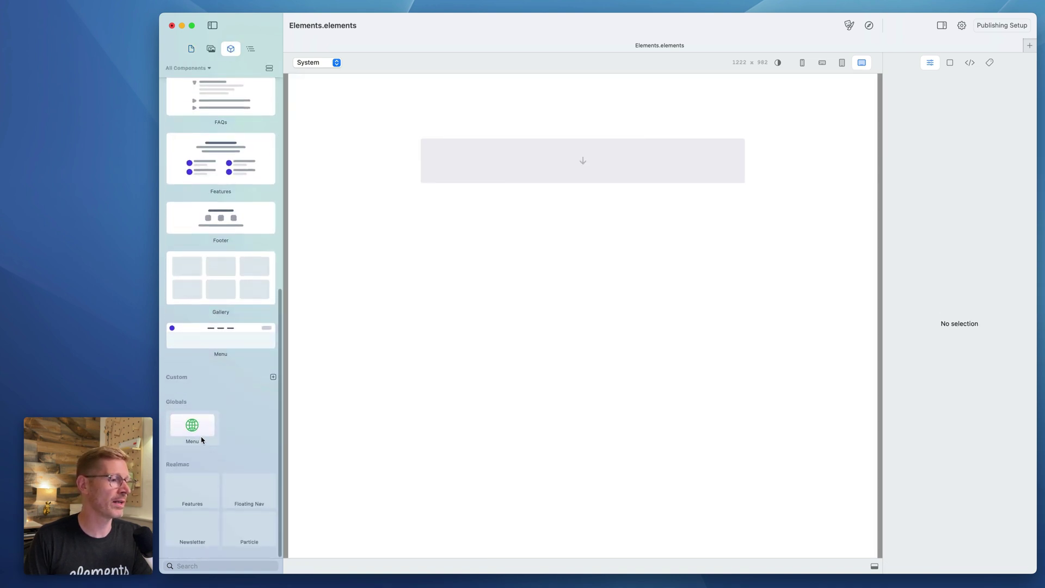
pyautogui.moveTo(194, 427); pyautogui.dragTo(542, 180)
pyautogui.scroll(10, 251, 106)
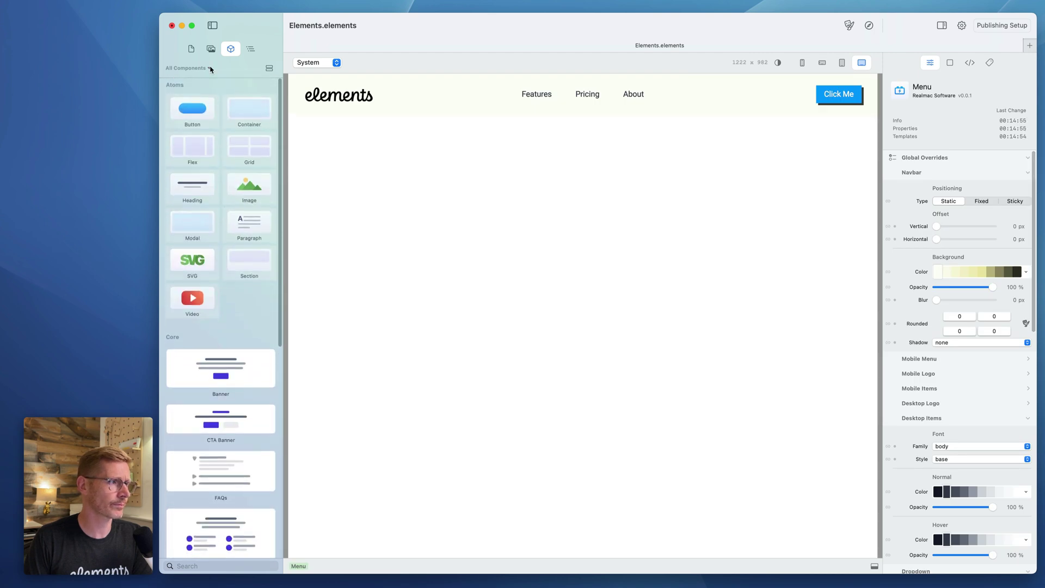
# Step: Check the Features menu and Pricing's red menu after adding it to About
pyautogui.click(192, 51)
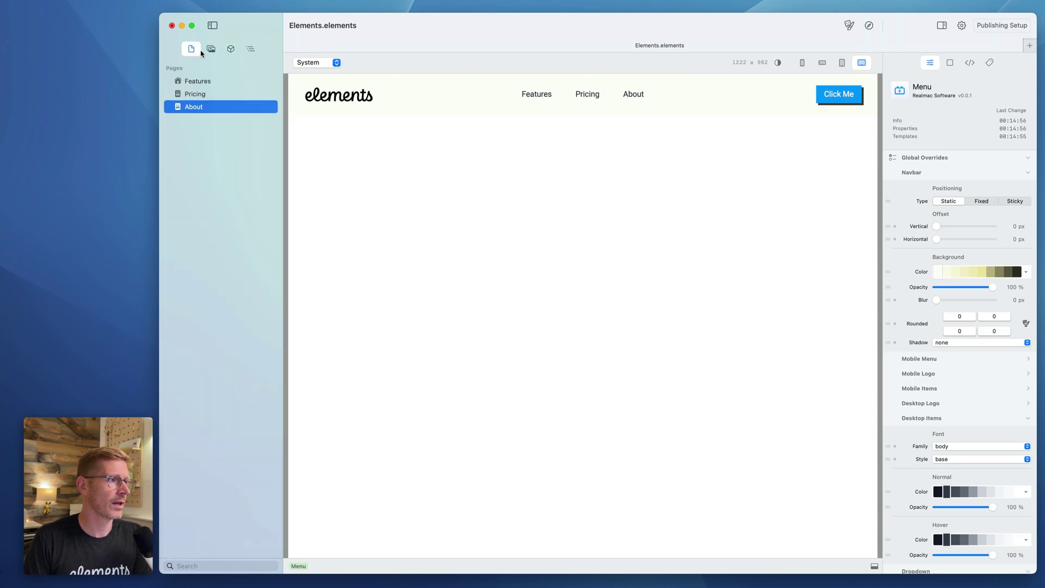
pyautogui.click(206, 83)
pyautogui.click(206, 94)
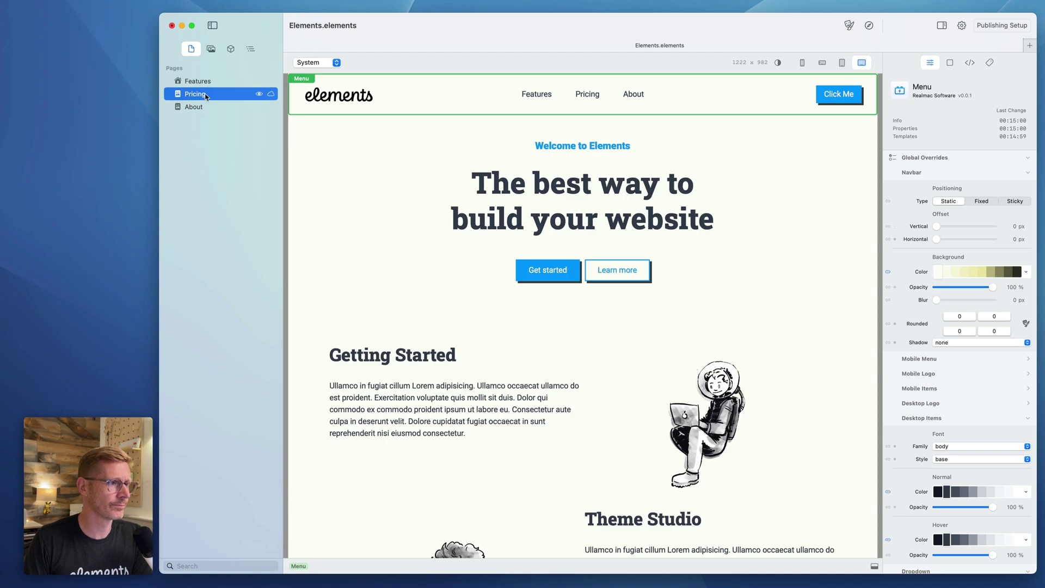
# Step: Give the About page's menu bar an olive background, then compare Features and Pricing
pyautogui.click(253, 107)
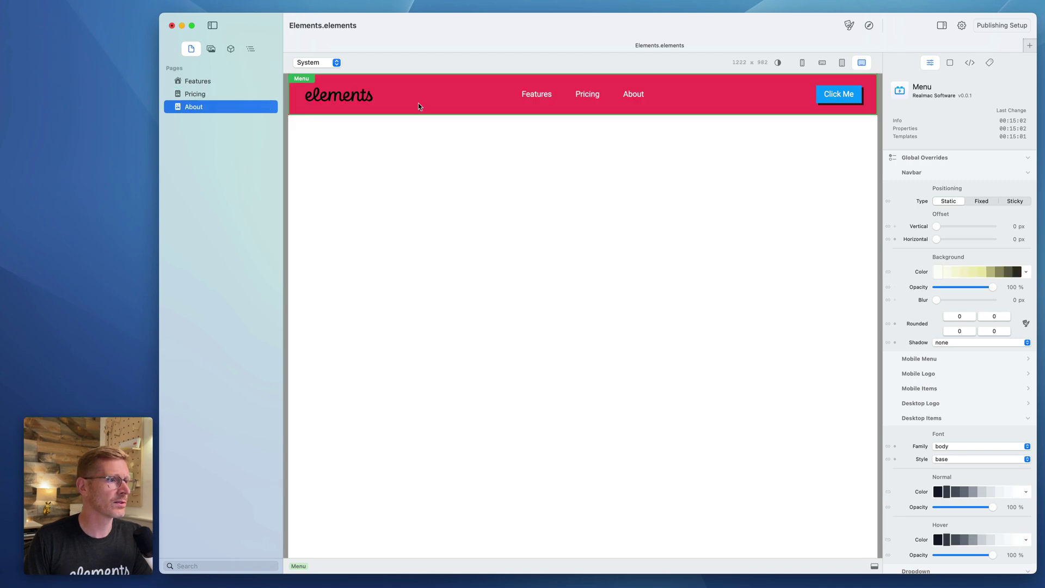
pyautogui.click(1027, 271)
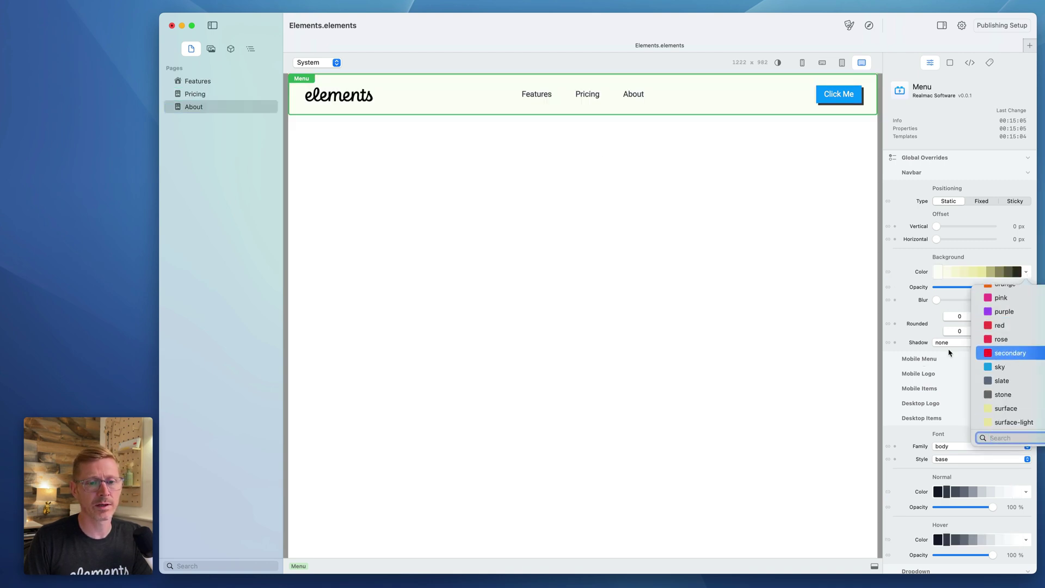
pyautogui.click(919, 282)
pyautogui.click(997, 272)
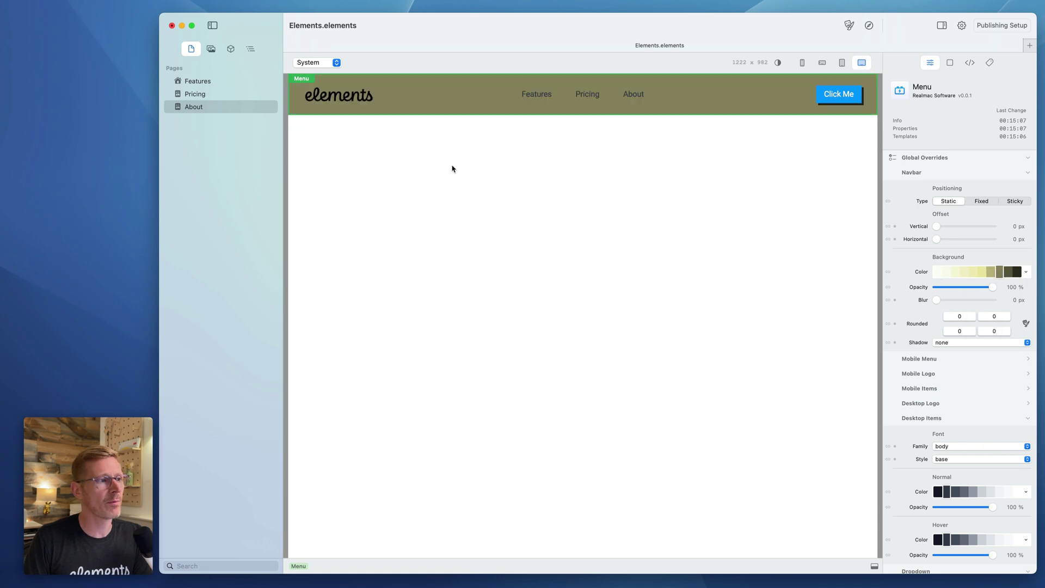
pyautogui.moveTo(250, 84)
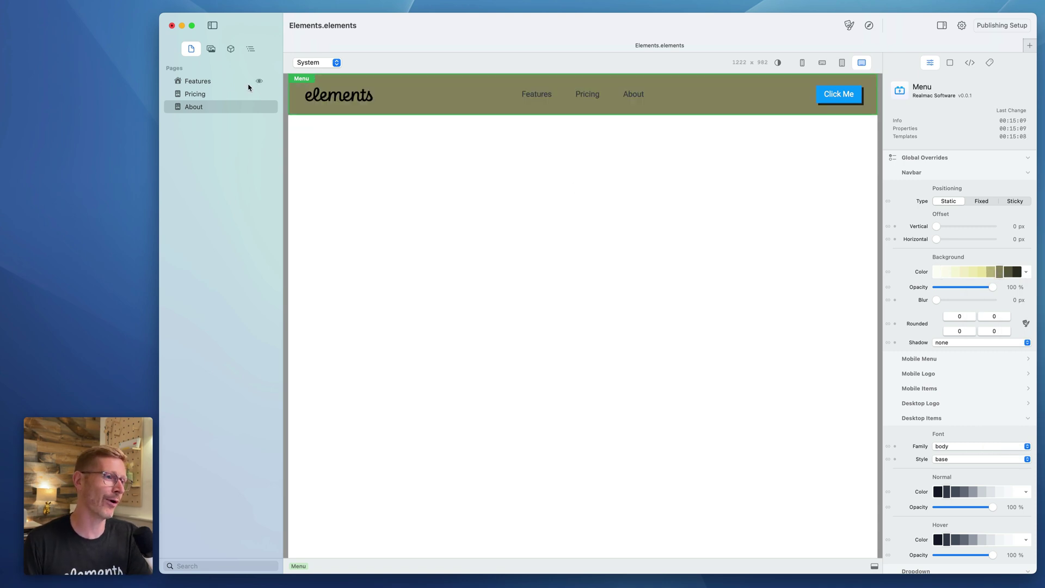
pyautogui.click(240, 82)
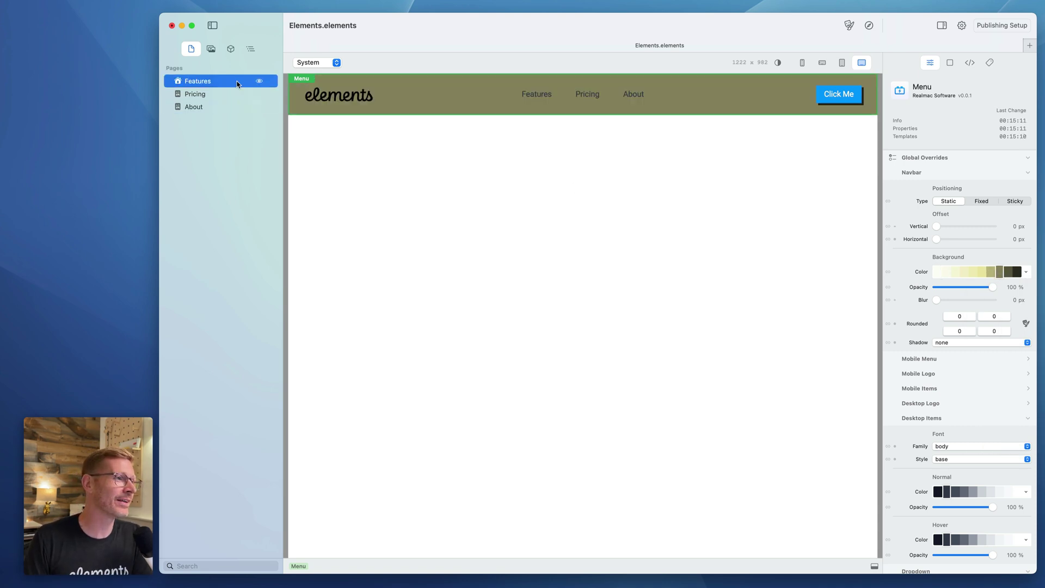
pyautogui.click(219, 94)
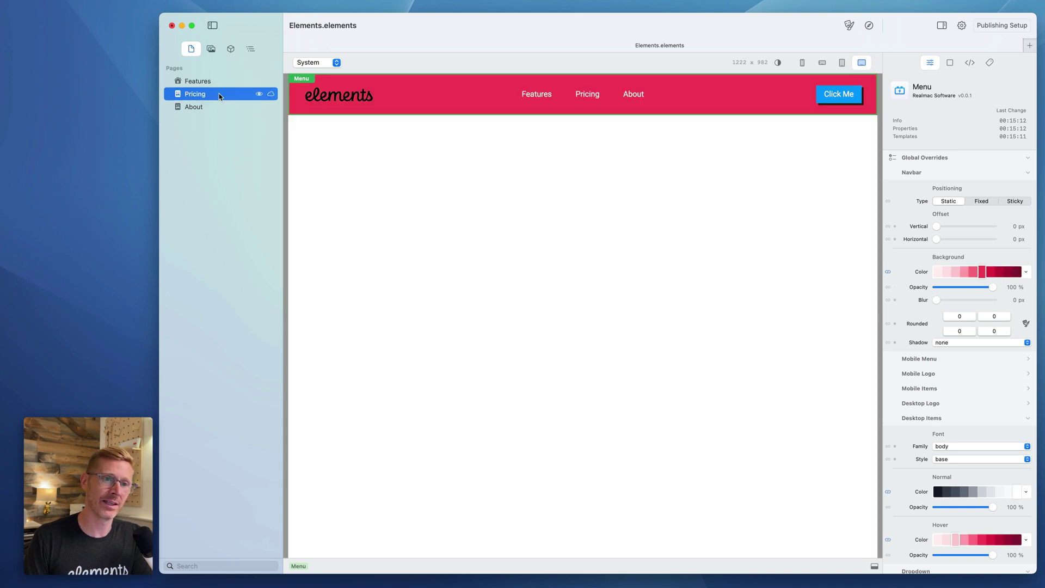
pyautogui.click(189, 107)
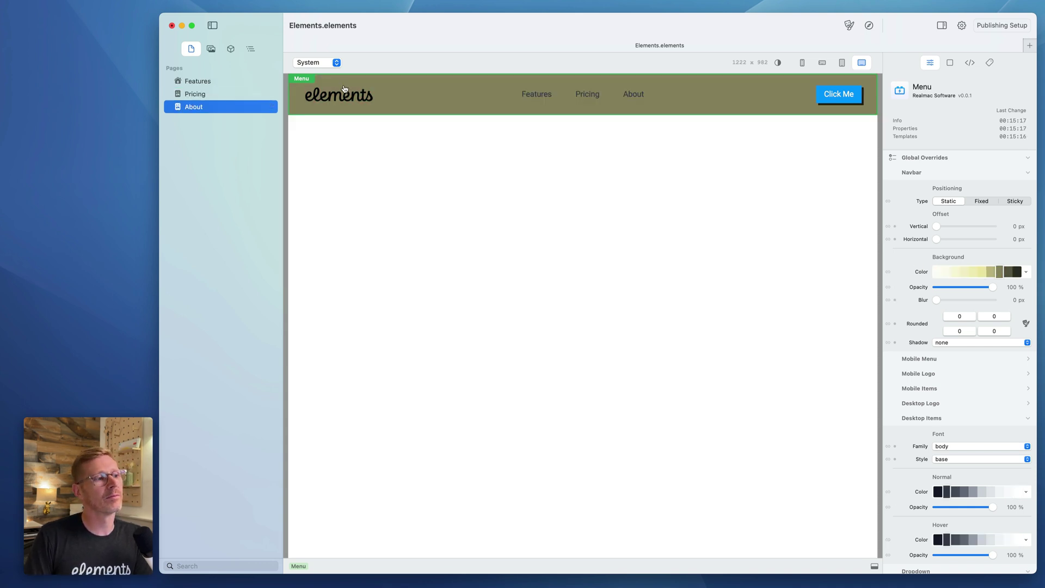
# Step: Restore the Features menu background to light cream and reapply olive on About
pyautogui.click(254, 81)
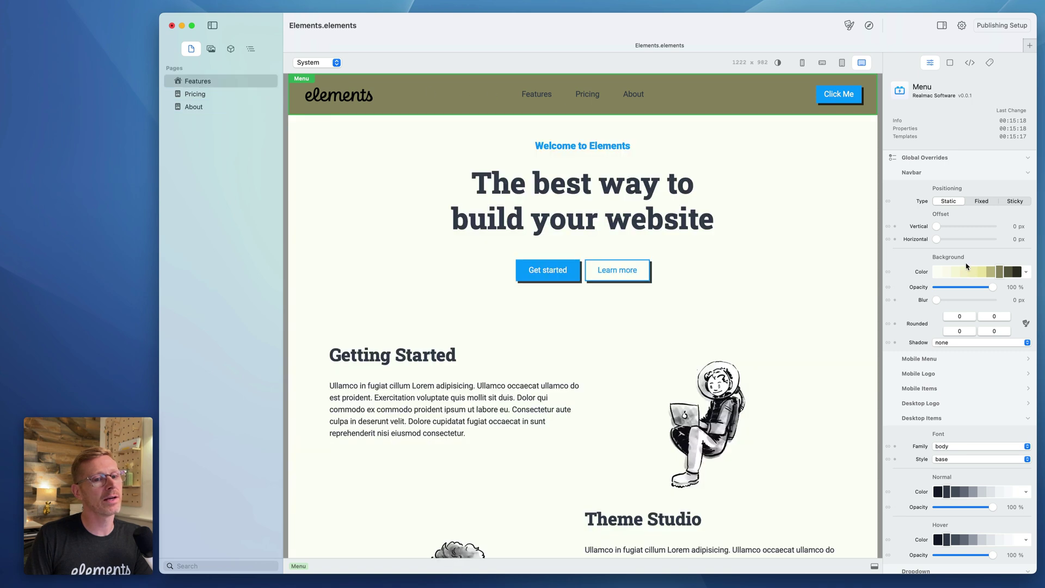
pyautogui.click(946, 274)
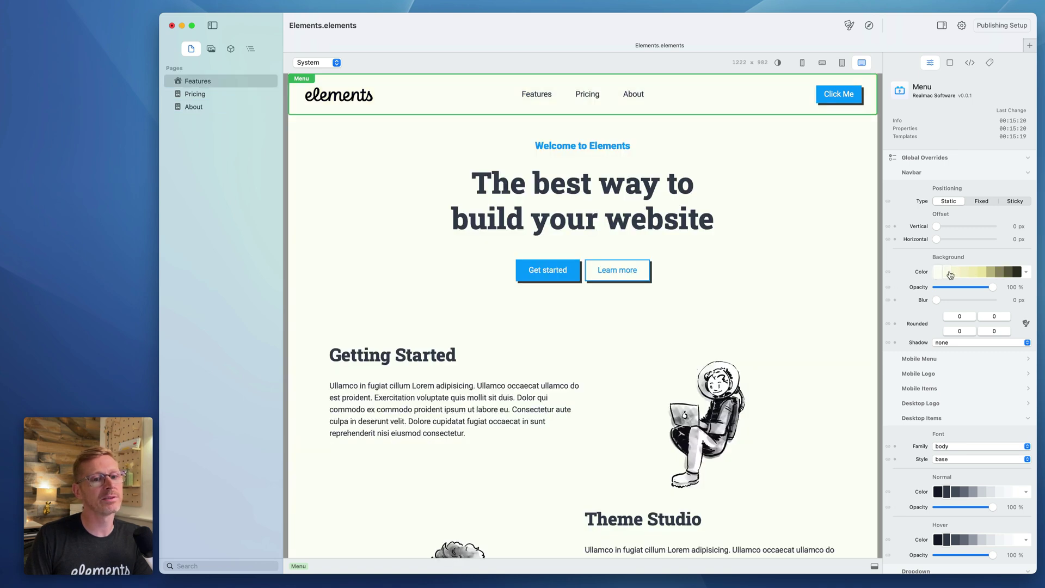
pyautogui.click(221, 108)
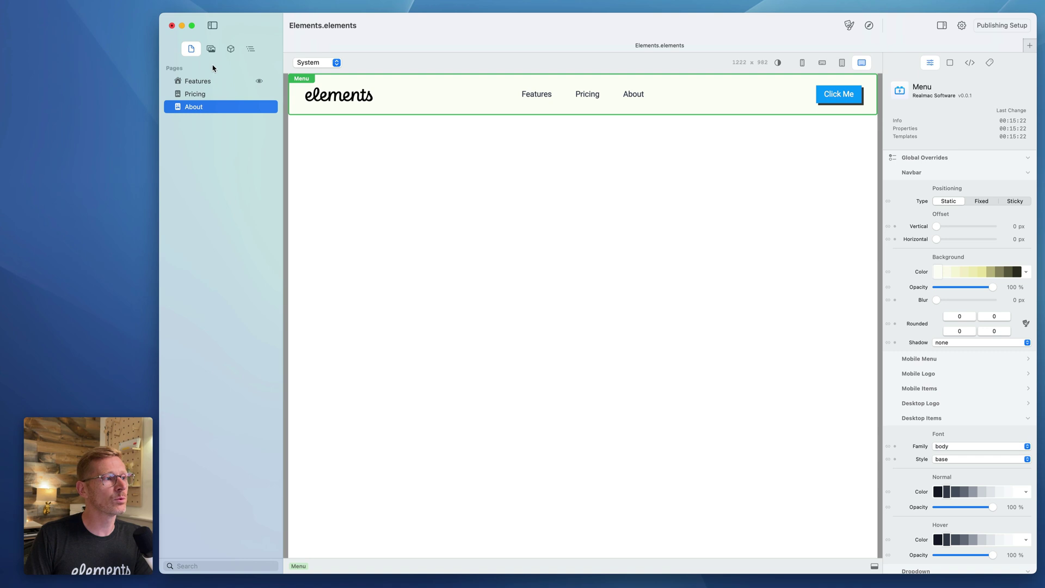
pyautogui.click(991, 272)
# Step: Add a second Menu below the About navbar, then delete it
pyautogui.click(231, 48)
pyautogui.scroll(-10, 218, 354)
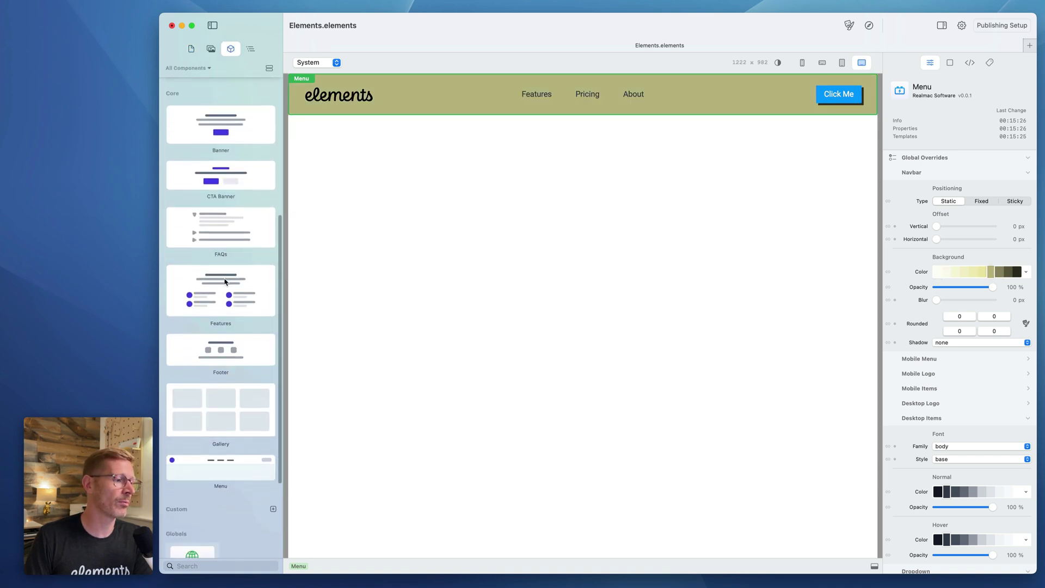
pyautogui.moveTo(212, 445); pyautogui.dragTo(508, 243)
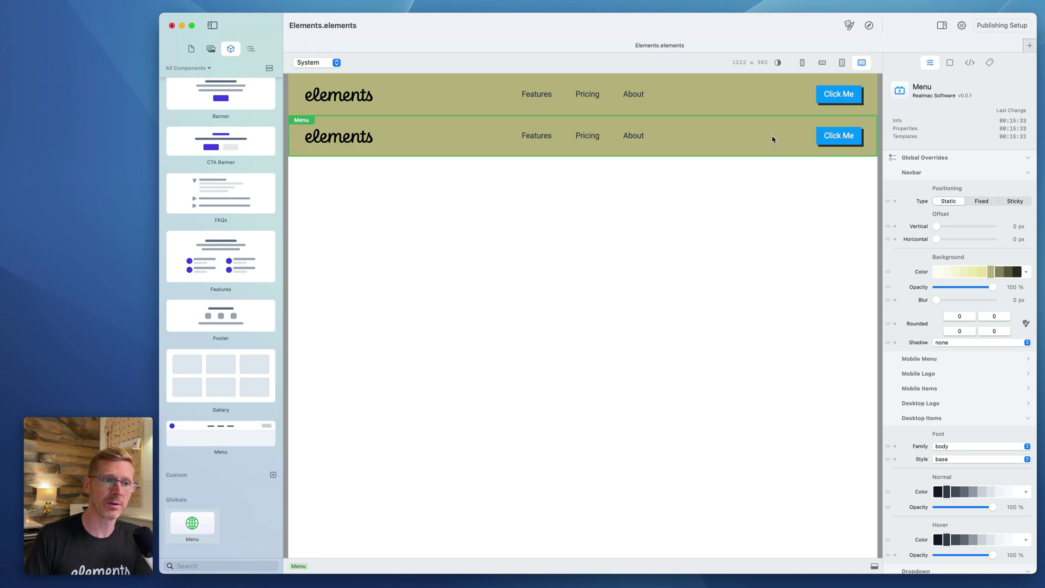
pyautogui.press('BackSpace')
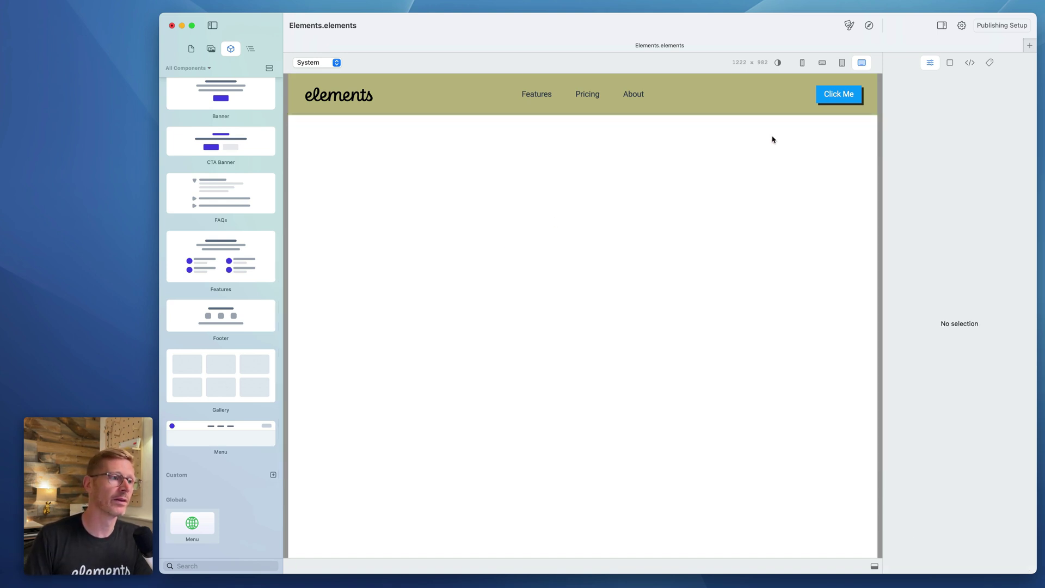
# Step: Select the About menu bar and set its background to a light blue shade
pyautogui.click(408, 90)
pyautogui.scroll(5, 214, 187)
pyautogui.click(191, 48)
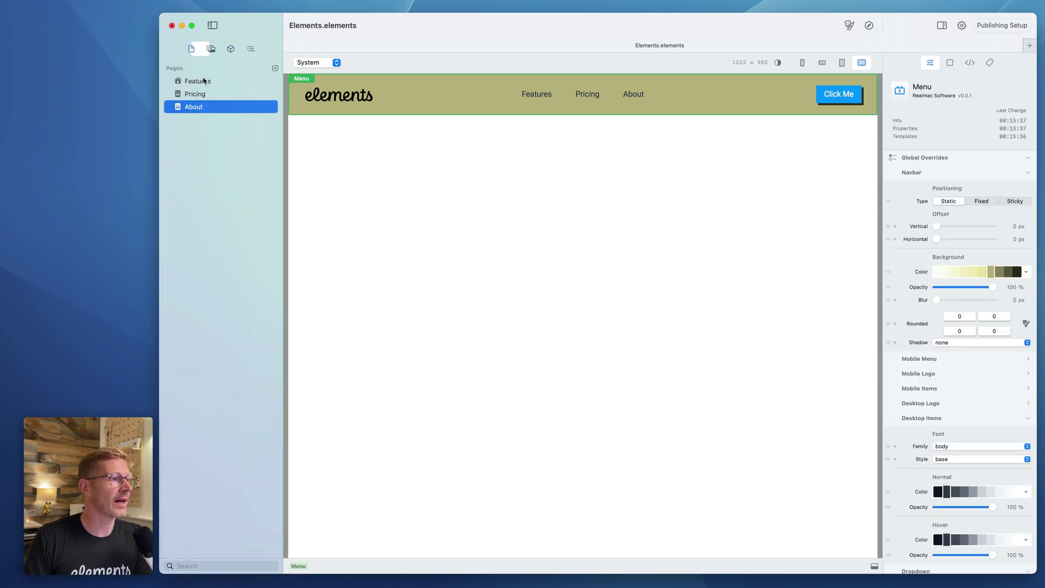
pyautogui.click(1026, 272)
pyautogui.click(1016, 366)
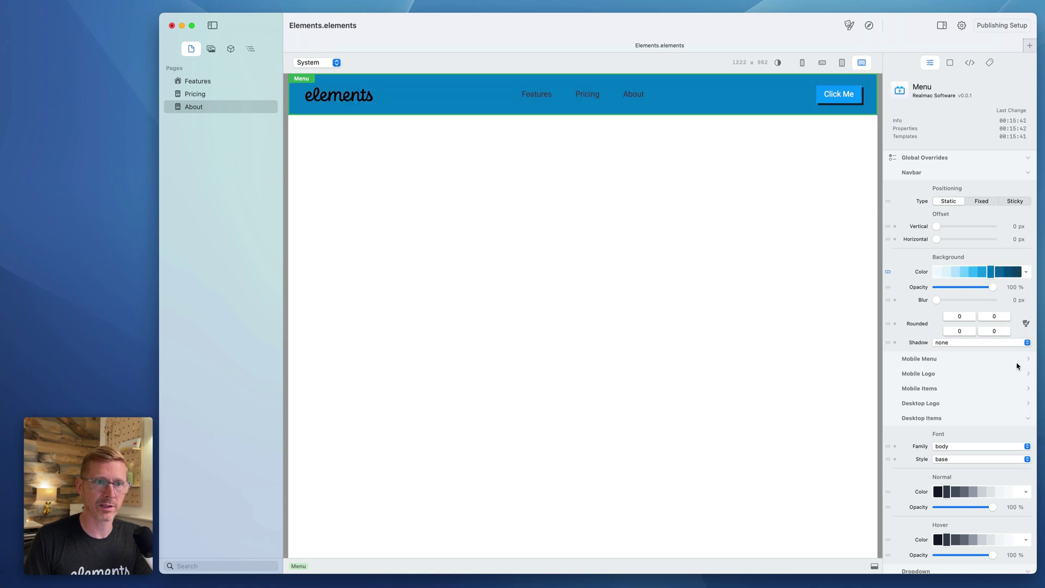
pyautogui.click(966, 272)
pyautogui.click(973, 272)
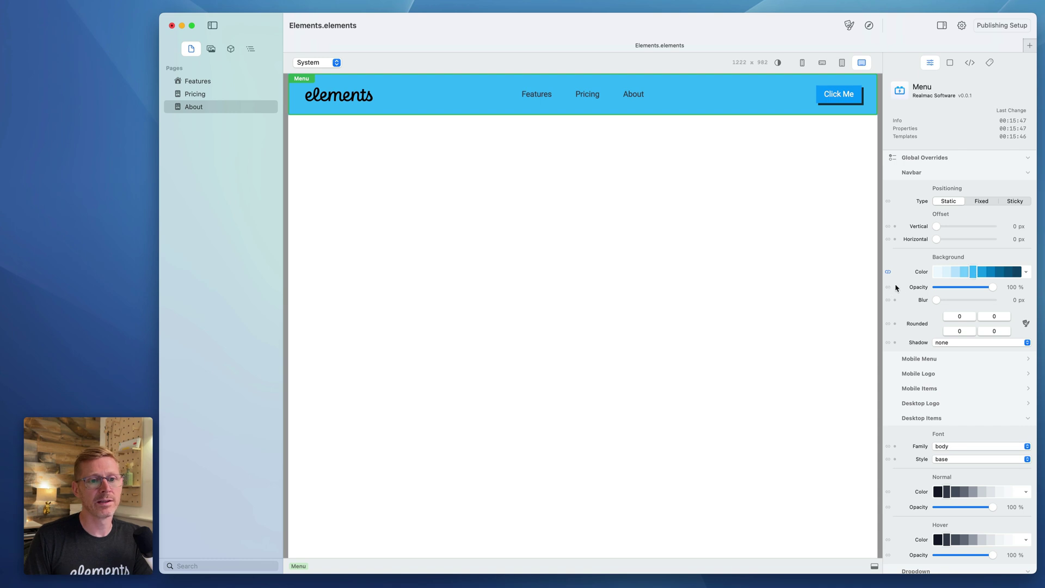
# Step: Set the menu background opacity to 51% and return the vertical offset to 0
pyautogui.moveTo(993, 287); pyautogui.dragTo(965, 288)
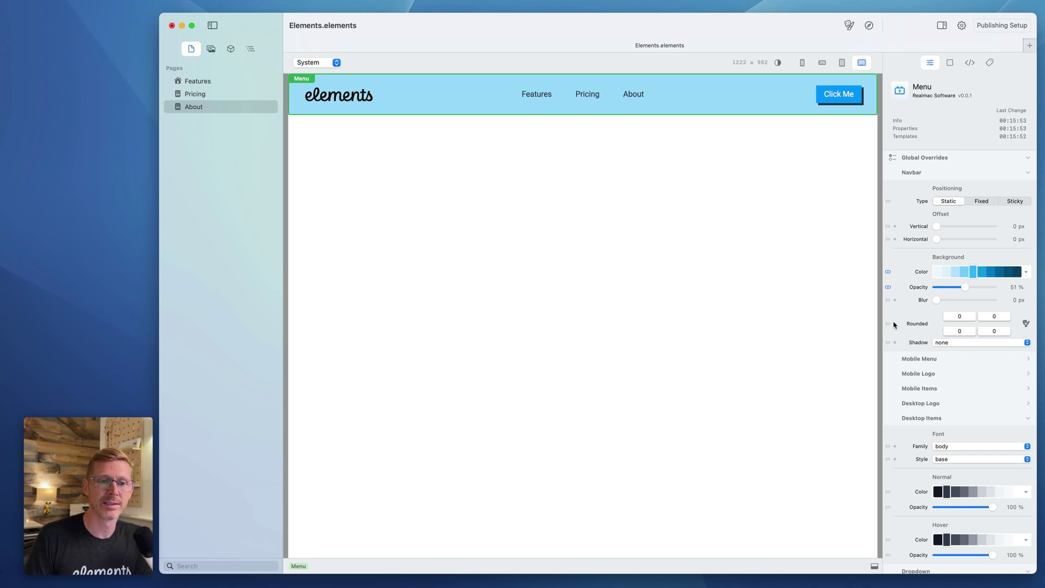
pyautogui.scroll(-5, 901, 327)
pyautogui.scroll(5, 901, 328)
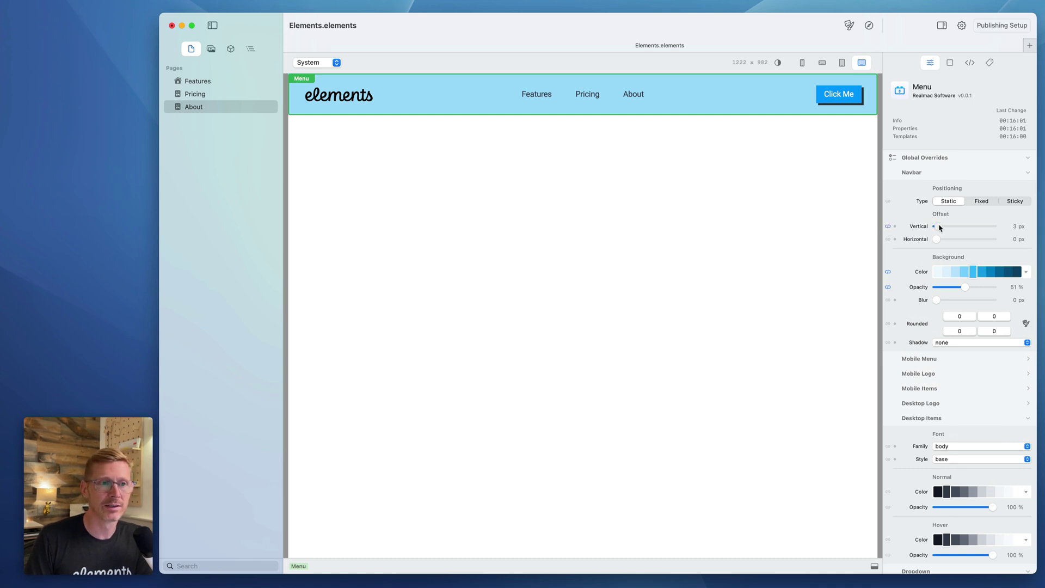
pyautogui.moveTo(940, 227)
pyautogui.mouseDown()
pyautogui.moveTo(955, 228)
pyautogui.moveTo(936, 229)
pyautogui.mouseUp()
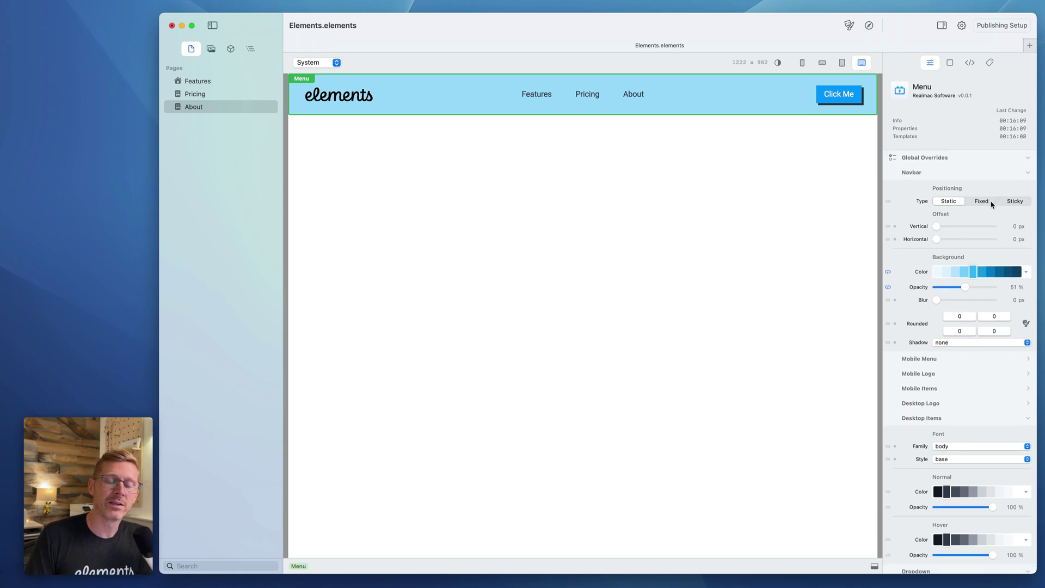
pyautogui.scroll(-10, 926, 318)
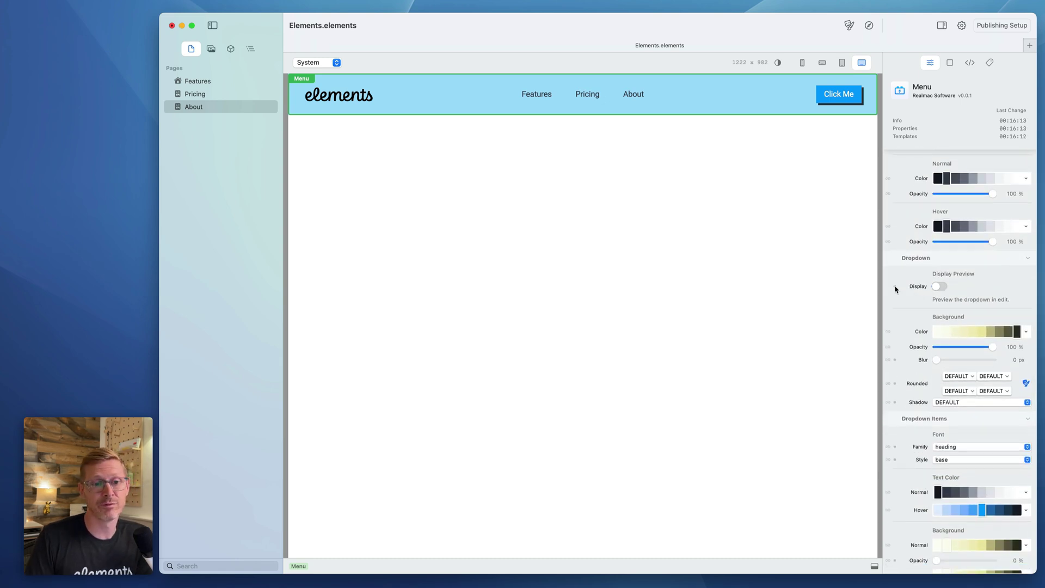
pyautogui.scroll(10, 896, 289)
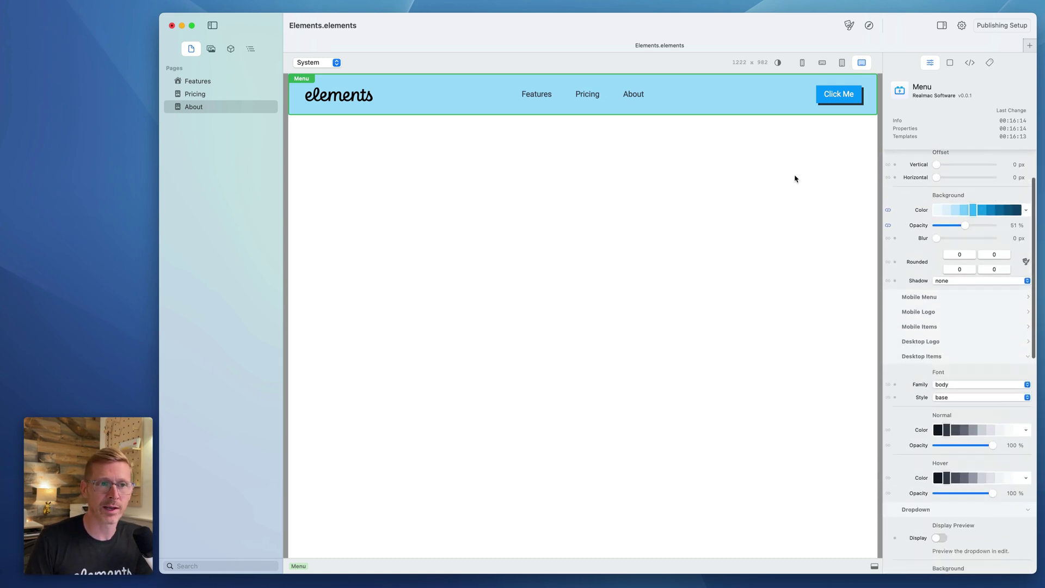
# Step: Set the Features menu background to the lightest cream shade, comparing against Pricing and About
pyautogui.click(216, 96)
pyautogui.click(215, 86)
pyautogui.click(215, 95)
pyautogui.press('Down')
pyautogui.click(215, 86)
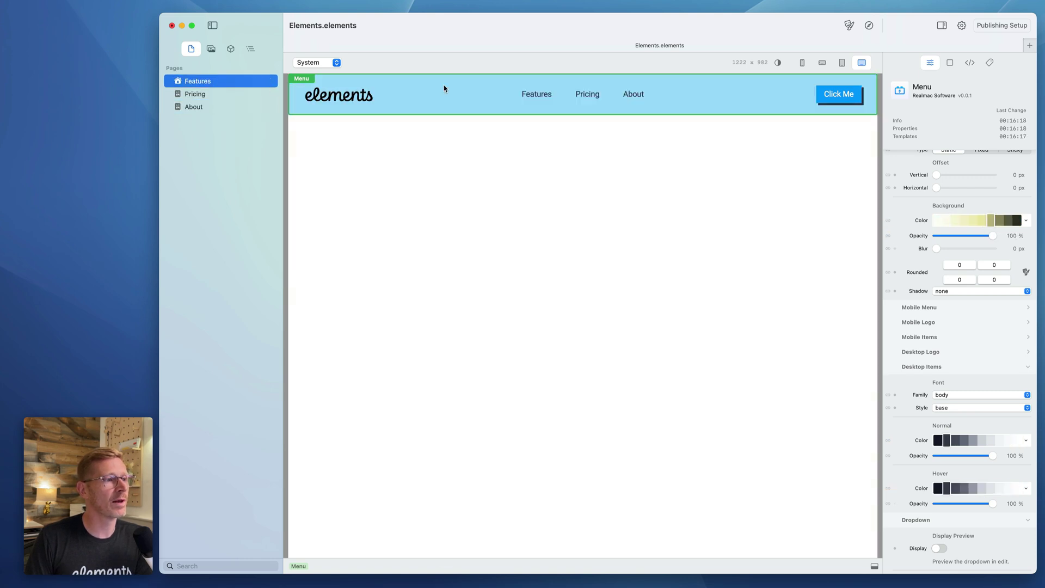
pyautogui.click(936, 221)
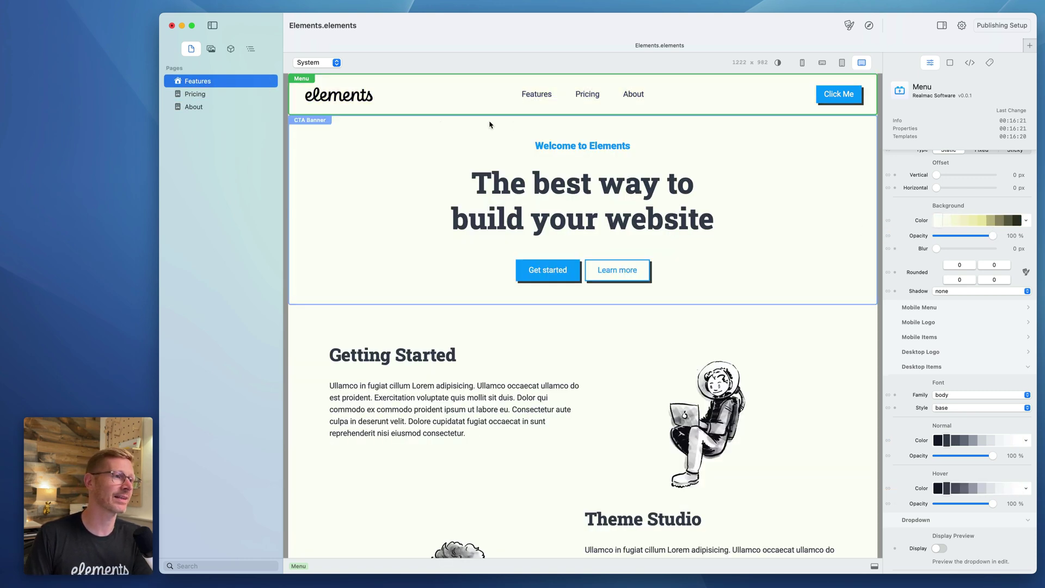
pyautogui.click(220, 95)
pyautogui.click(215, 106)
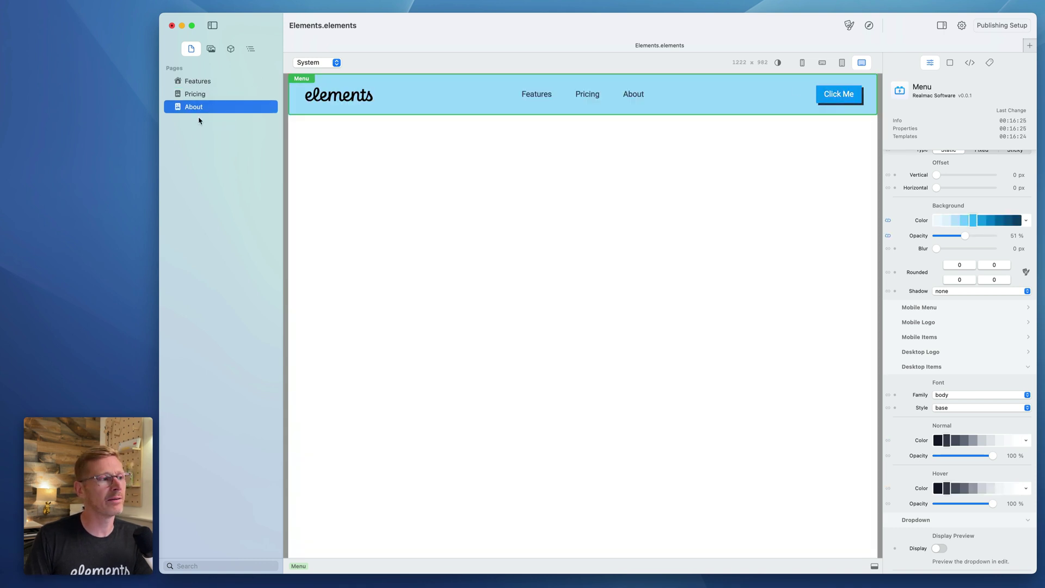
pyautogui.click(210, 93)
pyautogui.click(209, 82)
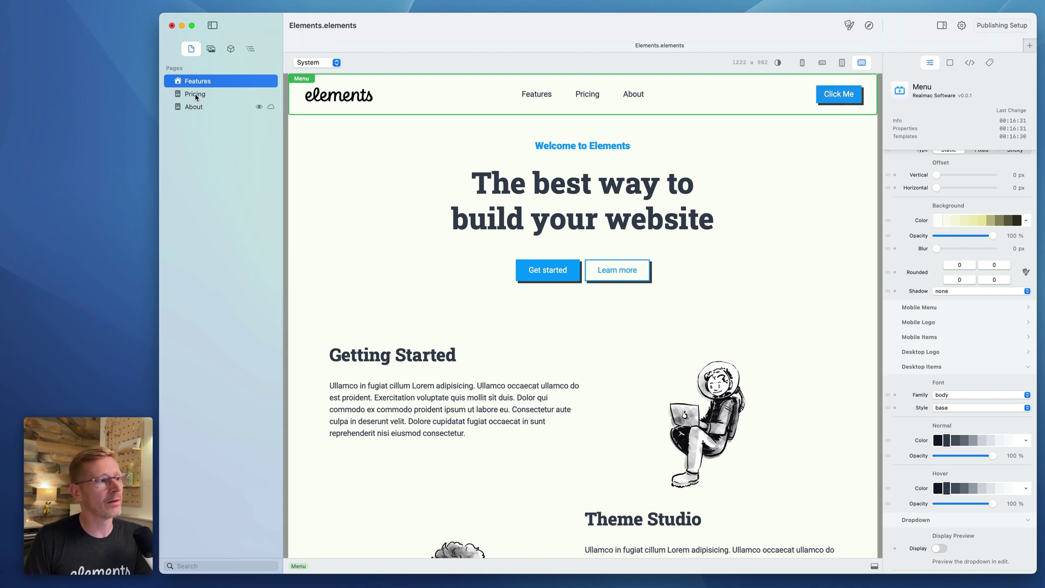
# Step: Show the Features layer outline and select the menu's Click Me button
pyautogui.click(248, 49)
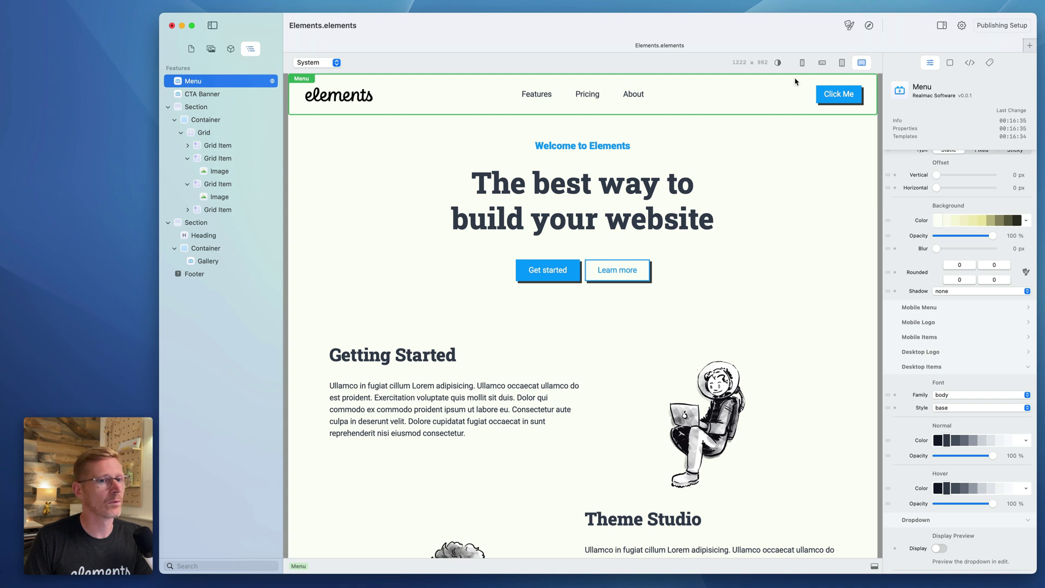
pyautogui.click(858, 100)
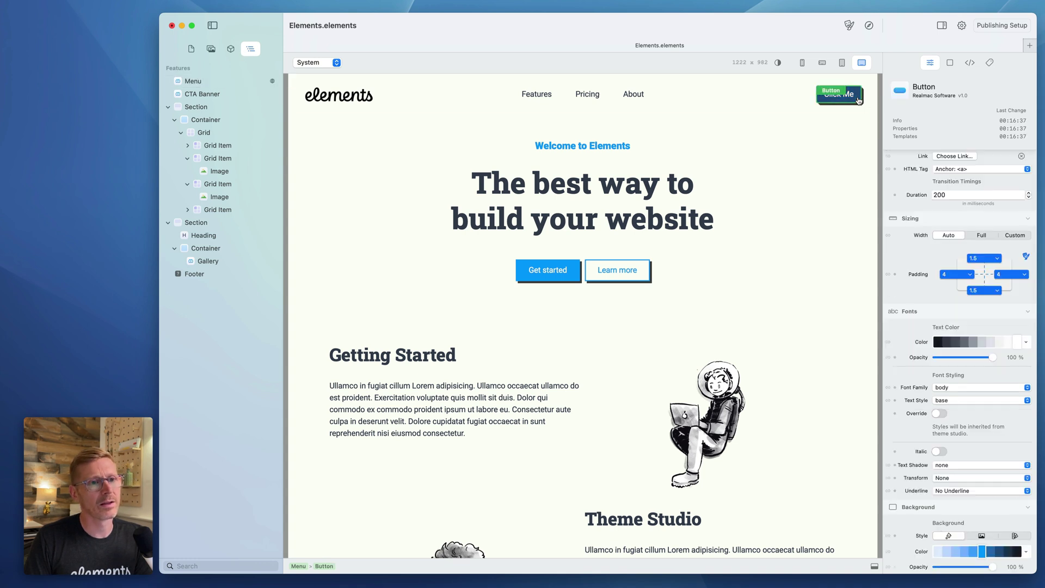
pyautogui.click(798, 104)
pyautogui.click(843, 100)
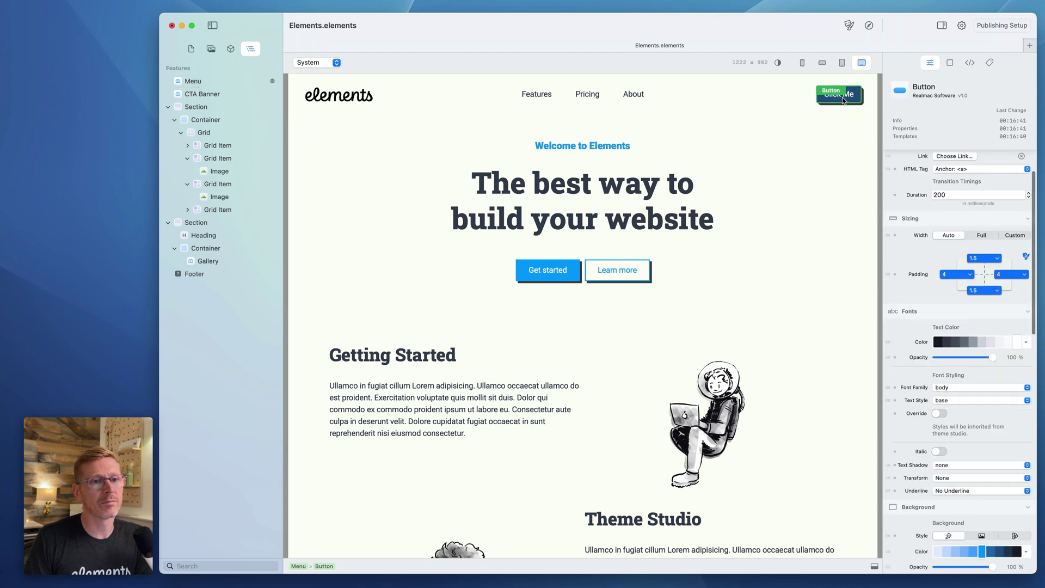
# Step: Delete the menu's Click Me button and go to the Pricing page
pyautogui.press('Delete')
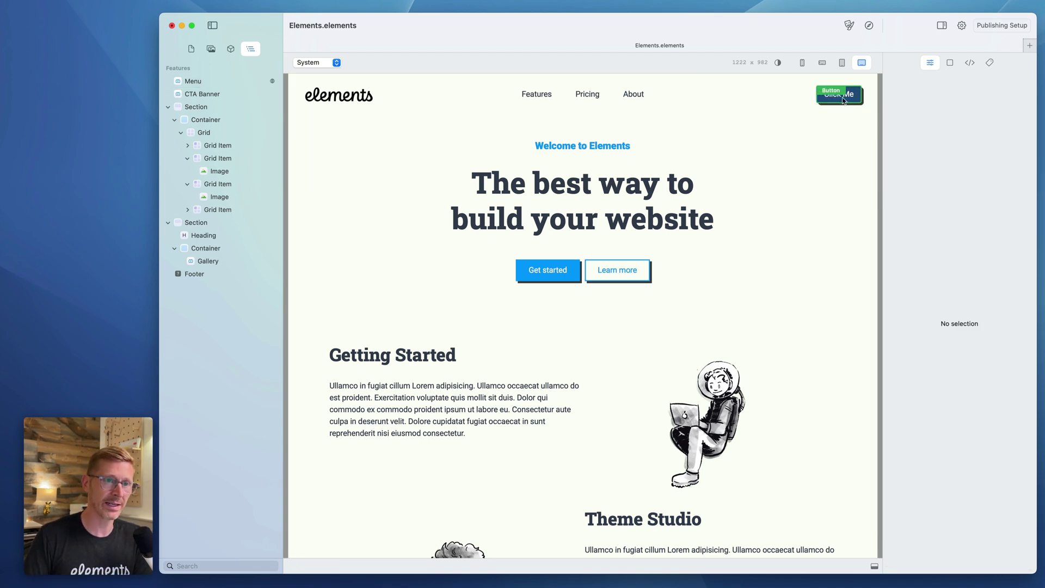
pyautogui.click(191, 49)
pyautogui.click(201, 93)
pyautogui.click(209, 105)
pyautogui.click(209, 96)
pyautogui.press('Up')
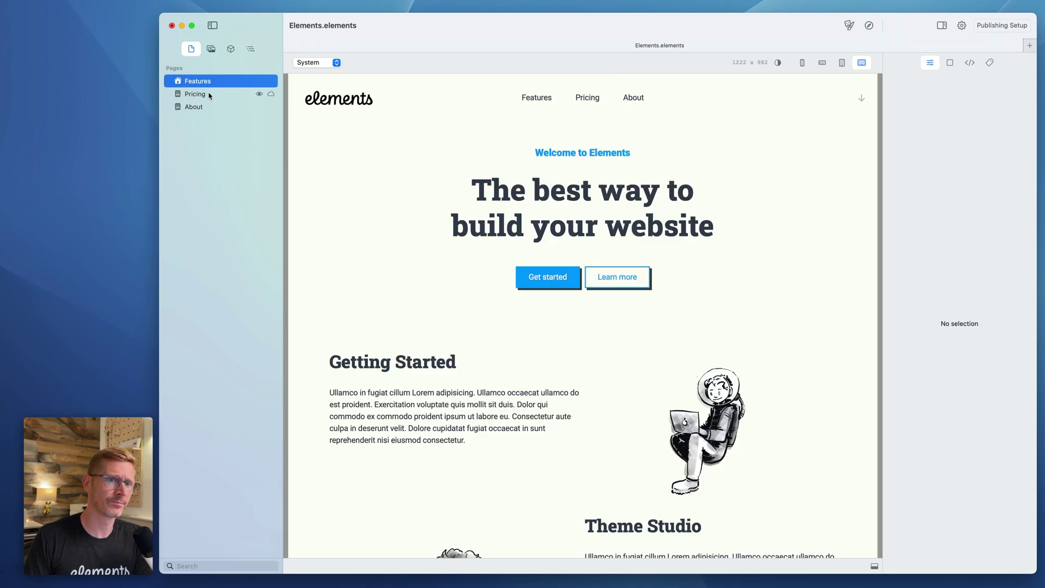
pyautogui.click(210, 96)
pyautogui.press('Down')
pyautogui.press('Up')
# Step: Drag a Button onto the right end of Pricing's menu bar, then view Features
pyautogui.click(231, 48)
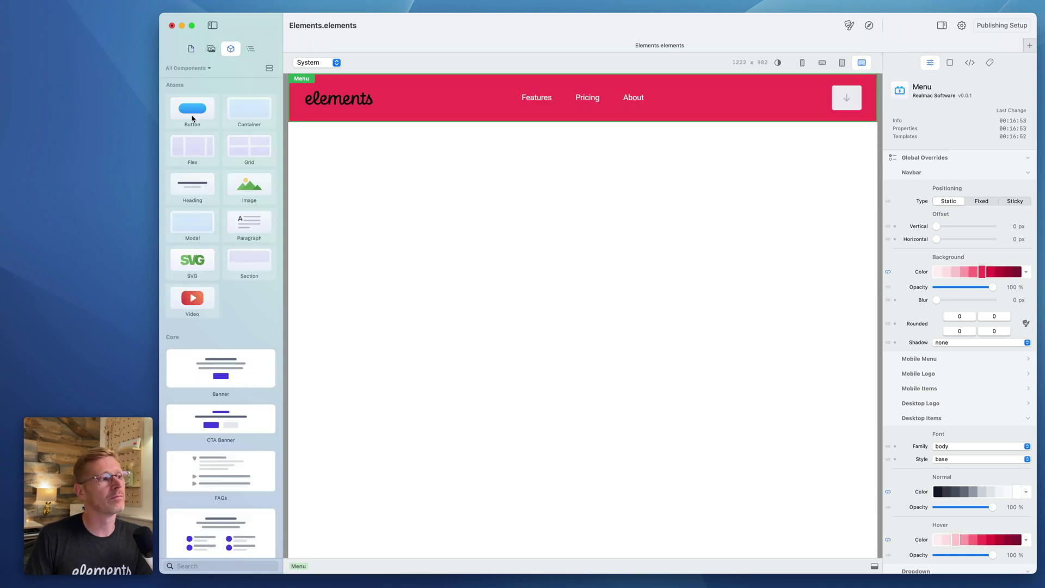
pyautogui.moveTo(192, 107); pyautogui.dragTo(854, 110)
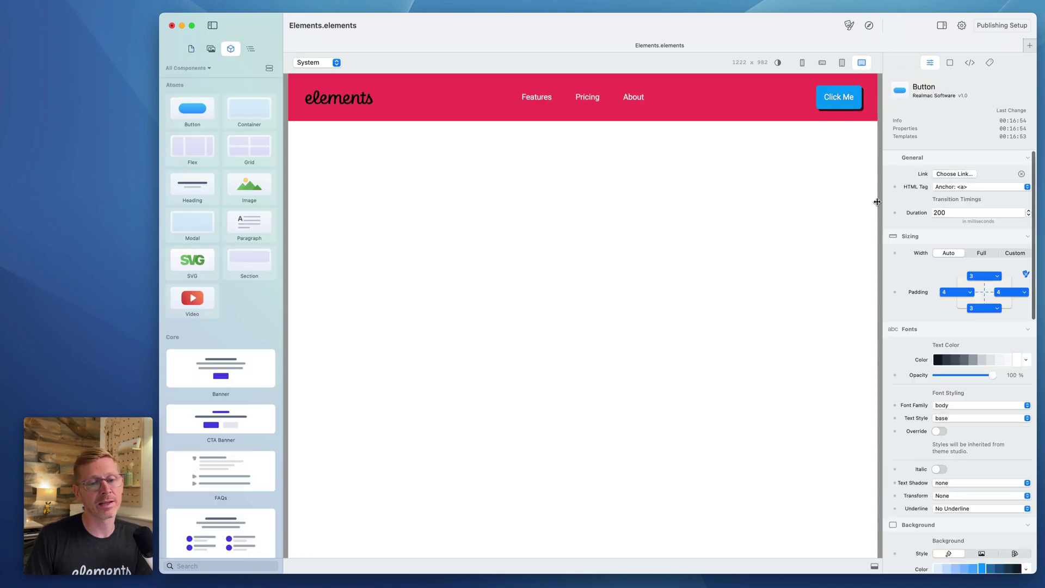
pyautogui.click(852, 103)
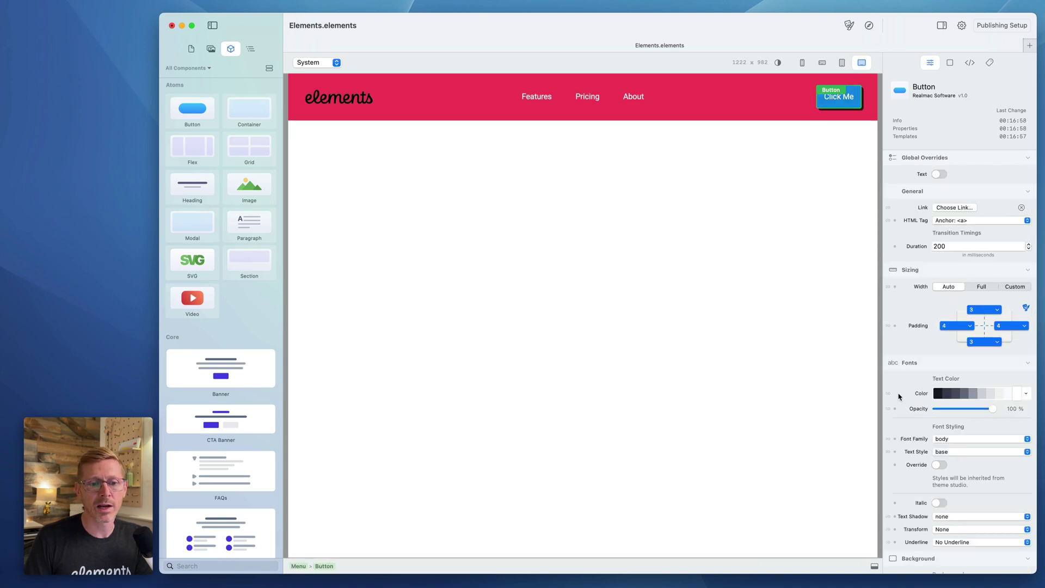
pyautogui.click(191, 50)
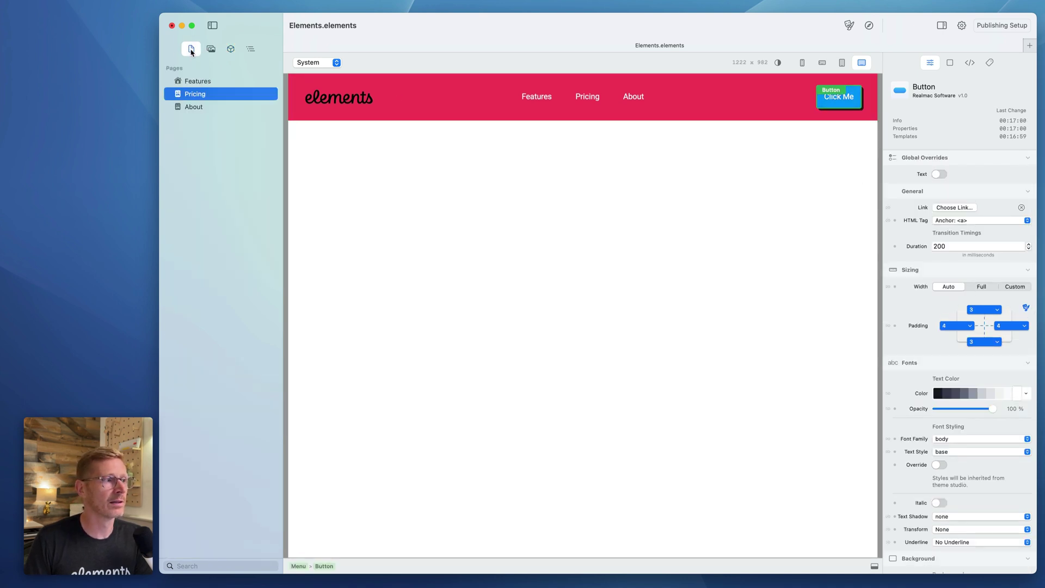
pyautogui.click(223, 85)
# Step: Set the Click Me button's top padding to 2 on the Features page
pyautogui.click(849, 105)
pyautogui.click(985, 309)
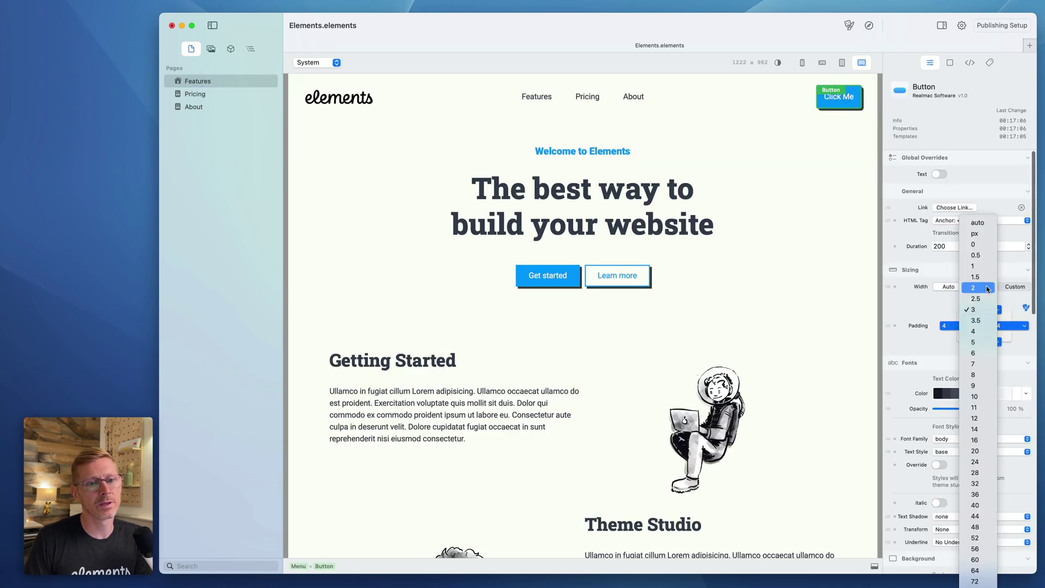
pyautogui.click(977, 288)
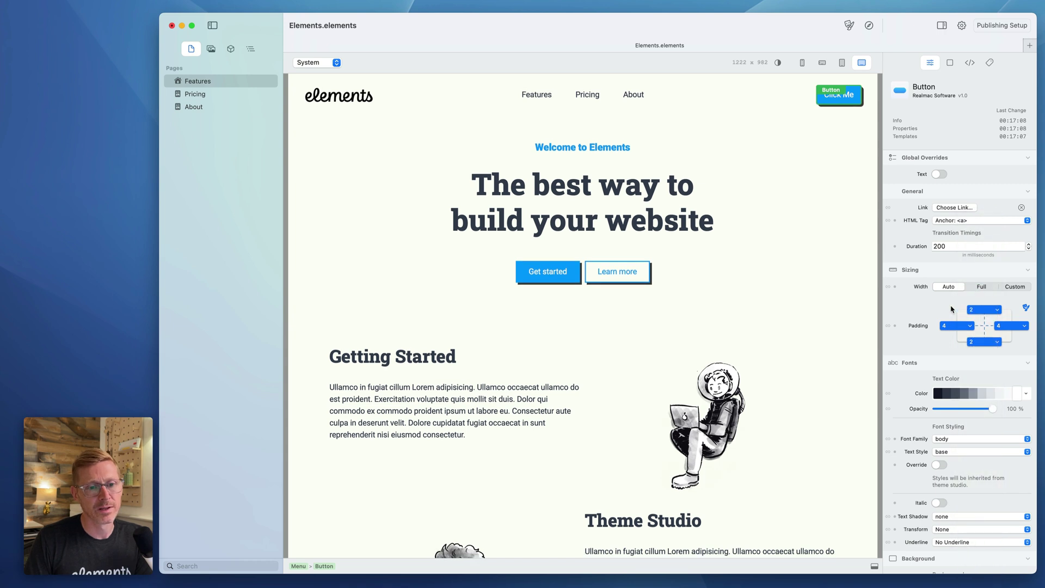
pyautogui.scroll(-10, 919, 325)
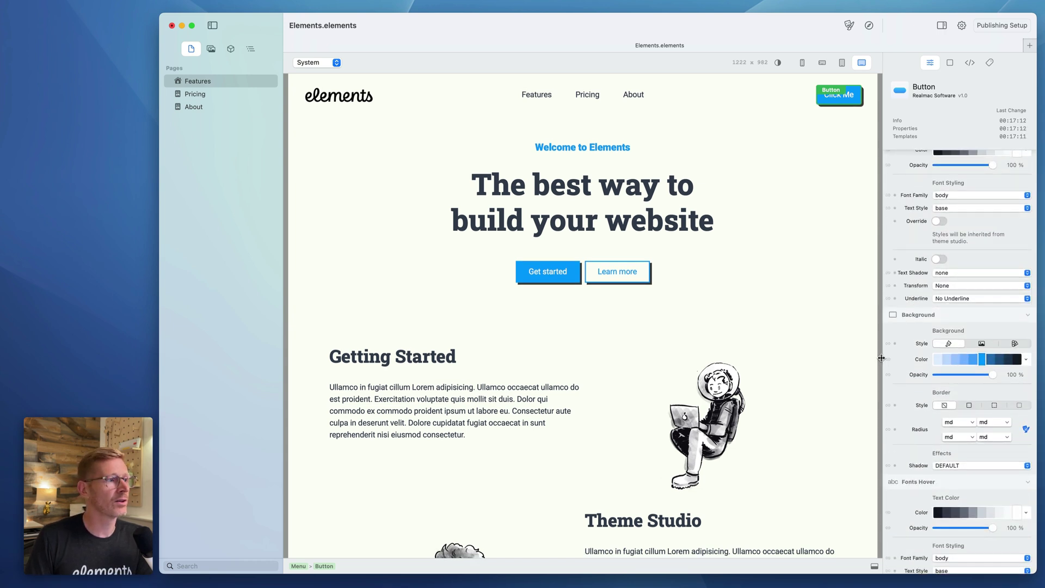
# Step: On Pricing, give the Click Me button the darkest rose background
pyautogui.click(210, 95)
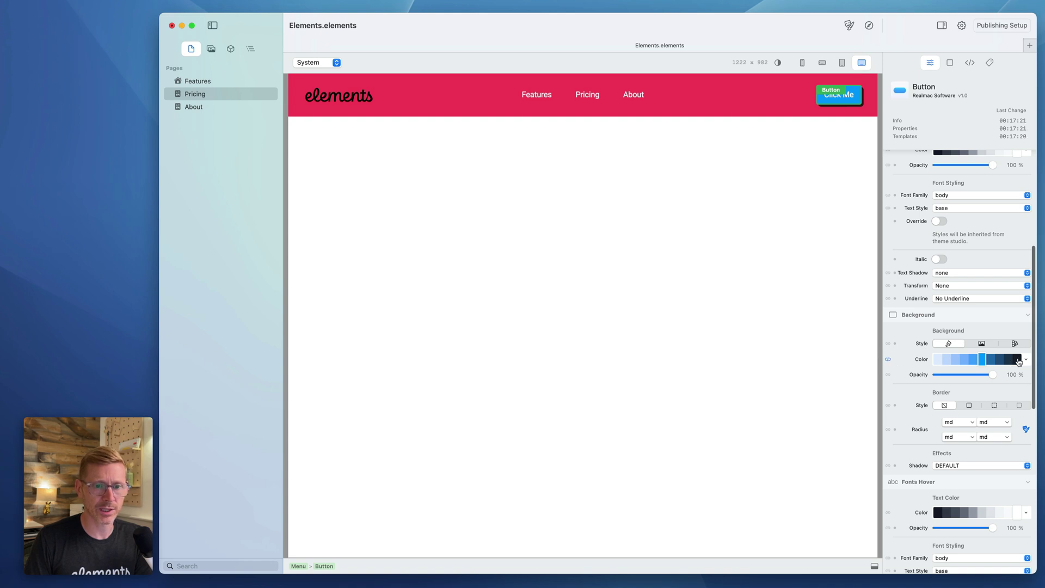
pyautogui.click(1025, 360)
pyautogui.scroll(-3, 1024, 435)
pyautogui.scroll(-3, 1018, 452)
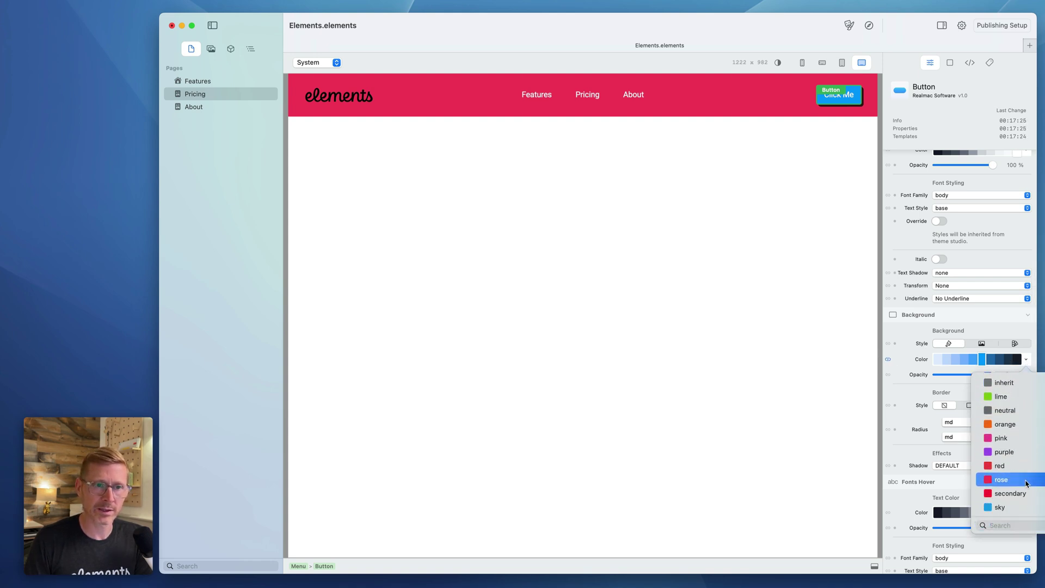
pyautogui.click(1007, 479)
pyautogui.click(940, 361)
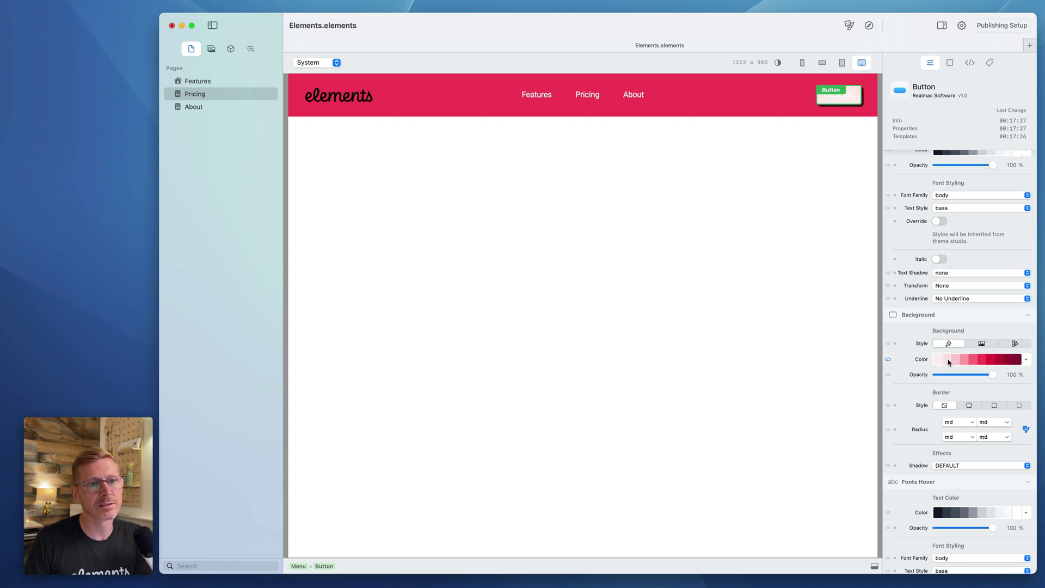
pyautogui.click(1017, 360)
# Step: Switch between Features, Pricing and About to compare the blue and red menus, ending on Features
pyautogui.click(476, 99)
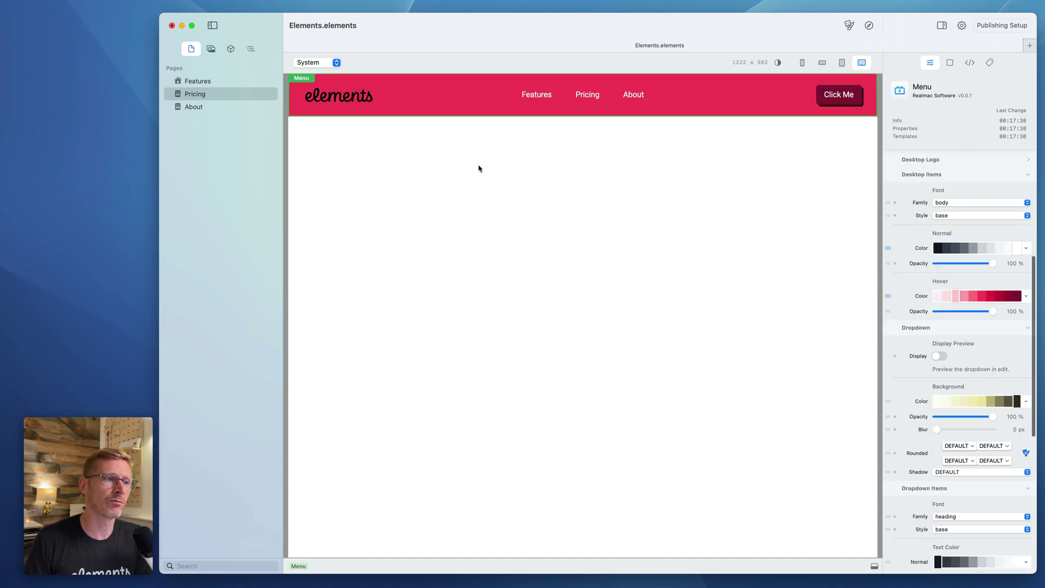
pyautogui.click(207, 84)
pyautogui.click(426, 132)
pyautogui.click(200, 94)
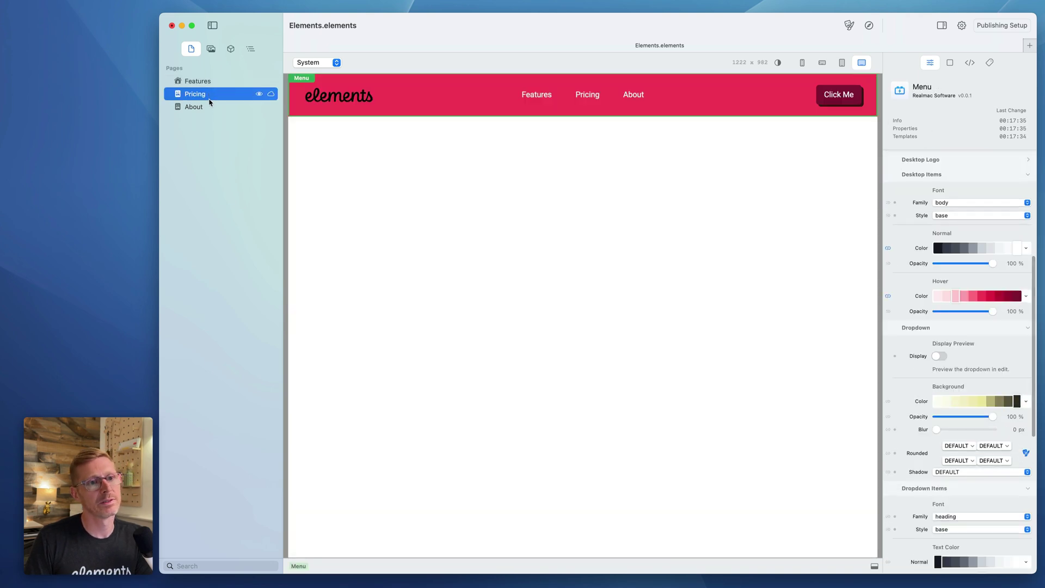
pyautogui.click(208, 107)
pyautogui.click(207, 92)
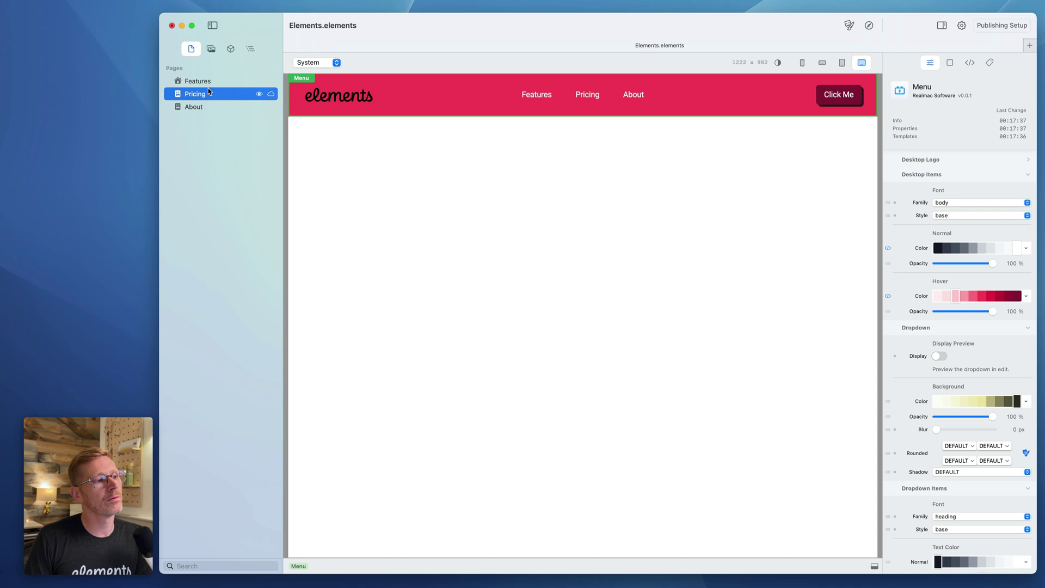
pyautogui.click(207, 82)
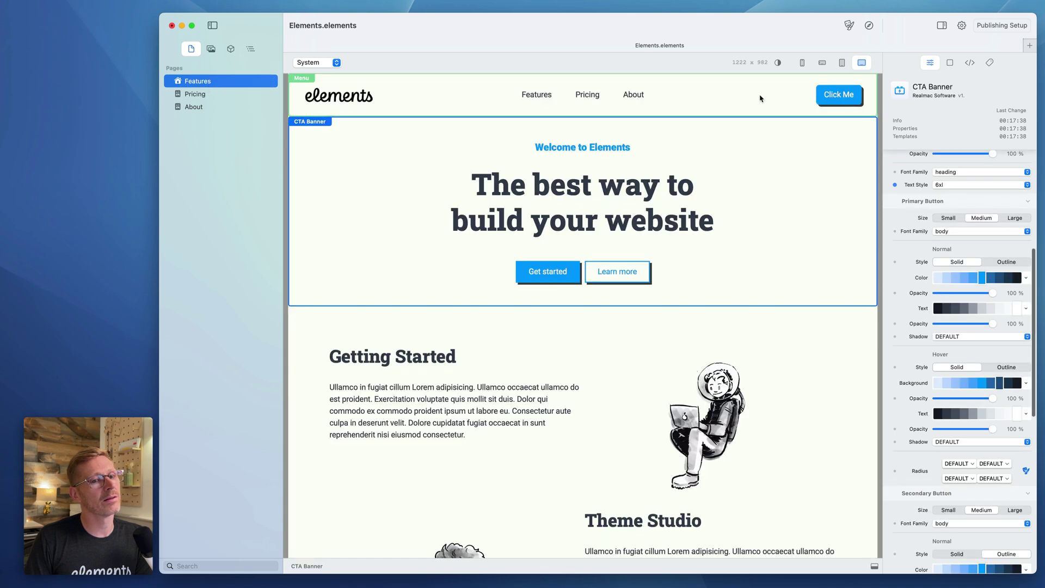
pyautogui.click(223, 92)
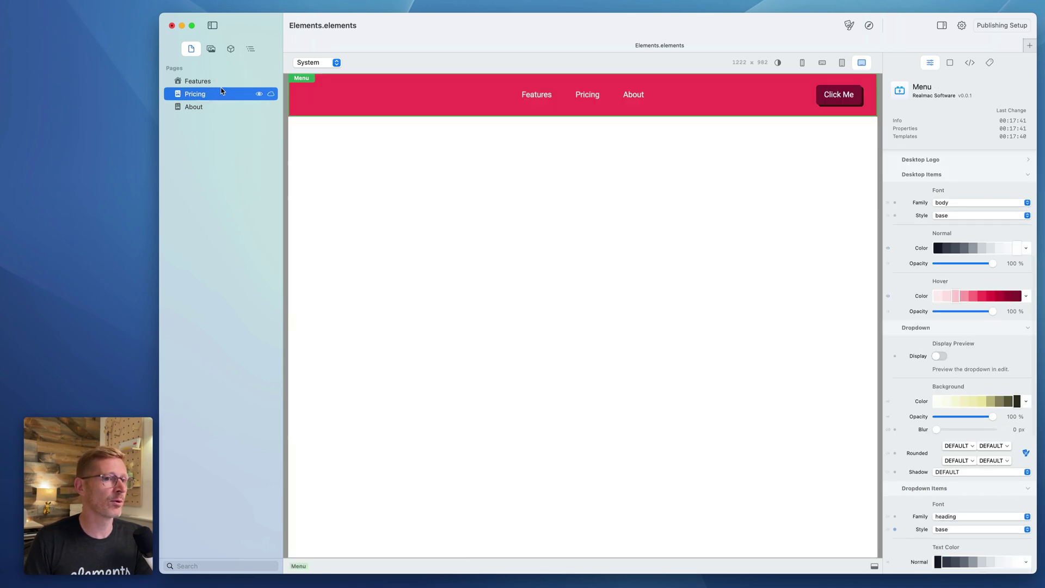
pyautogui.click(223, 84)
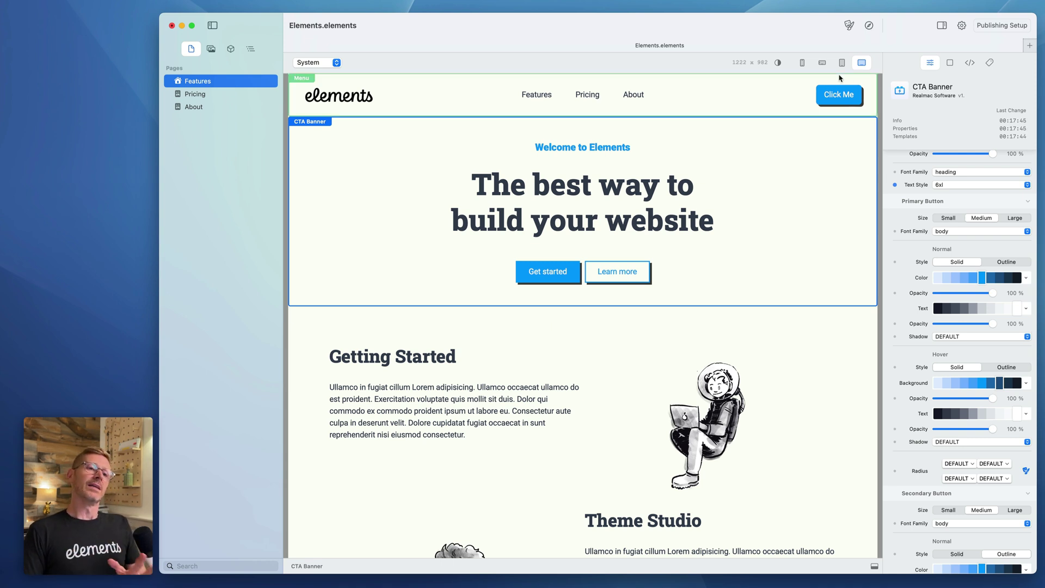
pyautogui.click(220, 98)
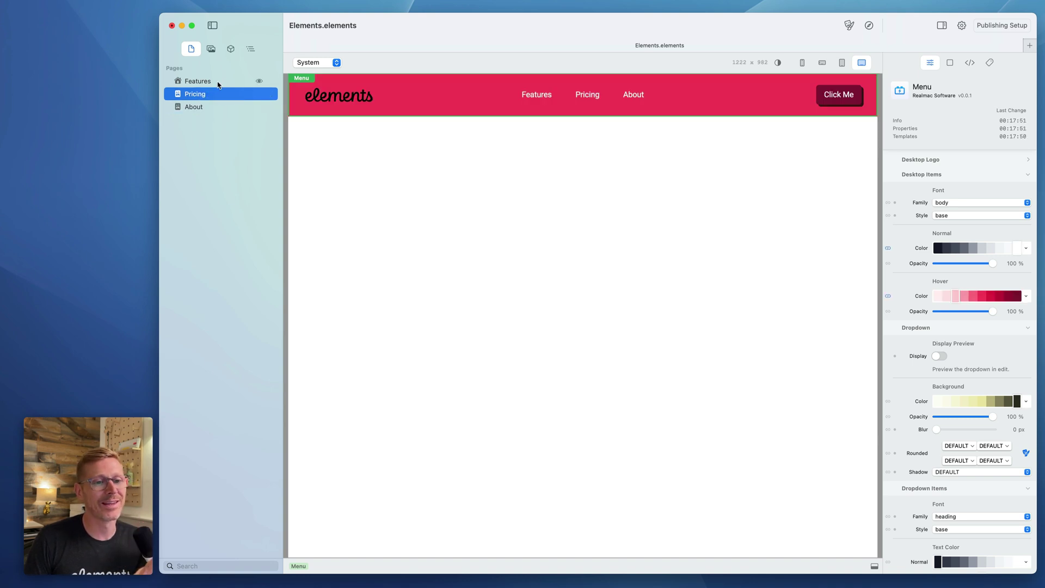
pyautogui.click(218, 83)
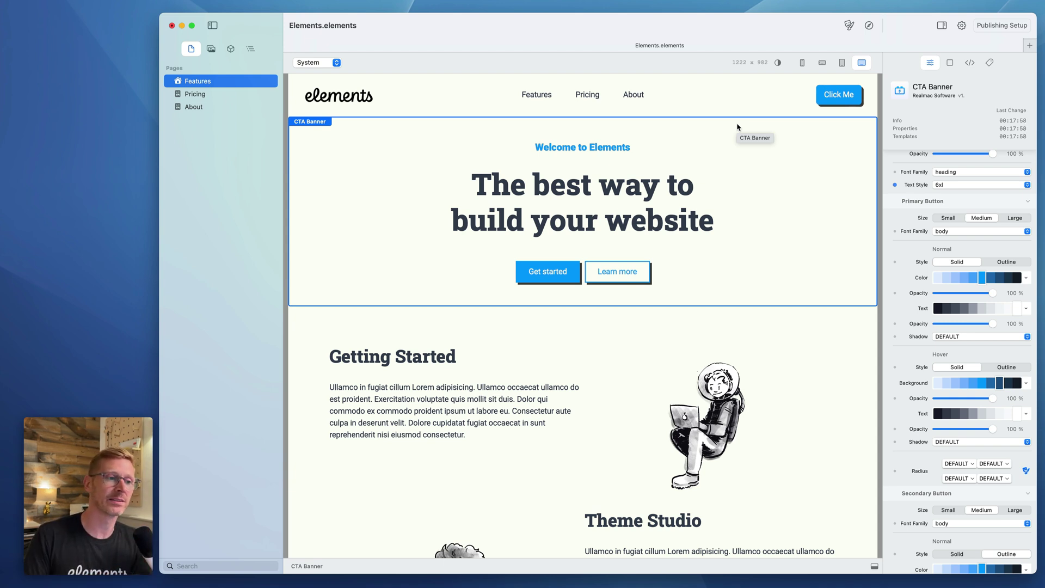
# Step: Add a Section from Components below the hero banner and set its padding to 20
pyautogui.click(231, 48)
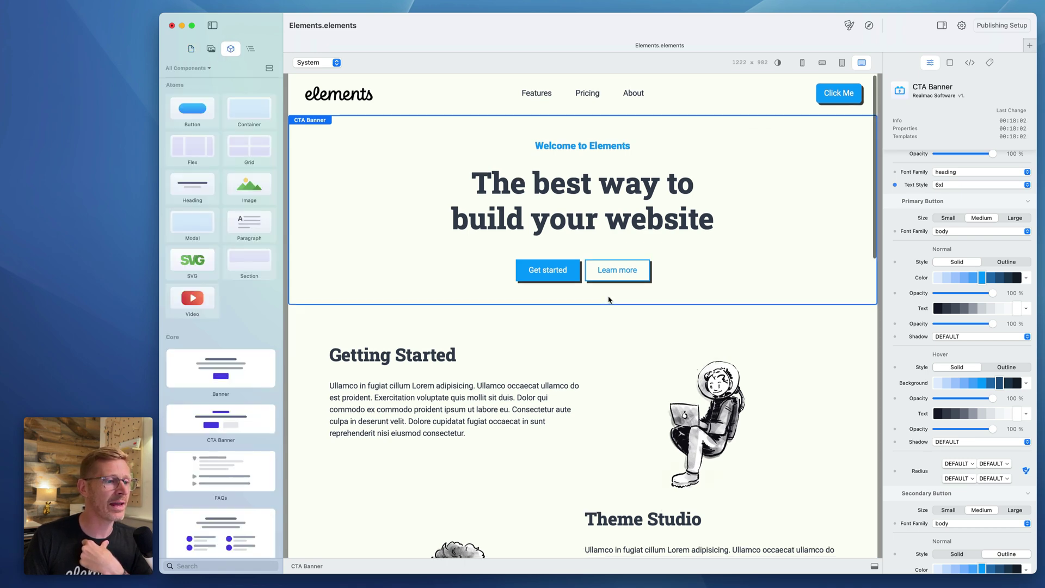
pyautogui.scroll(-5, 673, 318)
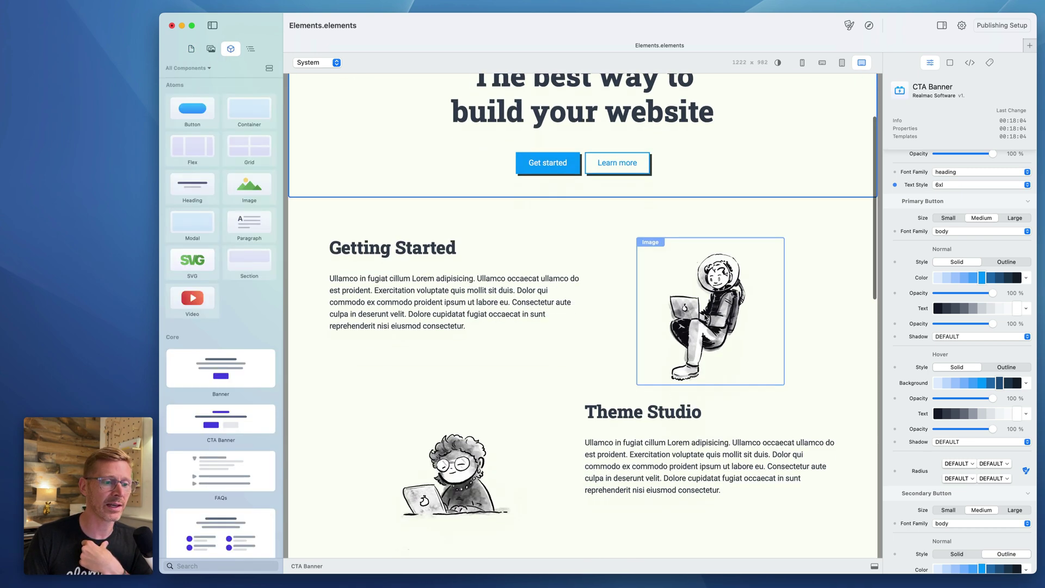
pyautogui.scroll(3, 558, 209)
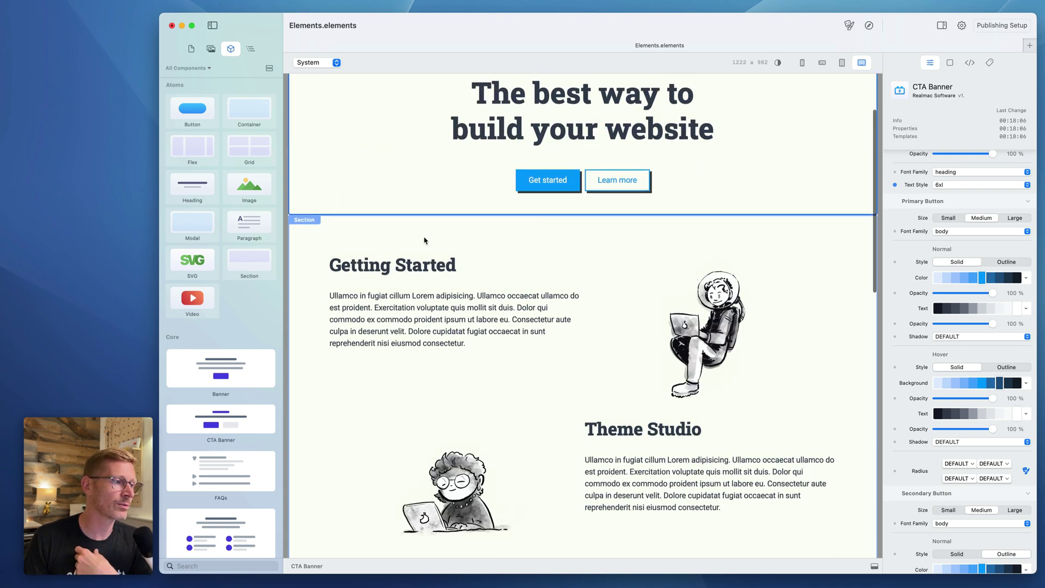
pyautogui.moveTo(557, 208); pyautogui.dragTo(558, 210)
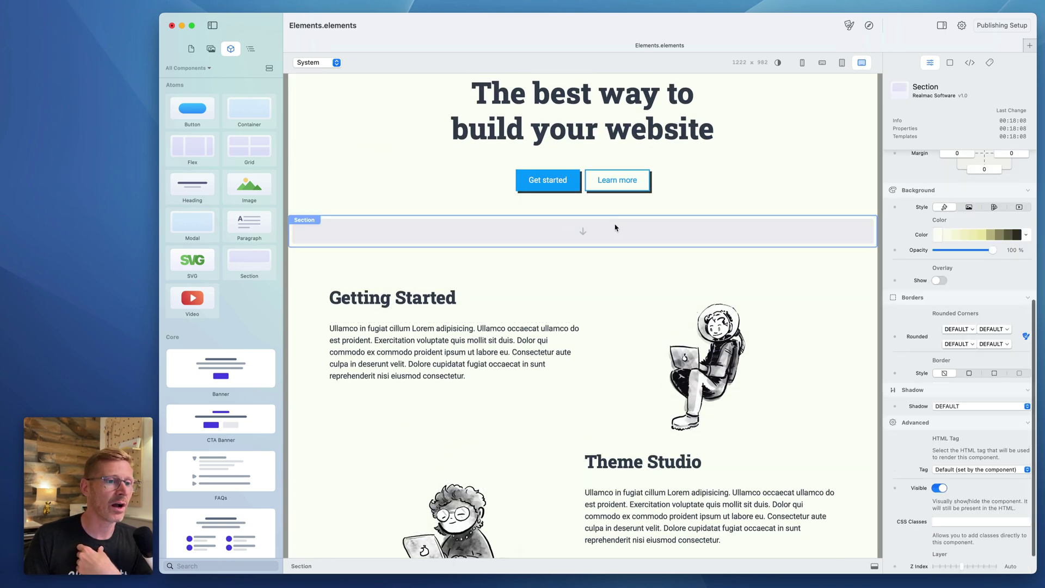
pyautogui.click(690, 225)
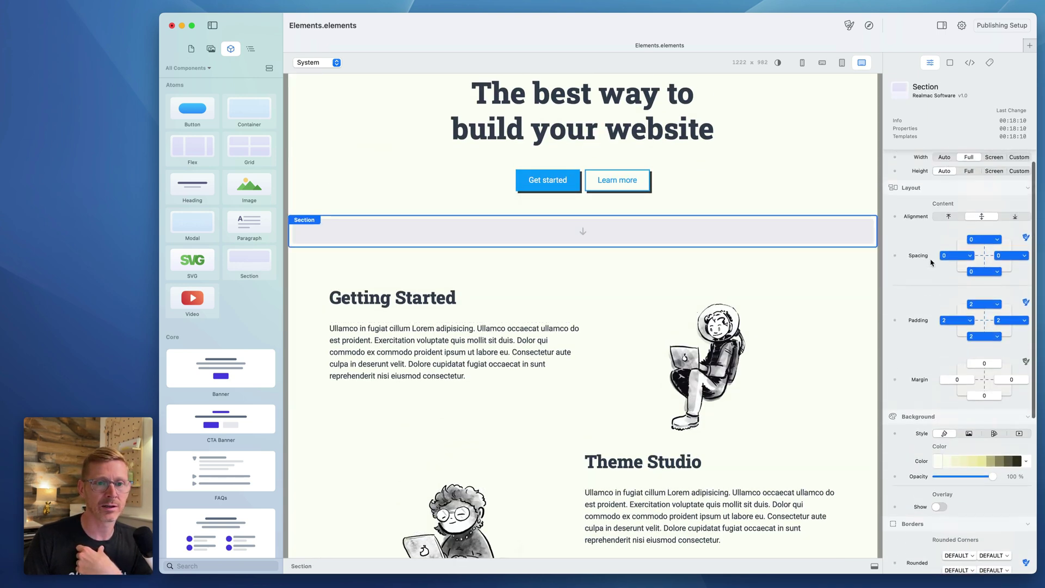
pyautogui.click(985, 321)
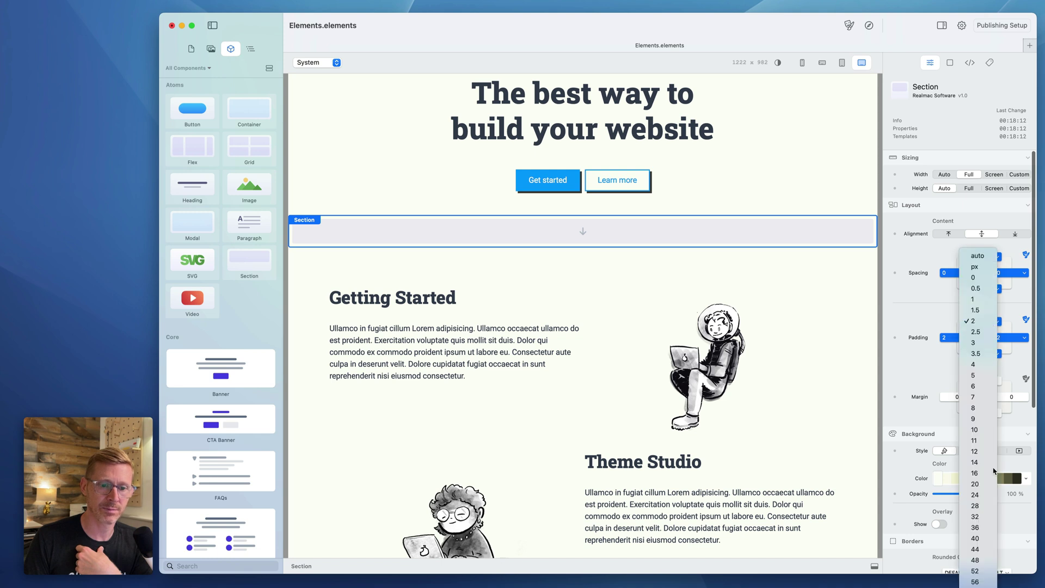
pyautogui.click(976, 500)
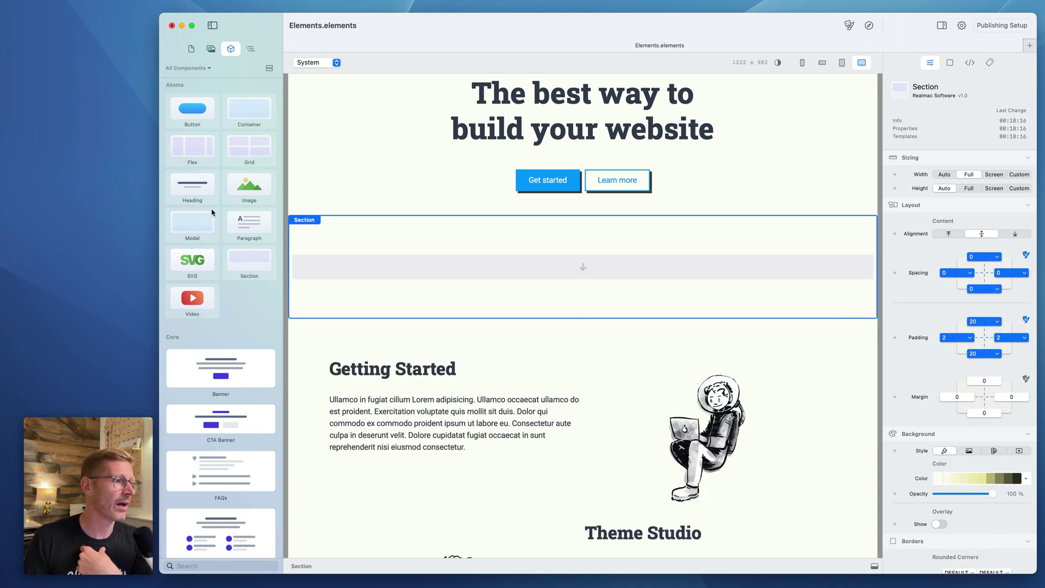
# Step: Fill the new section with a Container, Flex, Heading and placeholder Paragraph
pyautogui.moveTo(250, 111); pyautogui.dragTo(609, 281)
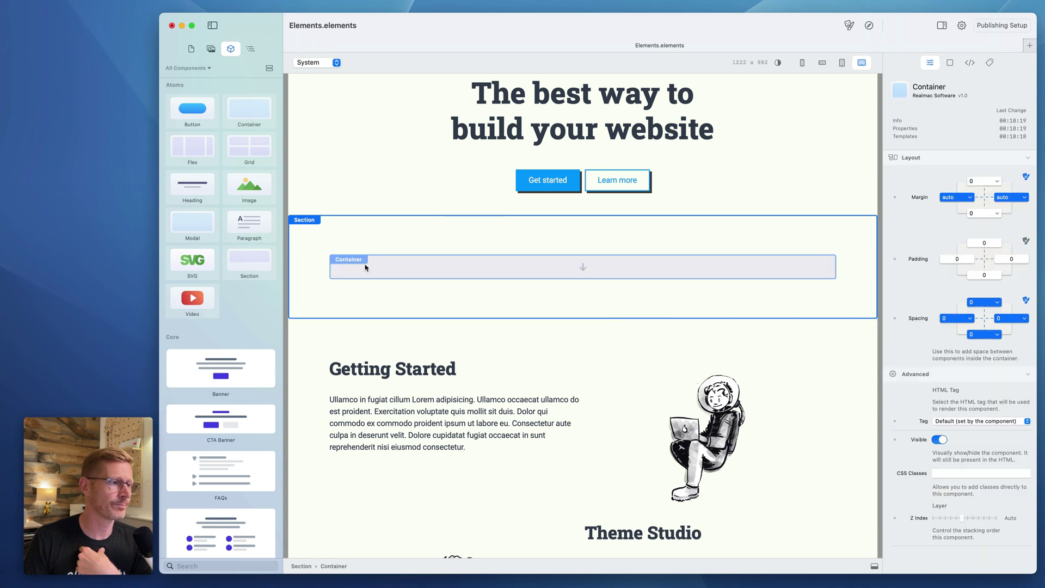
pyautogui.moveTo(192, 155); pyautogui.dragTo(576, 279)
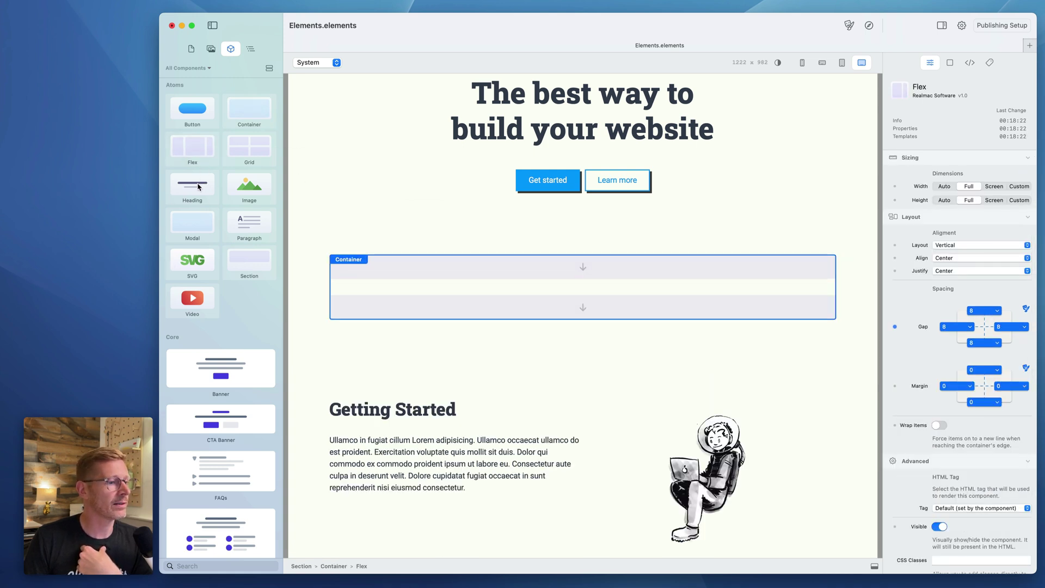
pyautogui.moveTo(198, 186); pyautogui.dragTo(478, 269)
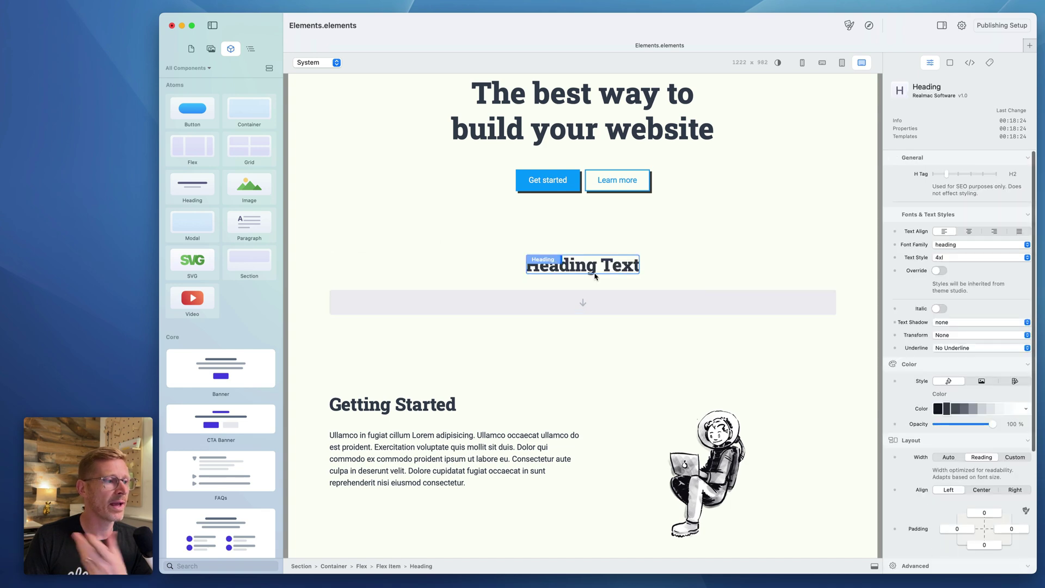
pyautogui.moveTo(251, 217); pyautogui.dragTo(595, 303)
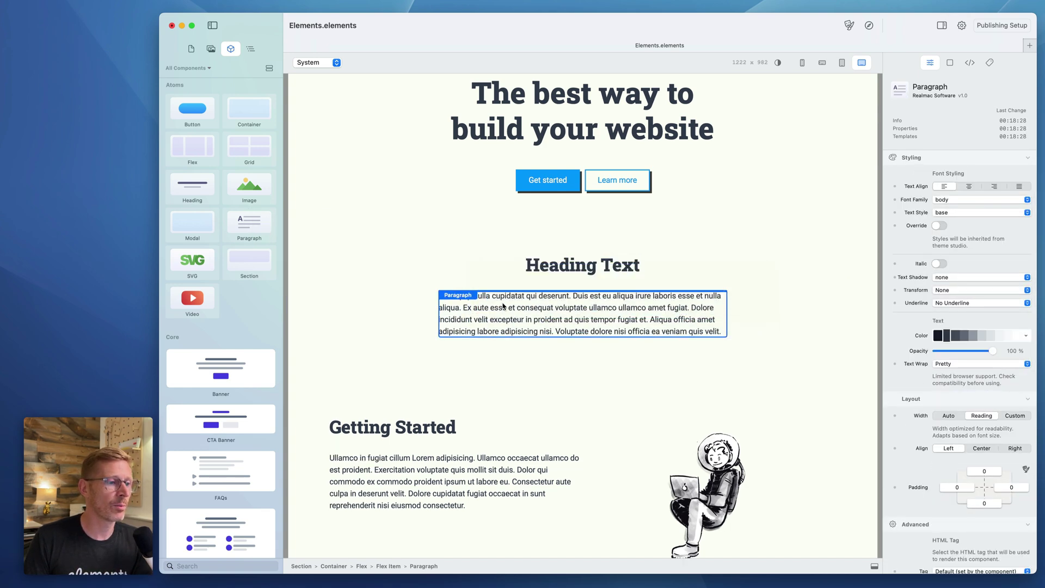
pyautogui.click(680, 285)
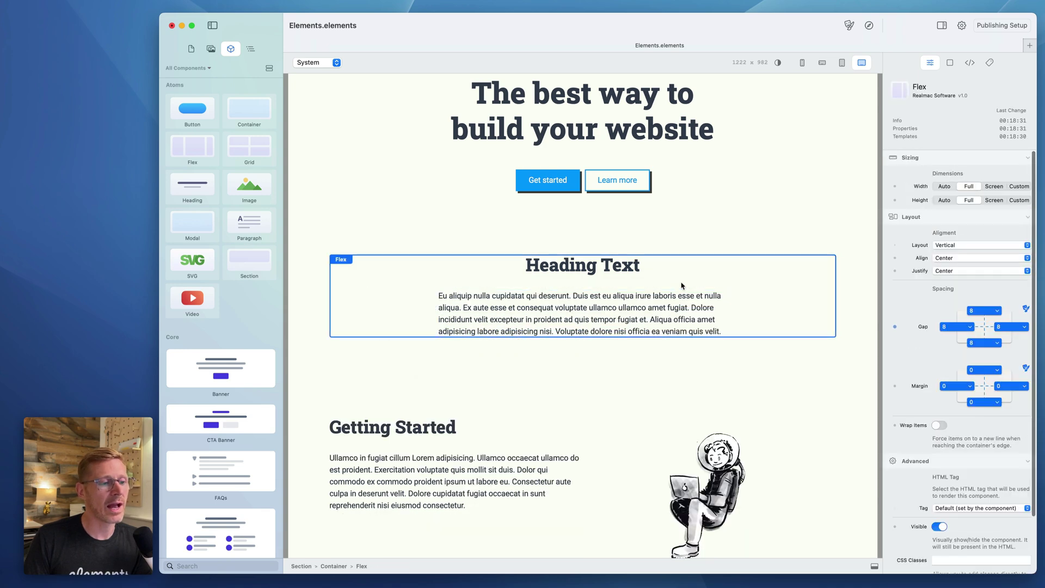
# Step: Preview the site in the Typesetter theme, then Solar, and inspect the hero banner's colours
pyautogui.click(314, 63)
pyautogui.click(318, 72)
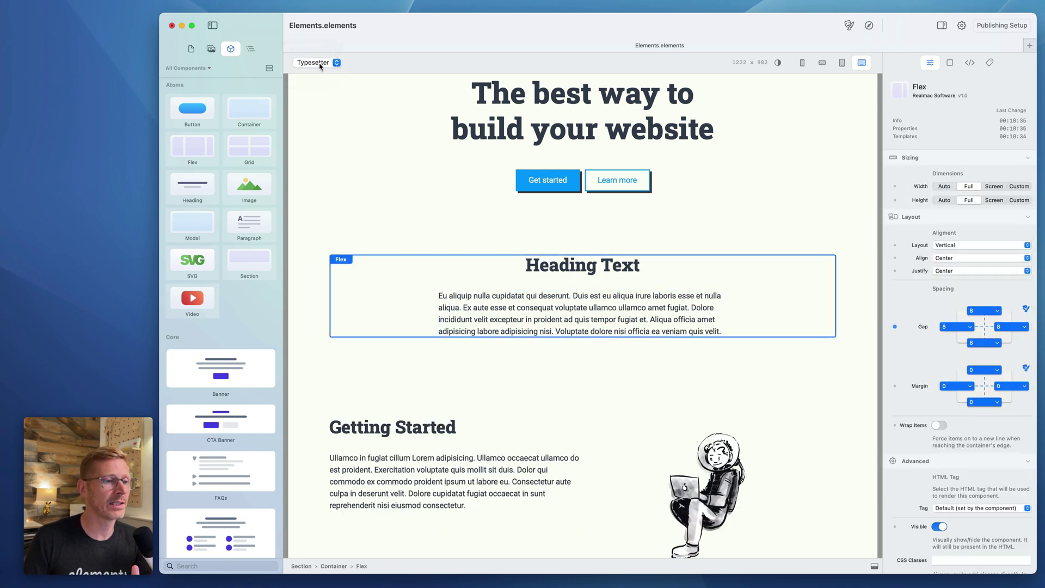
pyautogui.click(320, 63)
pyautogui.click(313, 49)
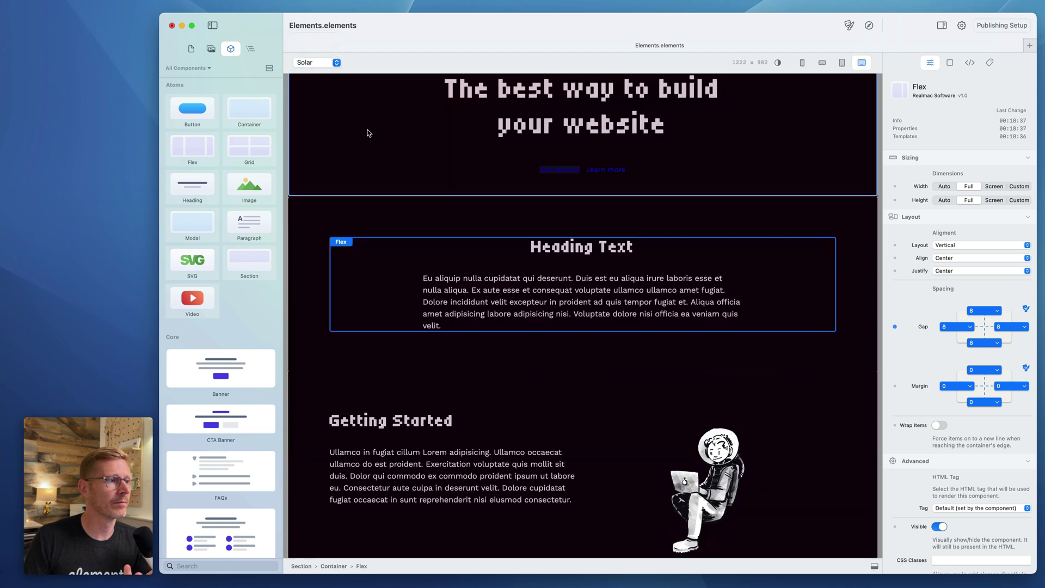
pyautogui.click(366, 133)
# Step: Drag a Core Banner below the heading section and set the theme back to System
pyautogui.scroll(3, 369, 134)
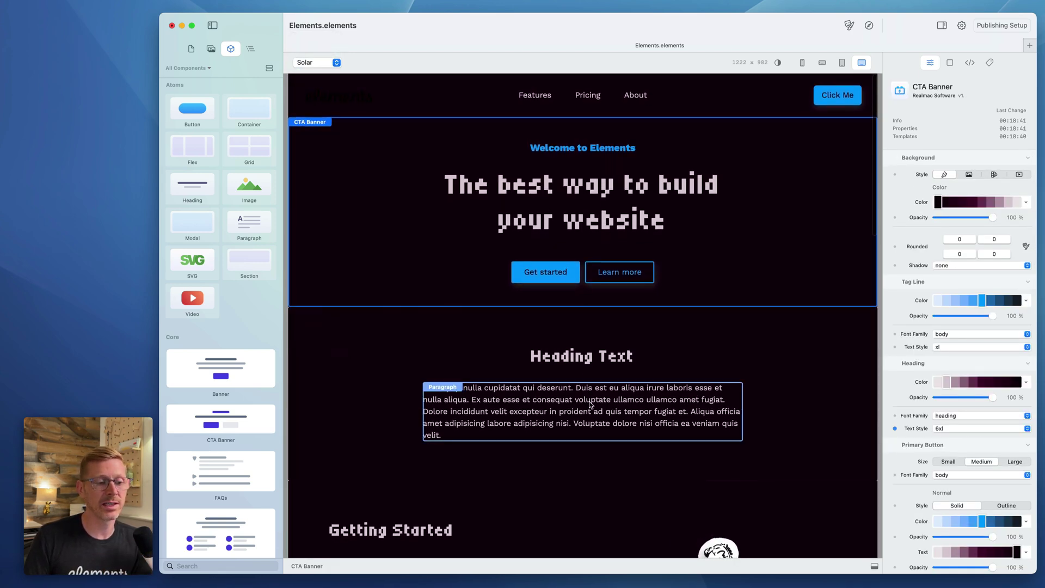
pyautogui.scroll(-5, 567, 431)
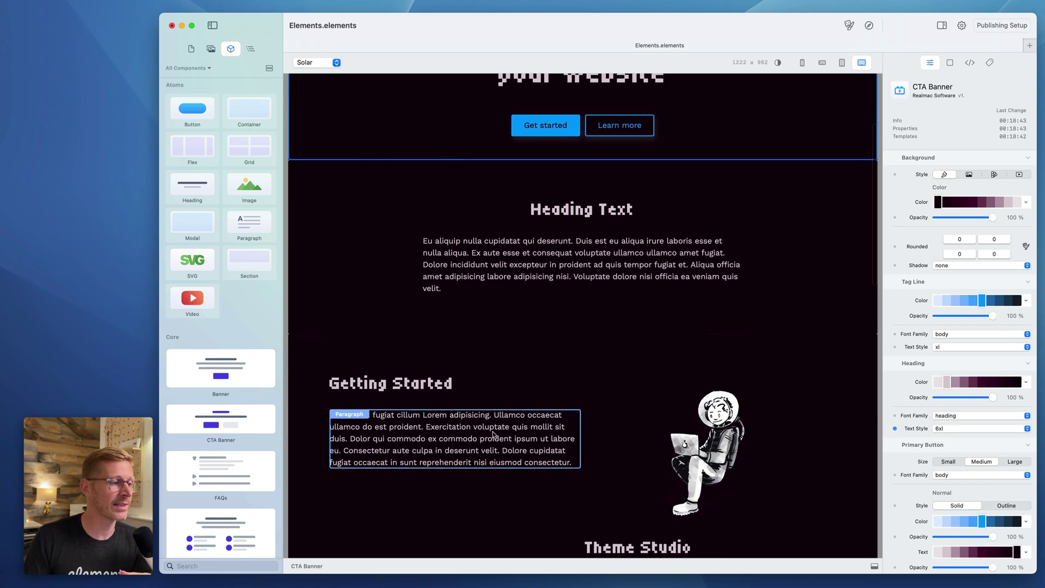
pyautogui.scroll(-4, 629, 447)
pyautogui.moveTo(233, 364); pyautogui.dragTo(665, 236)
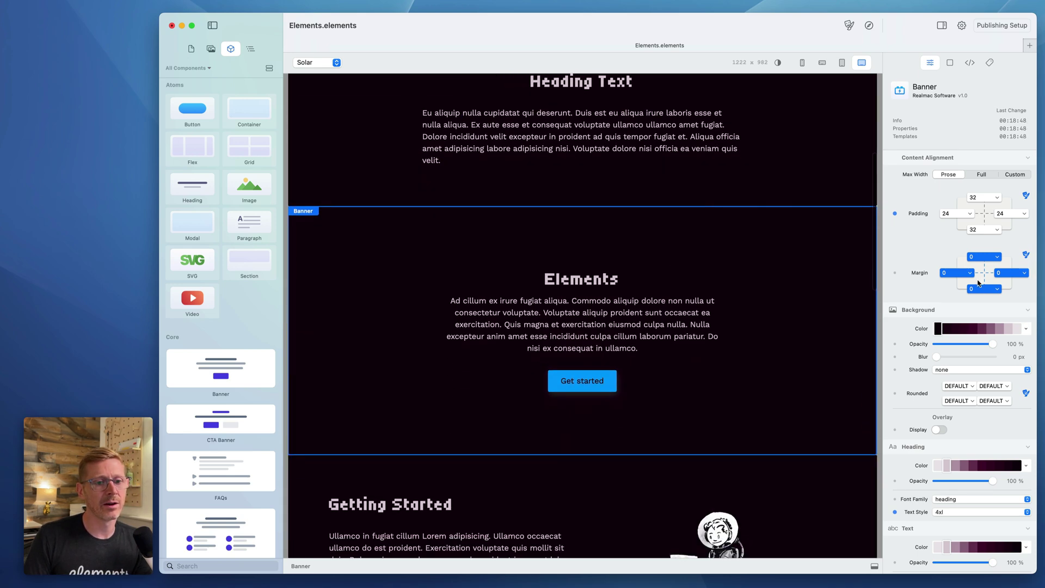
pyautogui.click(313, 62)
pyautogui.click(311, 70)
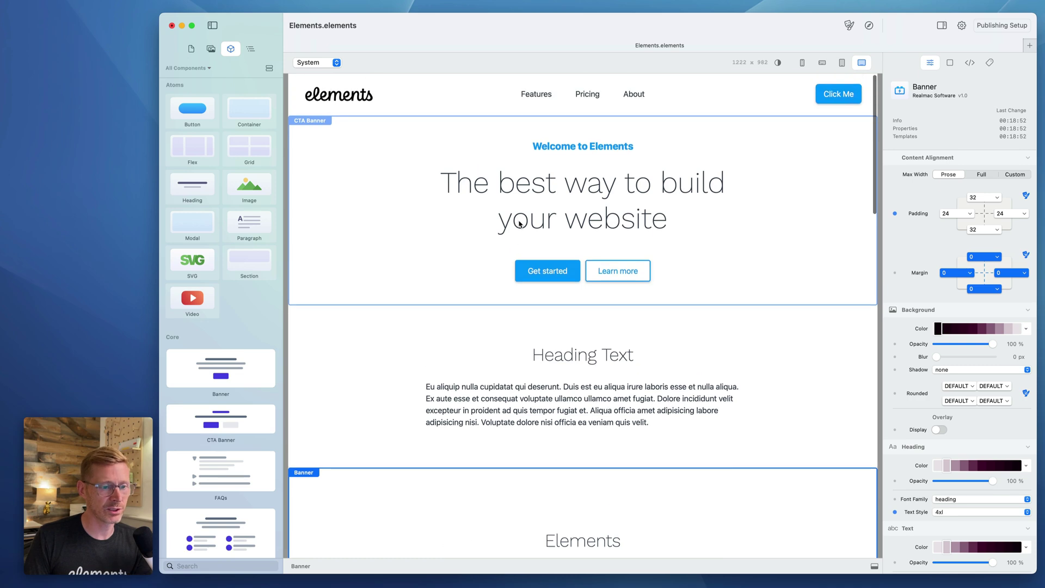
# Step: Delete the Elements Banner and Heading Text section, undoing the accidental removal of the top section
pyautogui.press('Delete')
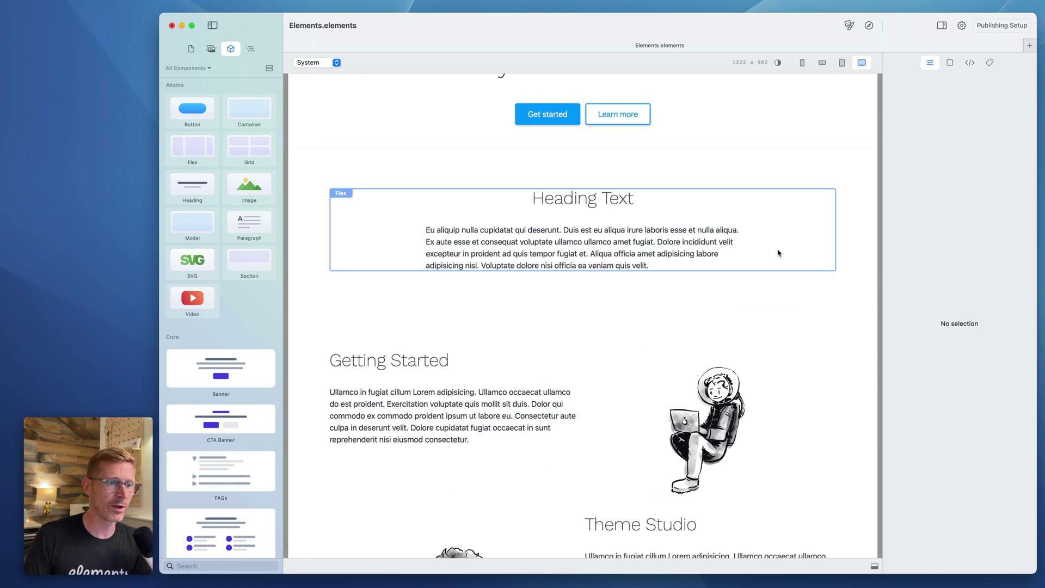
pyautogui.click(674, 250)
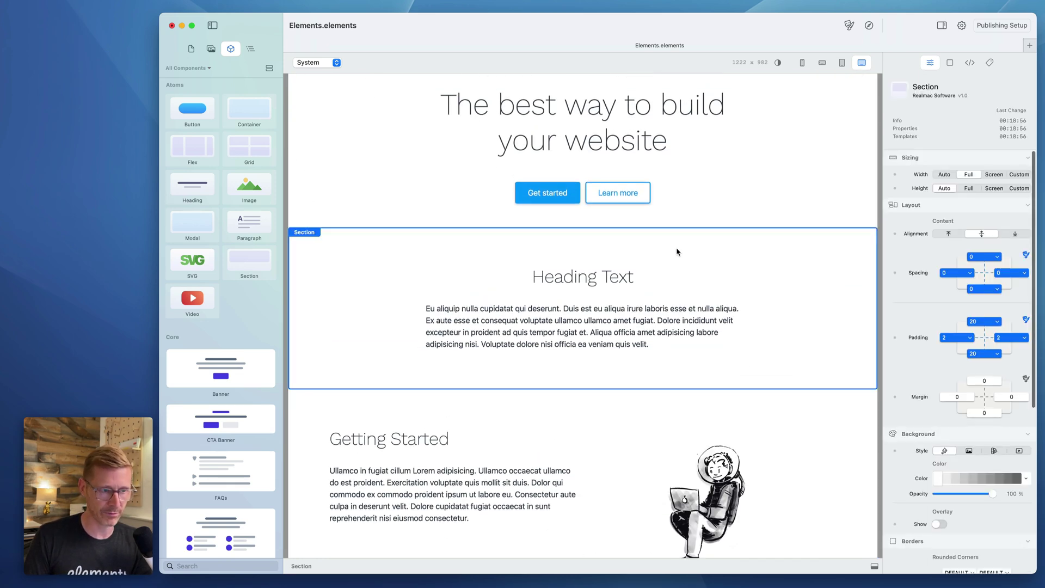
pyautogui.press('Delete')
pyautogui.press('cmd+z')
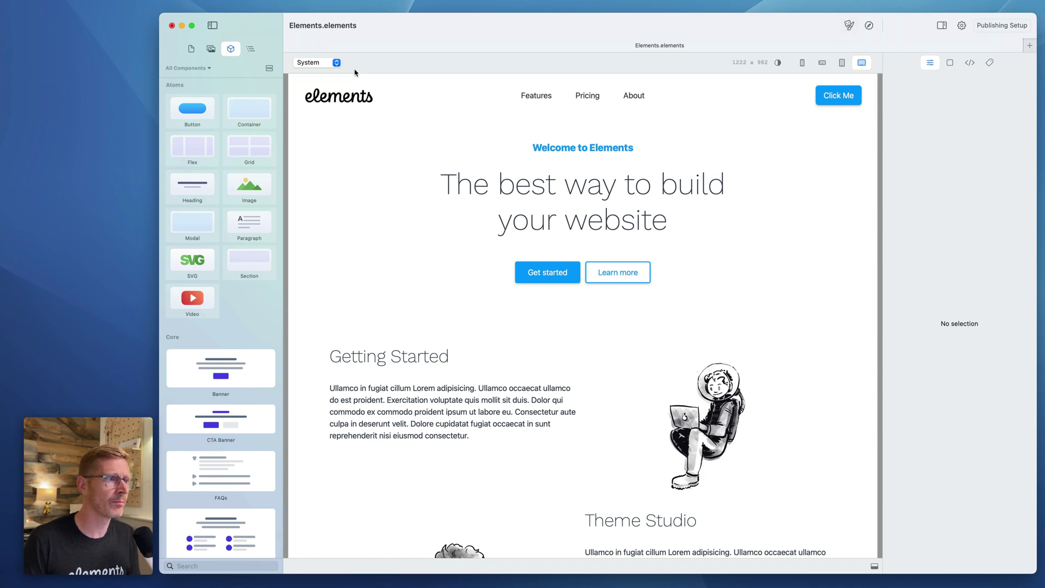
pyautogui.click(336, 63)
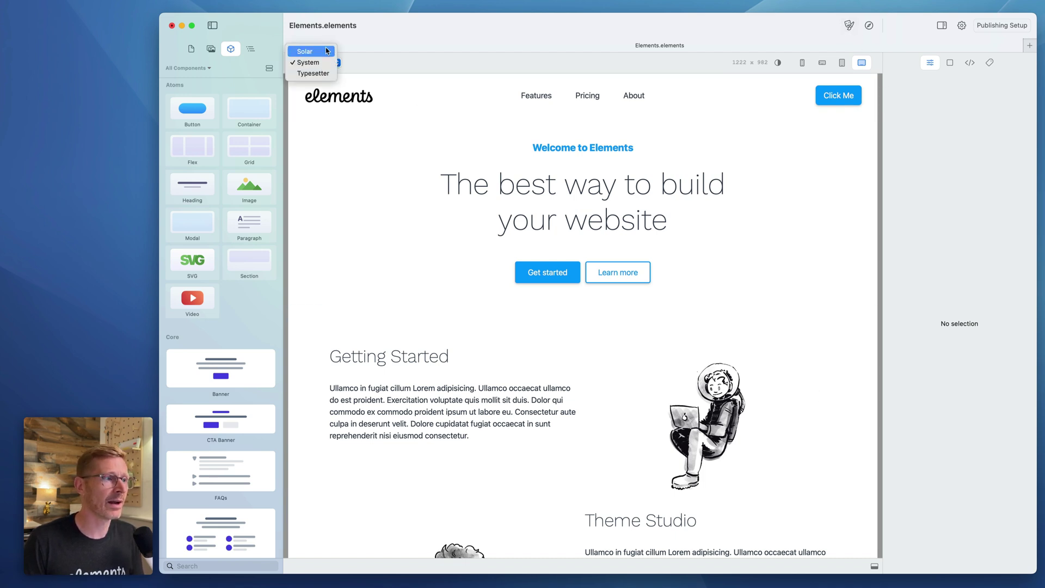
pyautogui.click(306, 50)
pyautogui.click(336, 63)
pyautogui.click(329, 72)
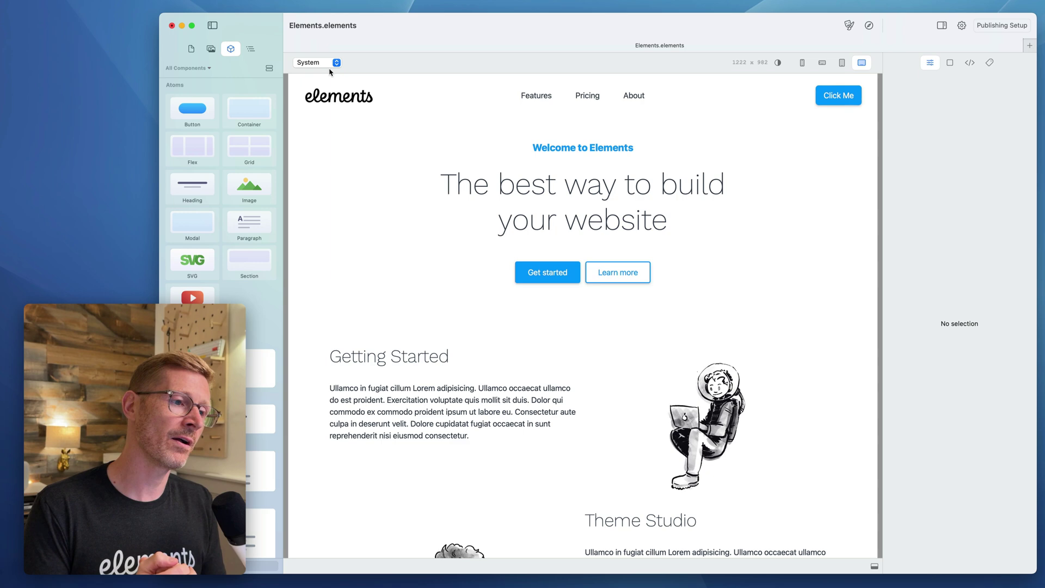
# Step: Open the Theme window and move it left to show the Solar, System and Typesetter themes
pyautogui.click(849, 25)
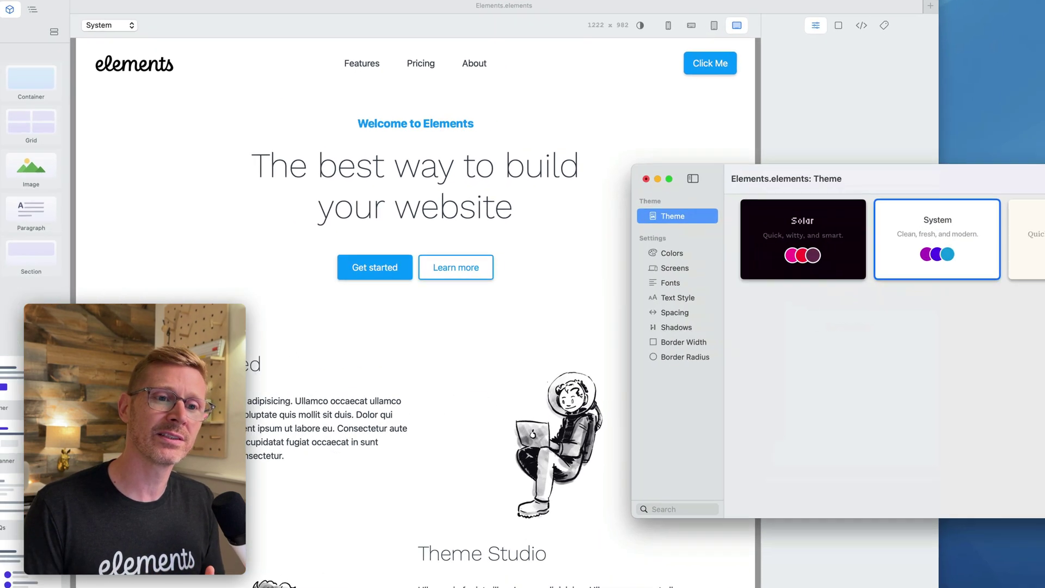
pyautogui.moveTo(908, 186); pyautogui.dragTo(826, 187)
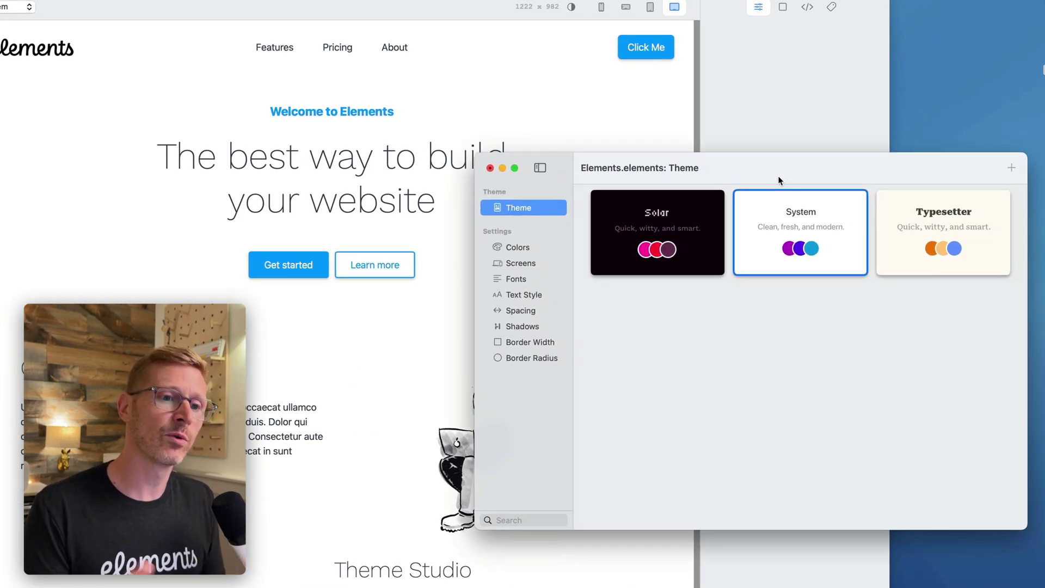